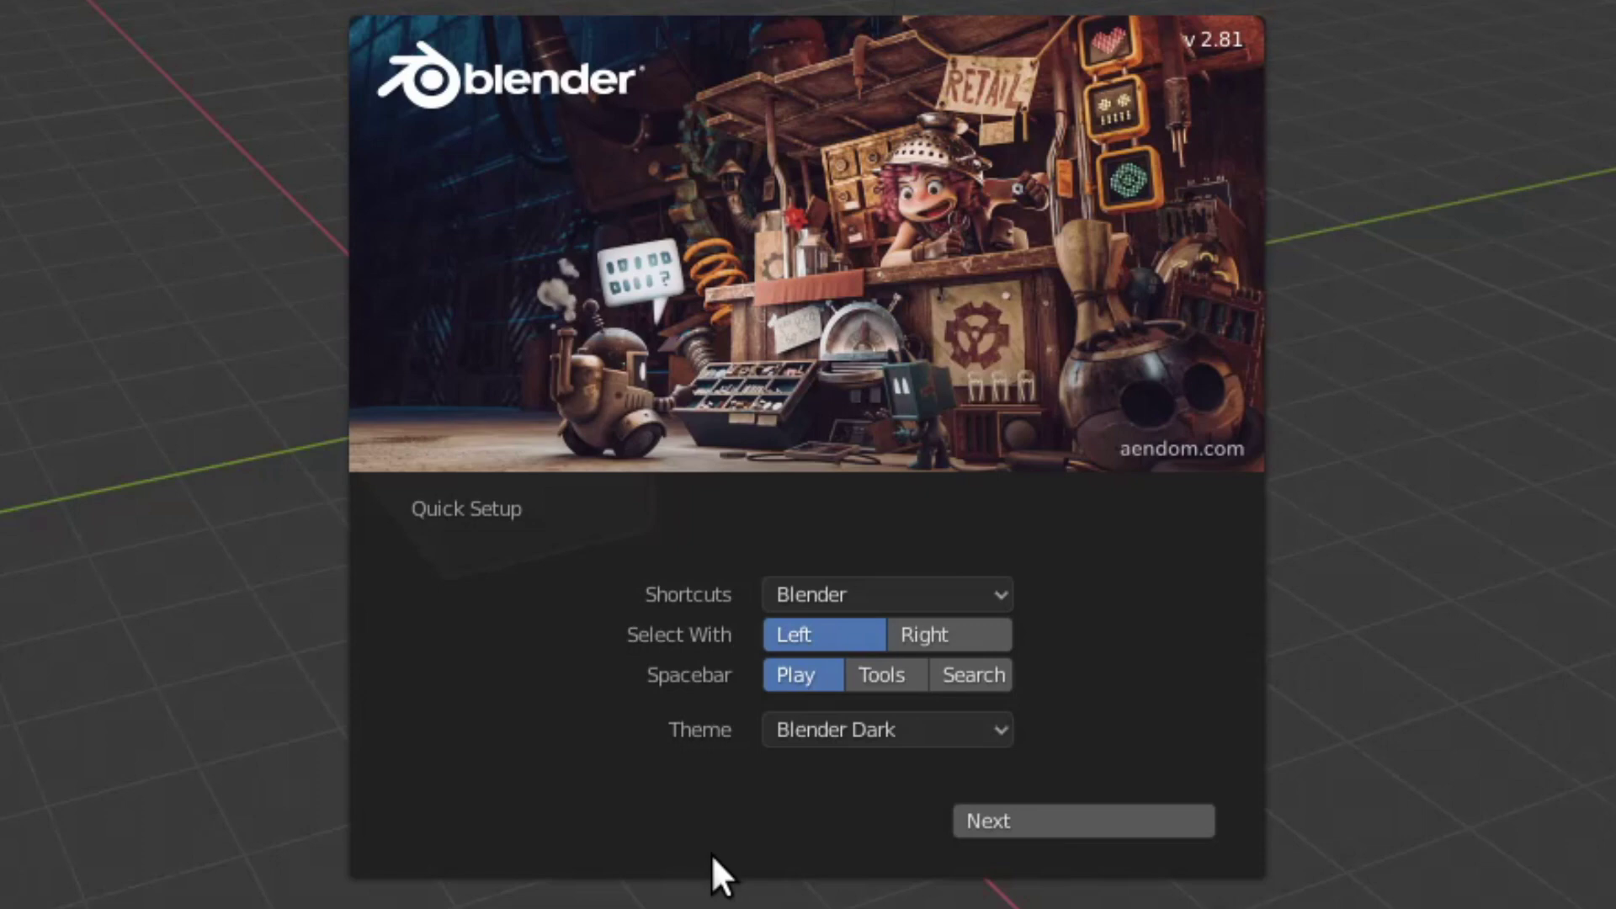
Accept the quick setup defaults and create a new file from the Video Editing template.
click(999, 808)
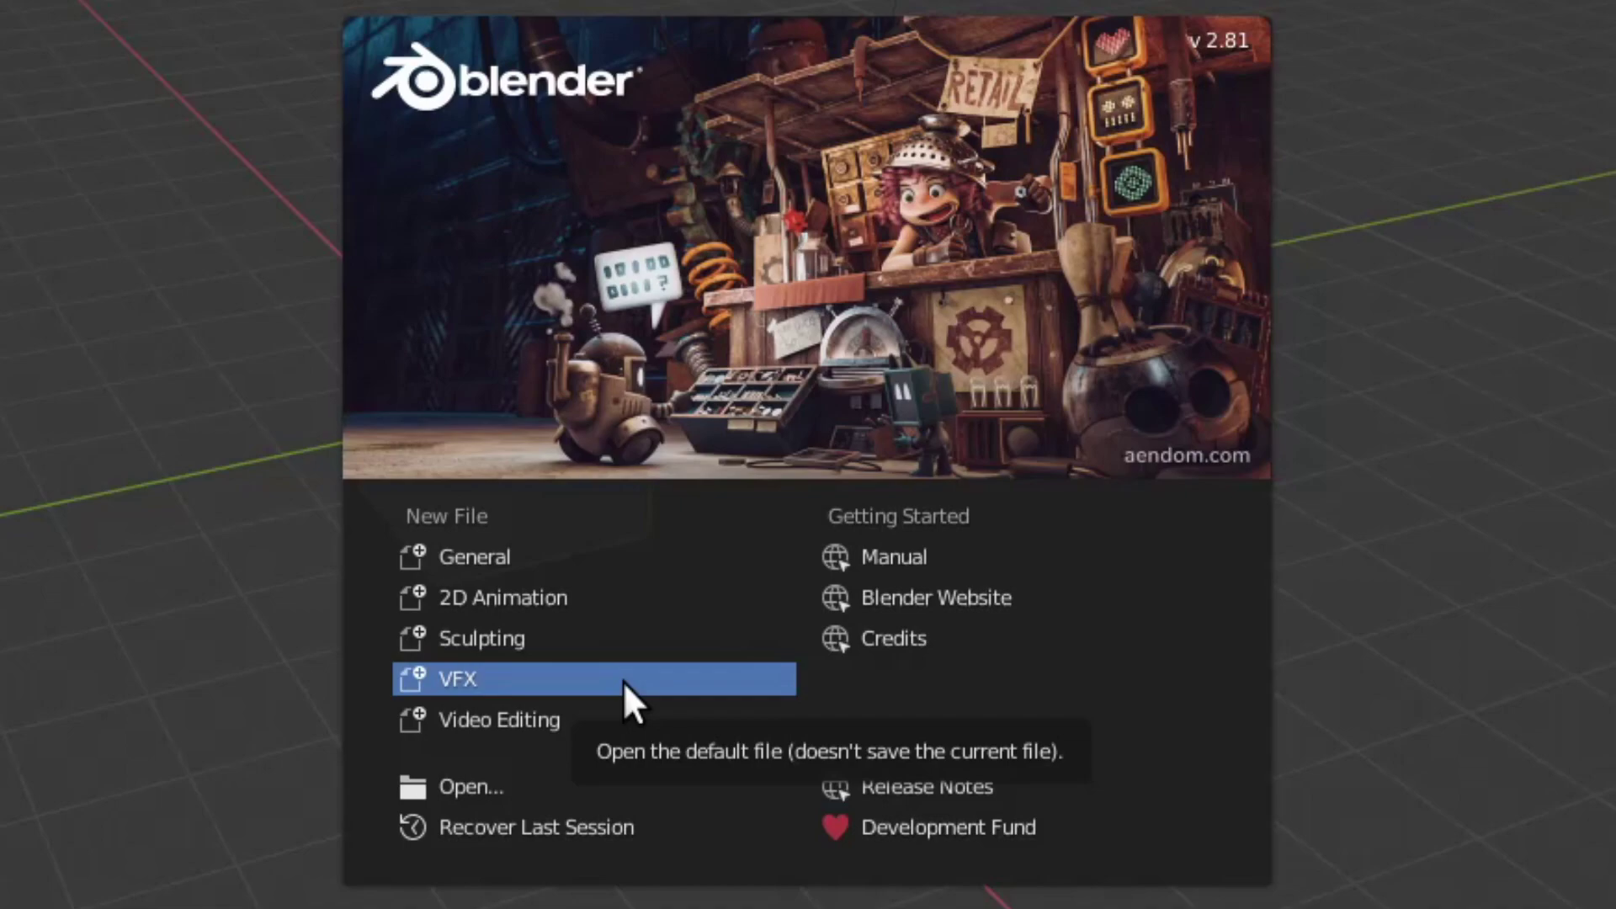
click(522, 721)
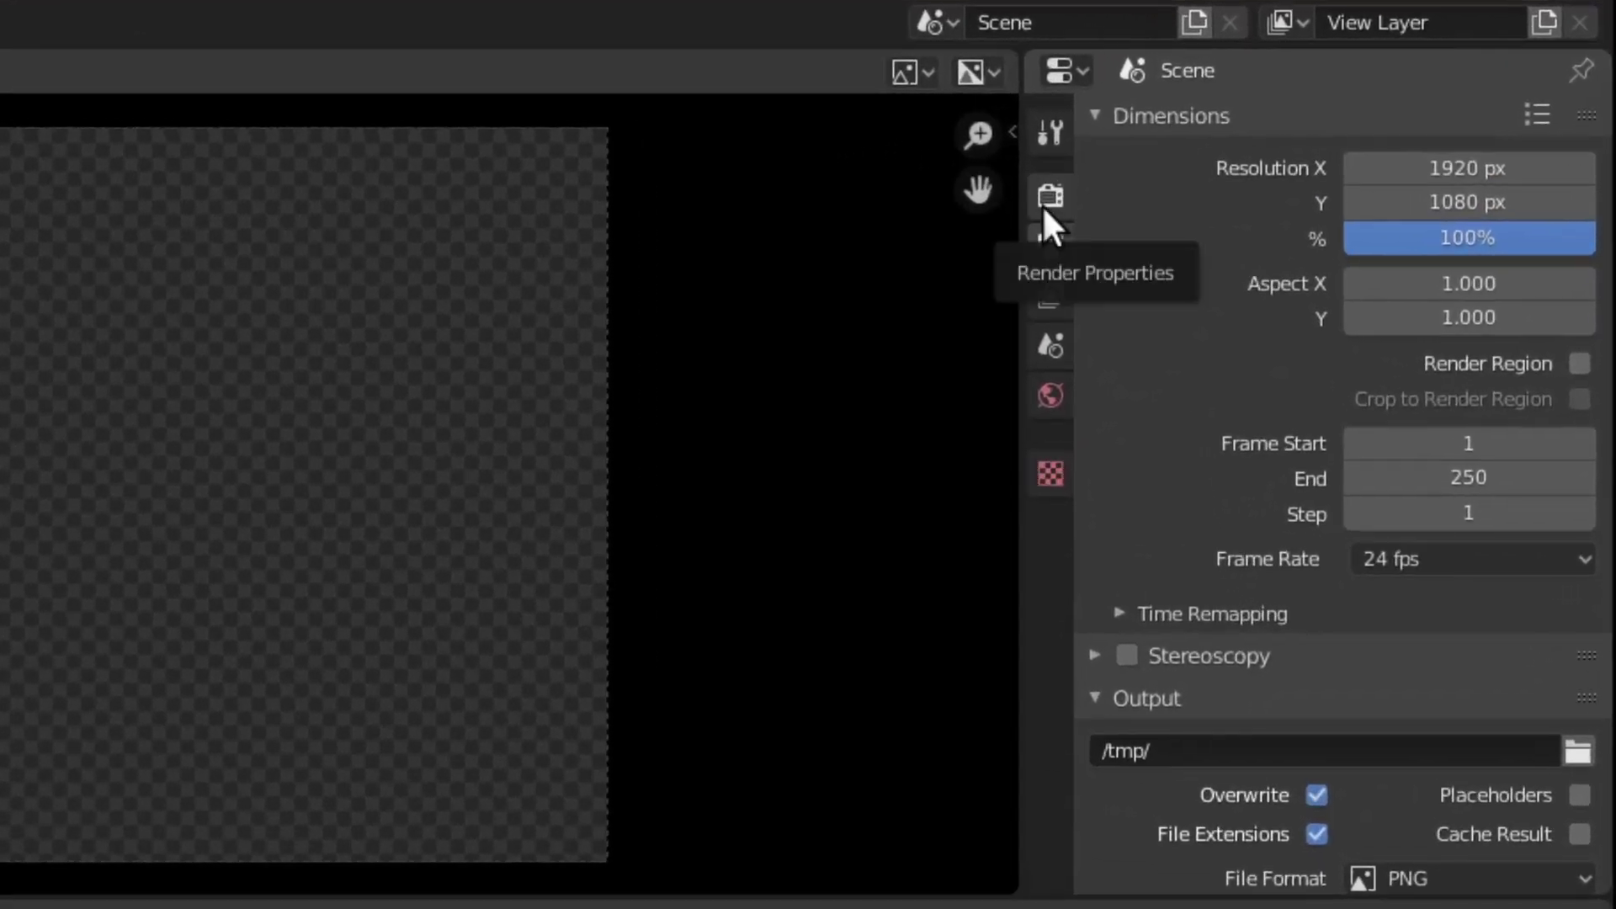
Check the View Transform option in the color management section of the render properties.
click(1043, 206)
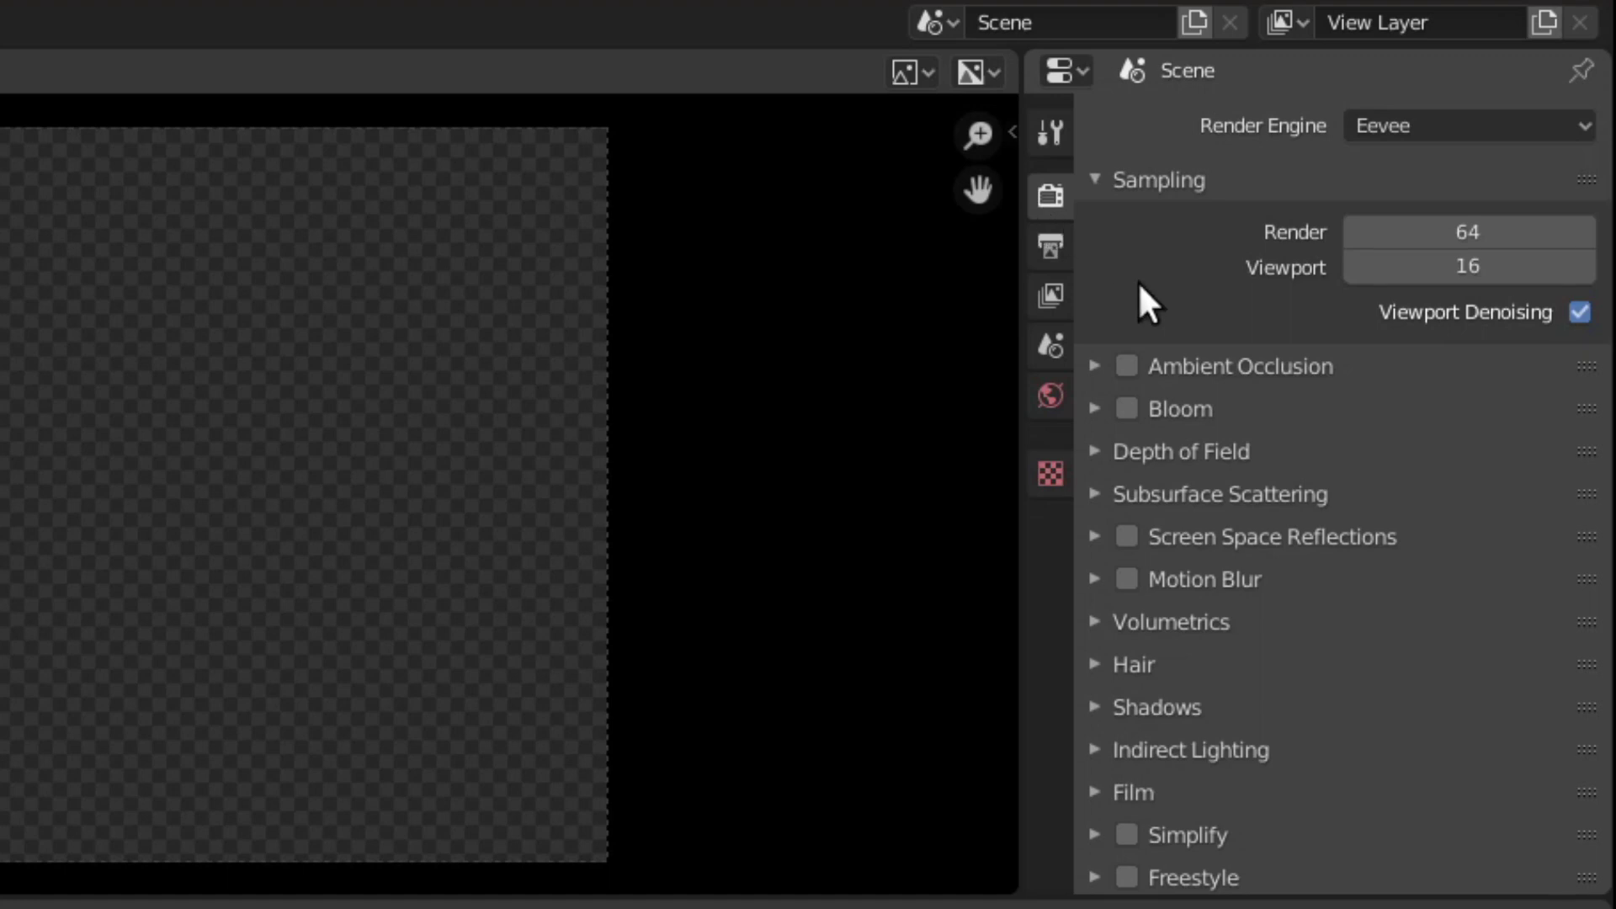
scroll(1195, 404, down, 1)
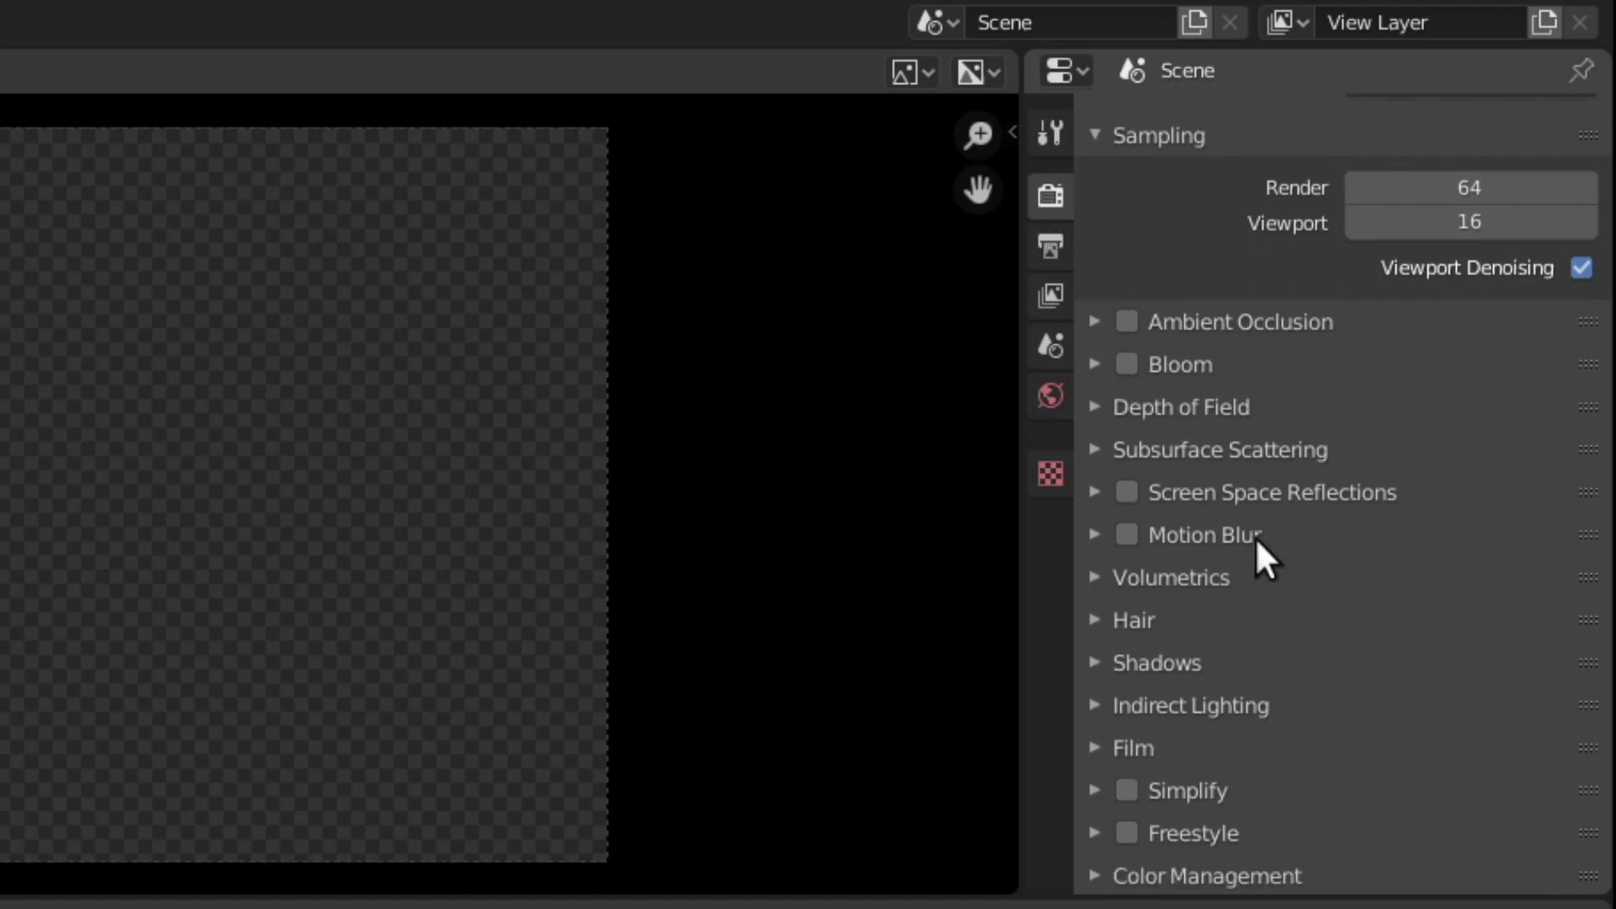
click(1100, 867)
scroll(1225, 772, down, 6)
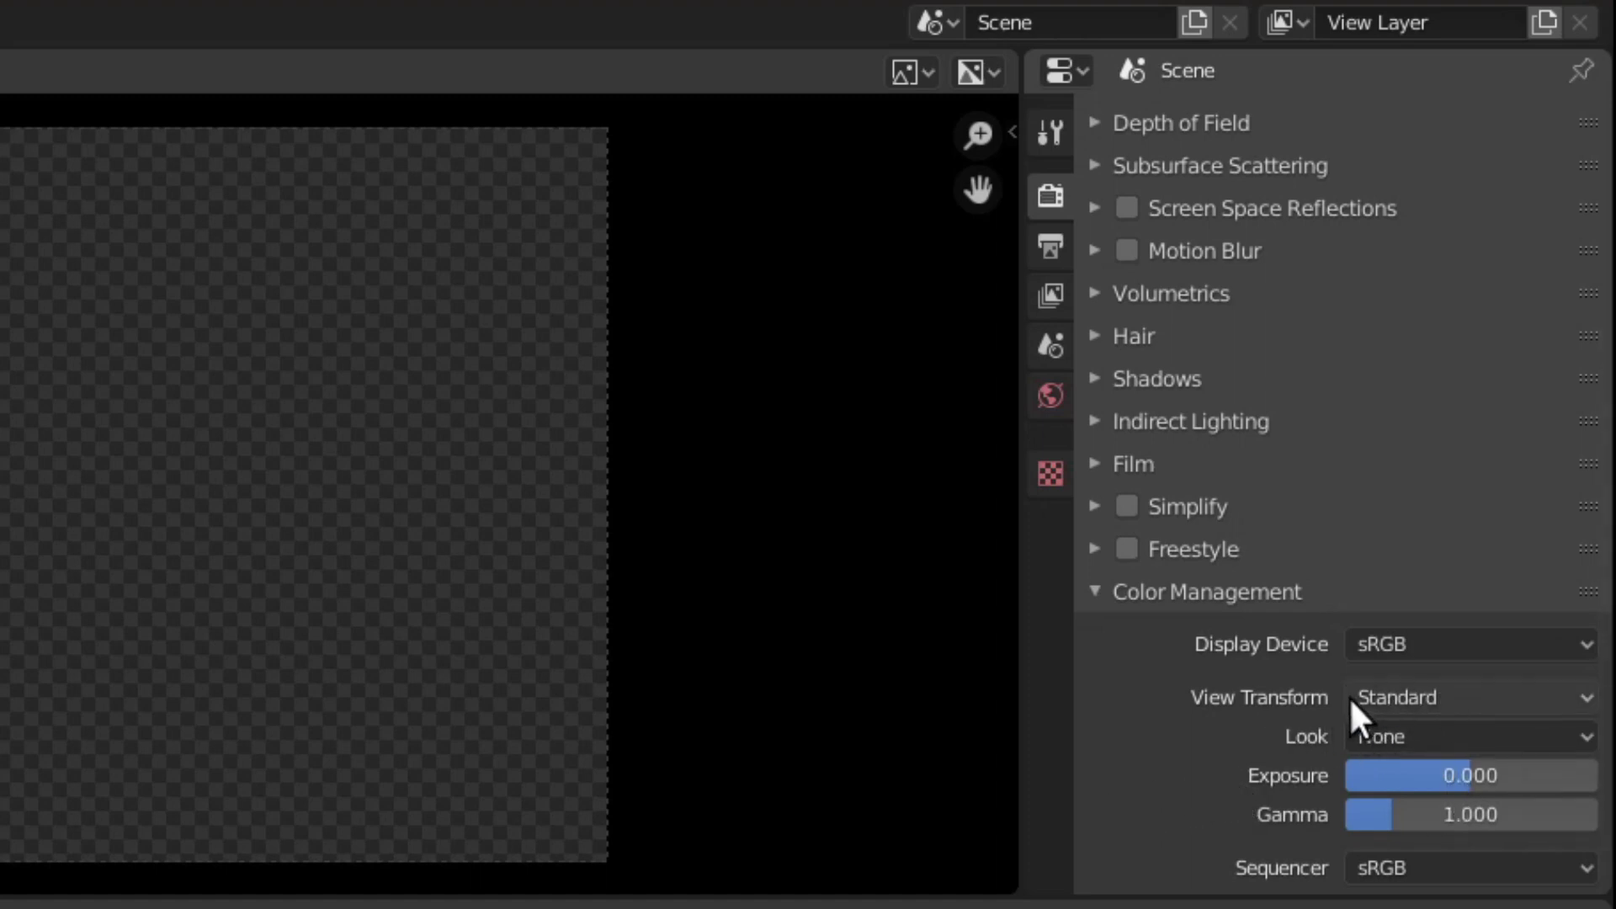
click(1393, 698)
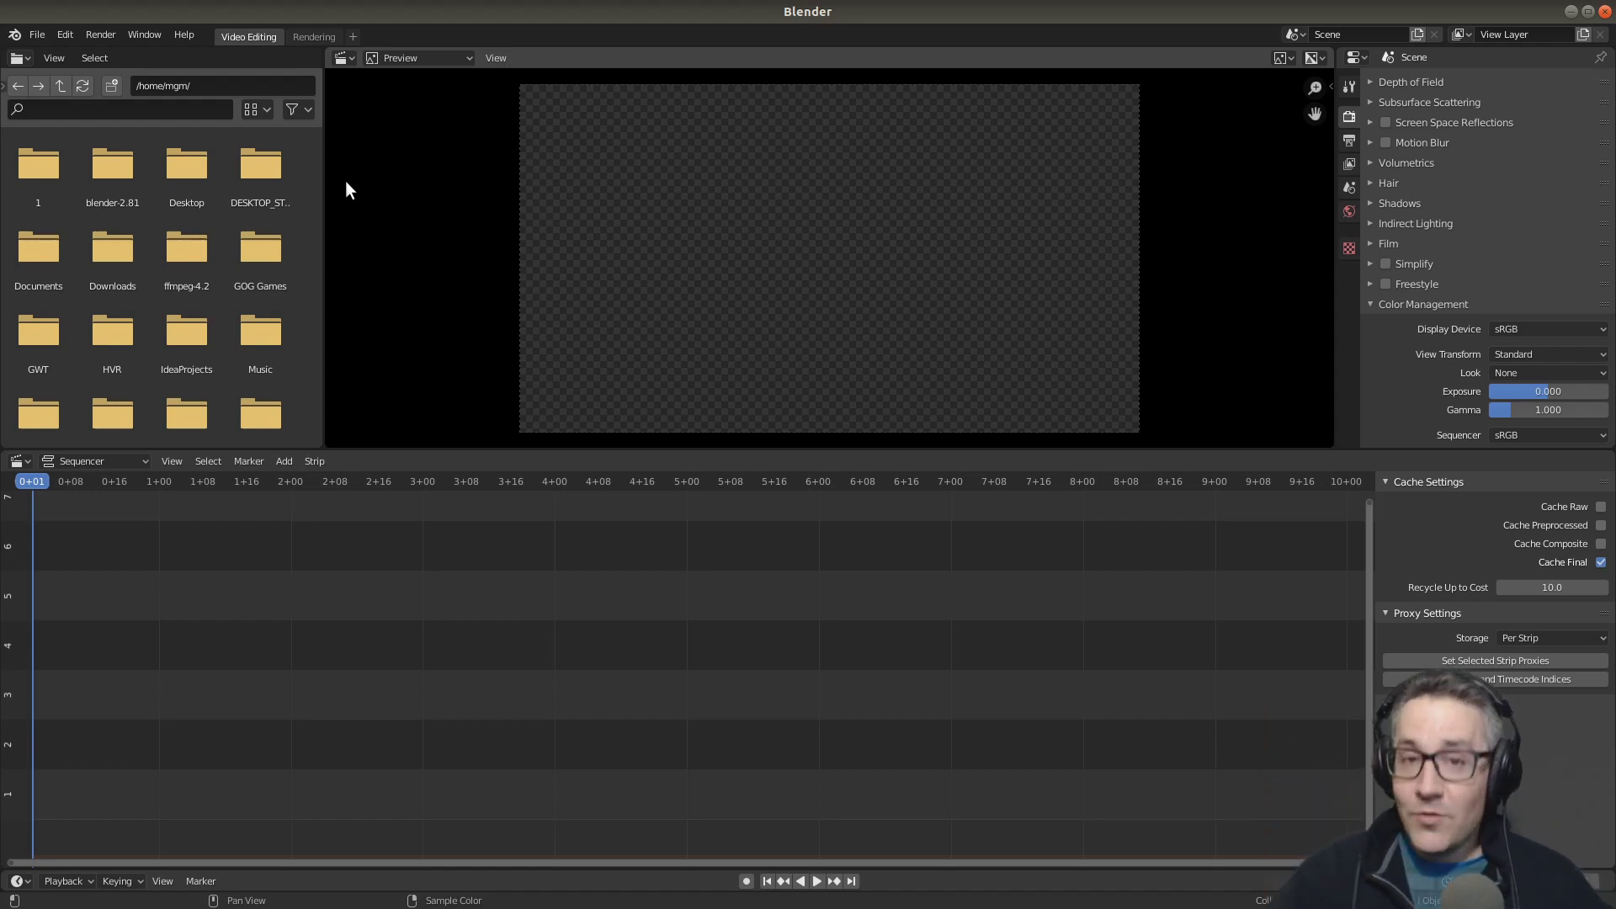
Create a new file from the General template.
click(37, 34)
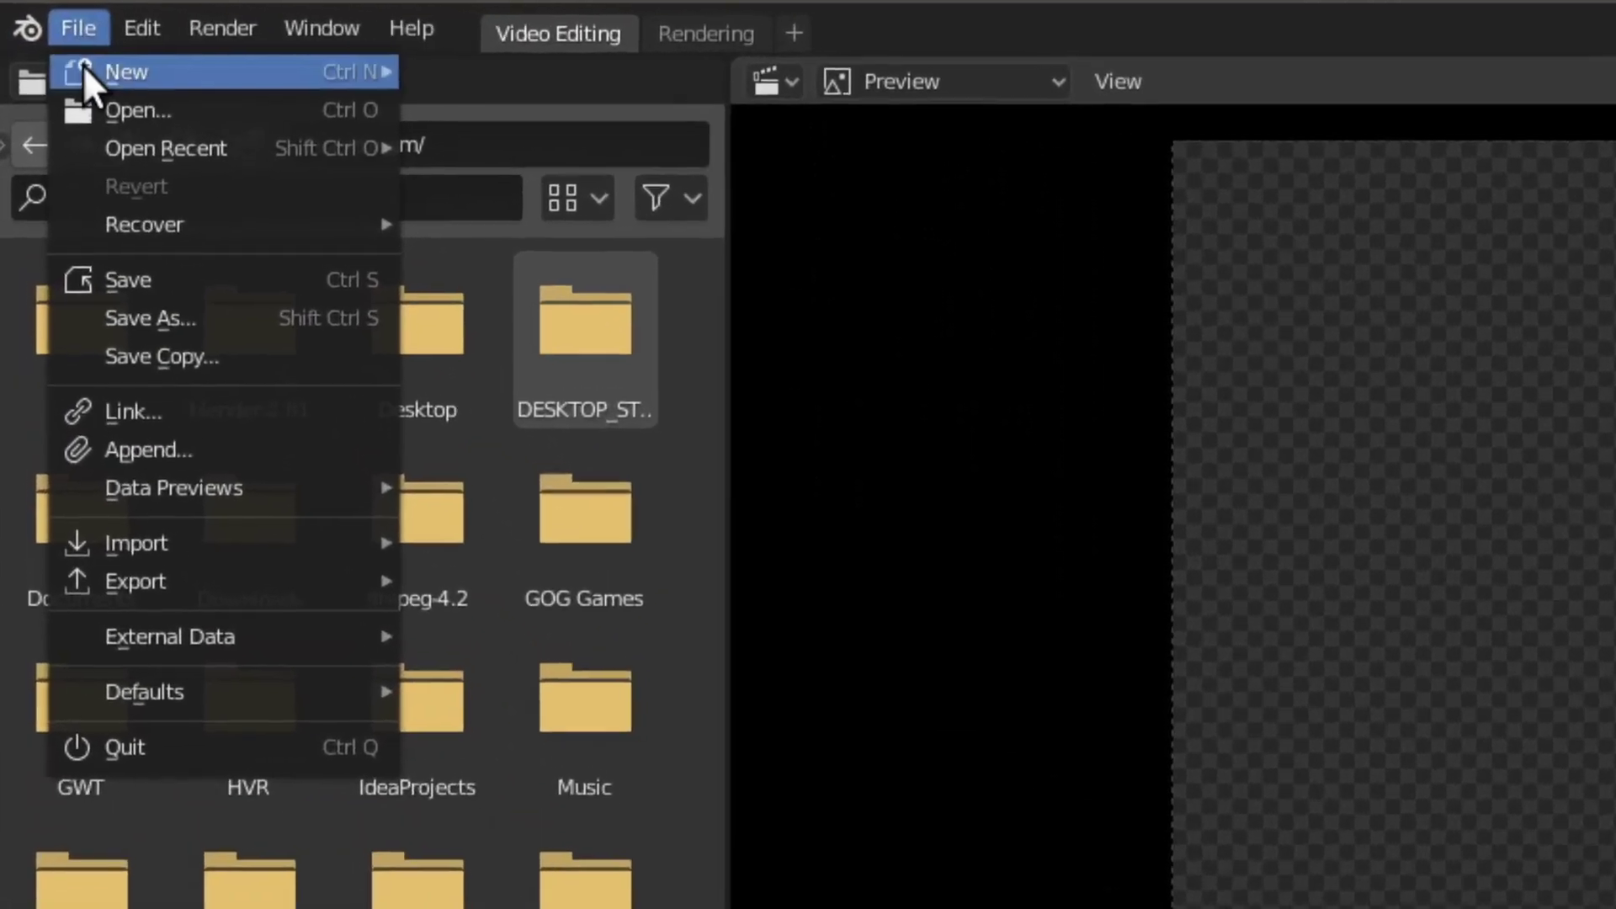
mouse_move(51, 46)
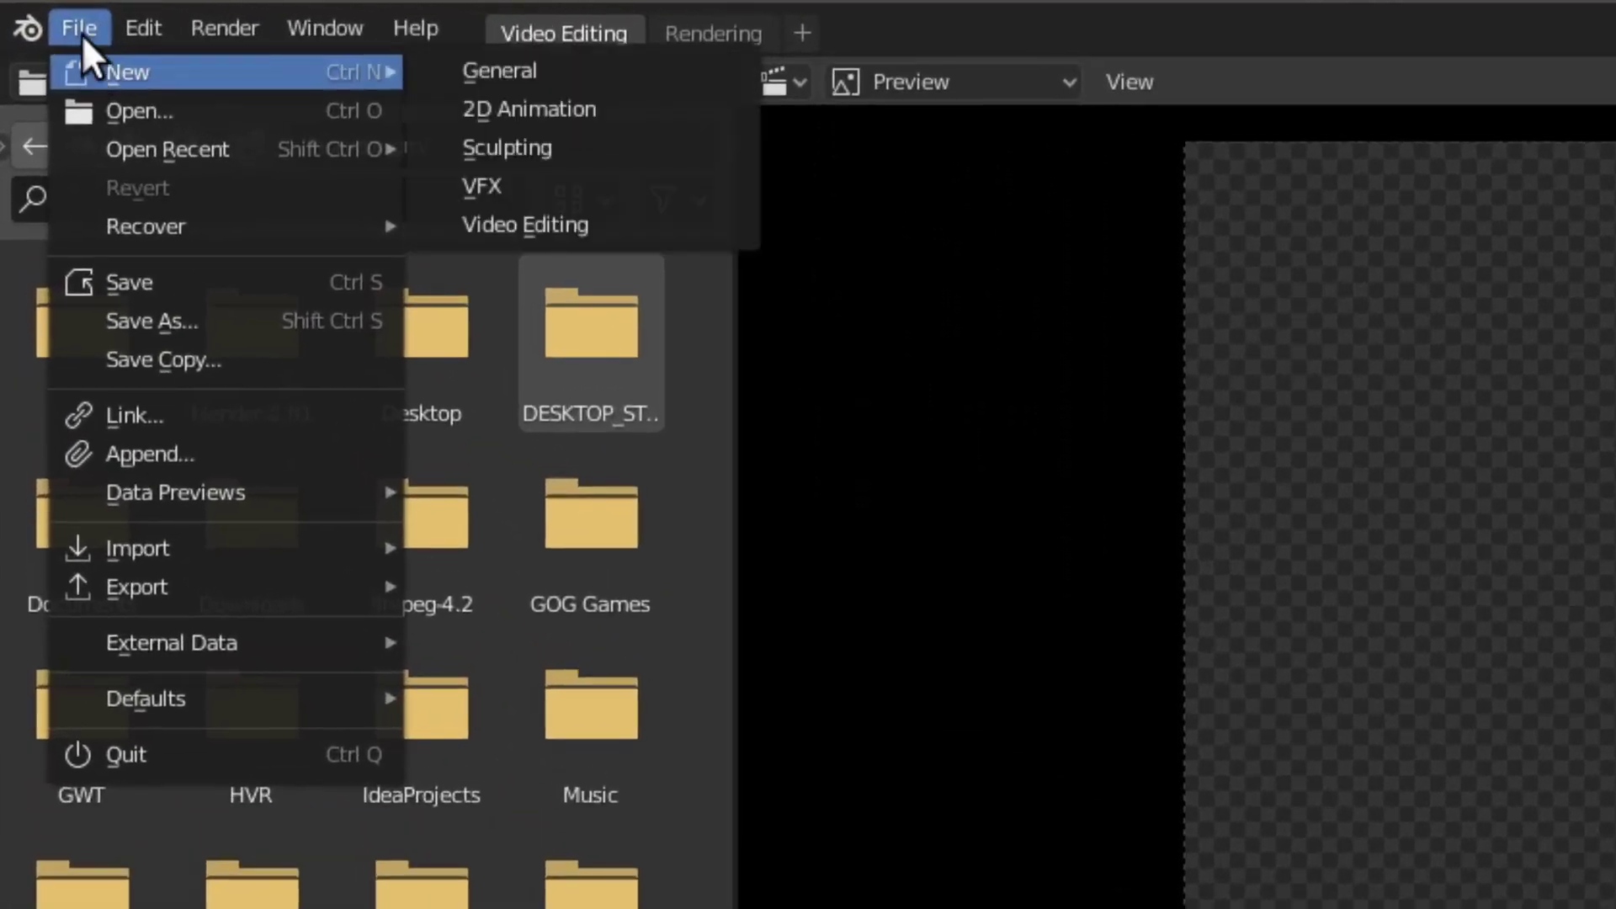
click(553, 74)
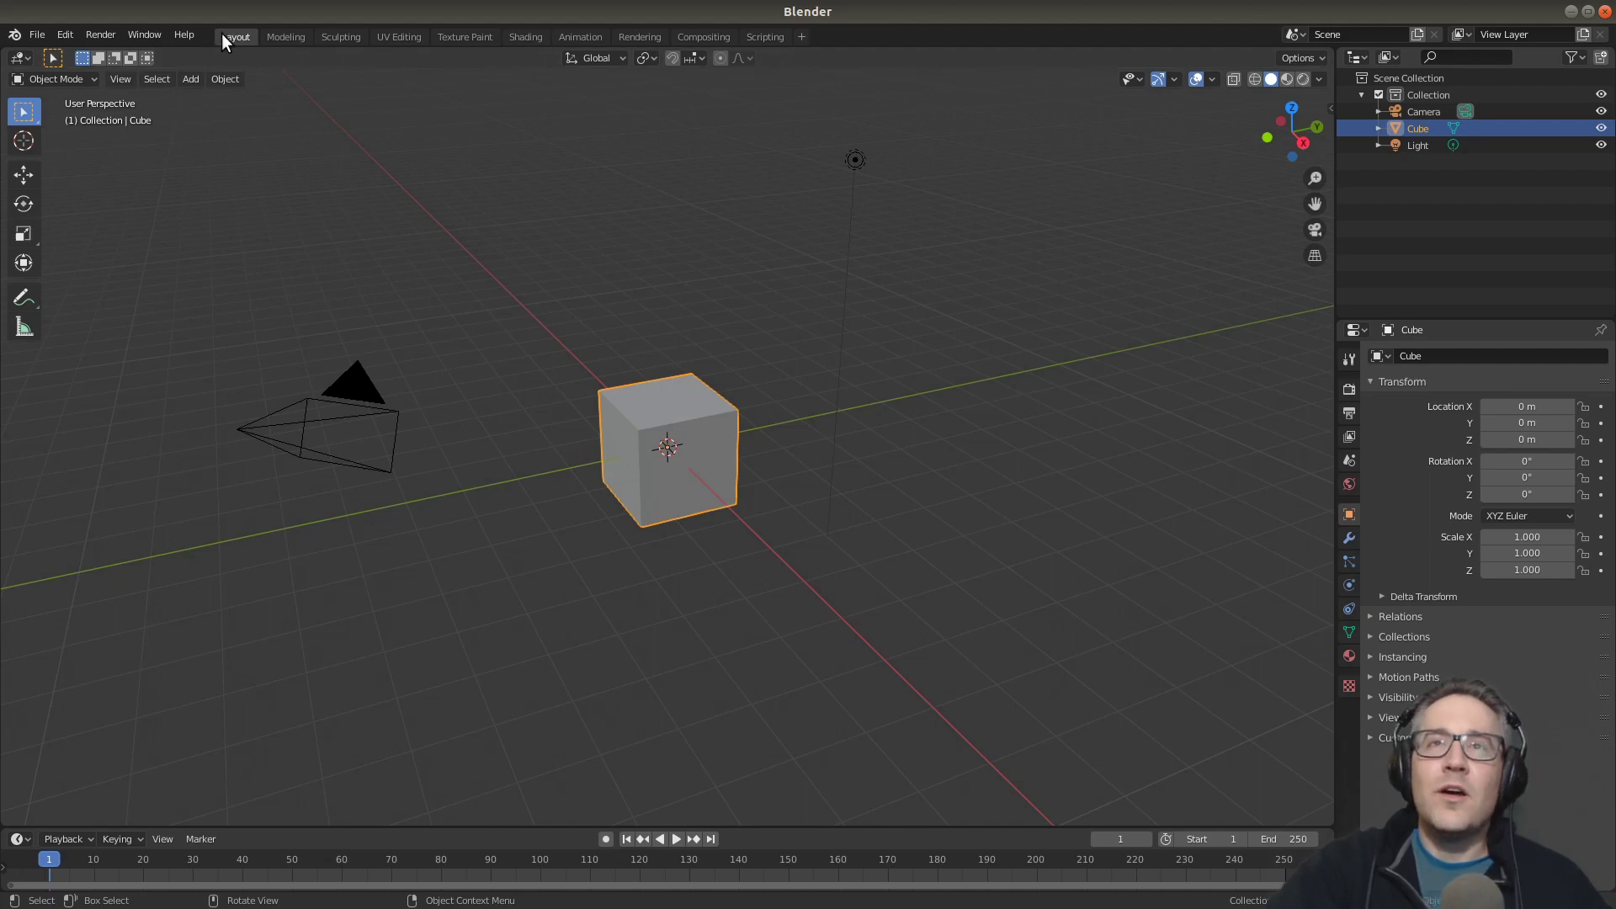
Look through the default workspaces from Modeling to Scripting to see what layouts the General file offers.
click(285, 37)
click(341, 37)
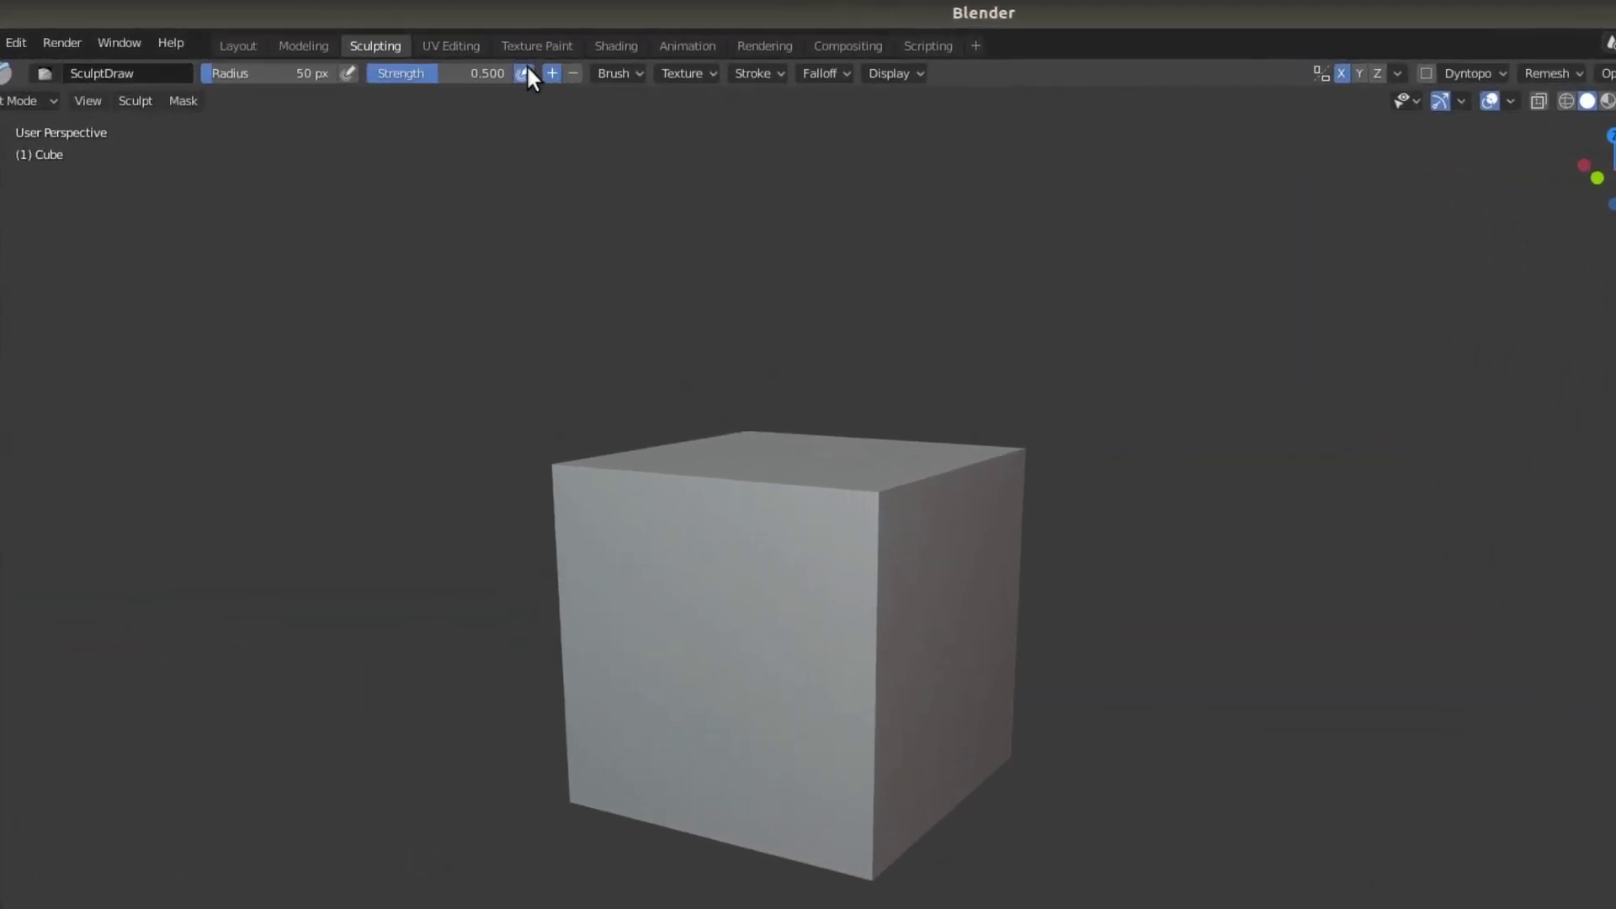
click(450, 45)
click(537, 46)
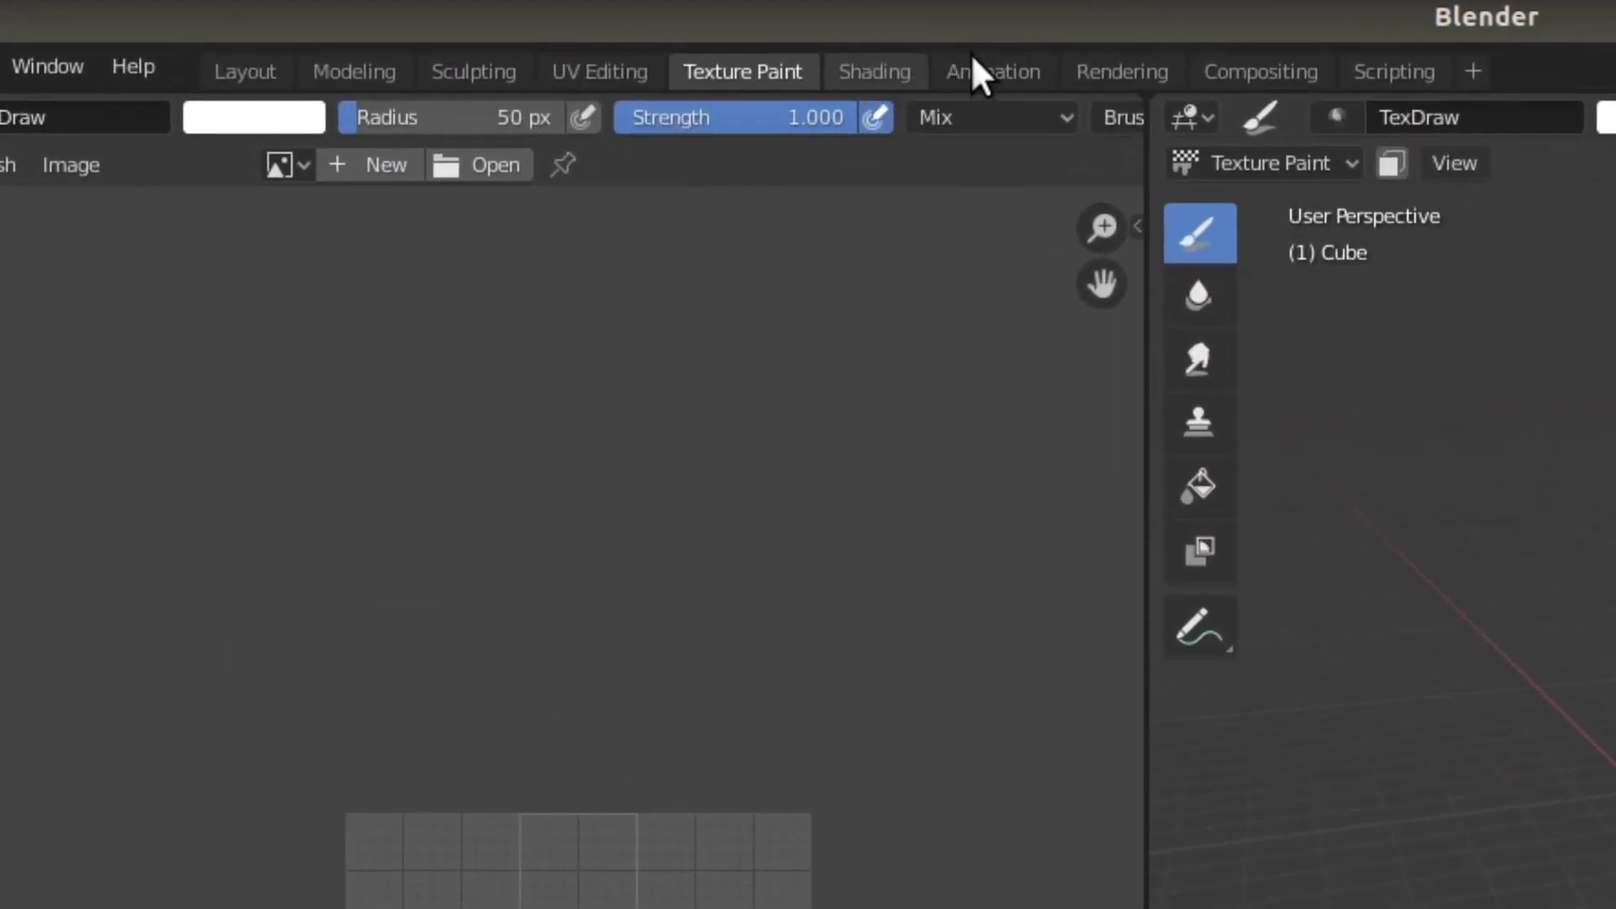
click(983, 71)
click(1098, 72)
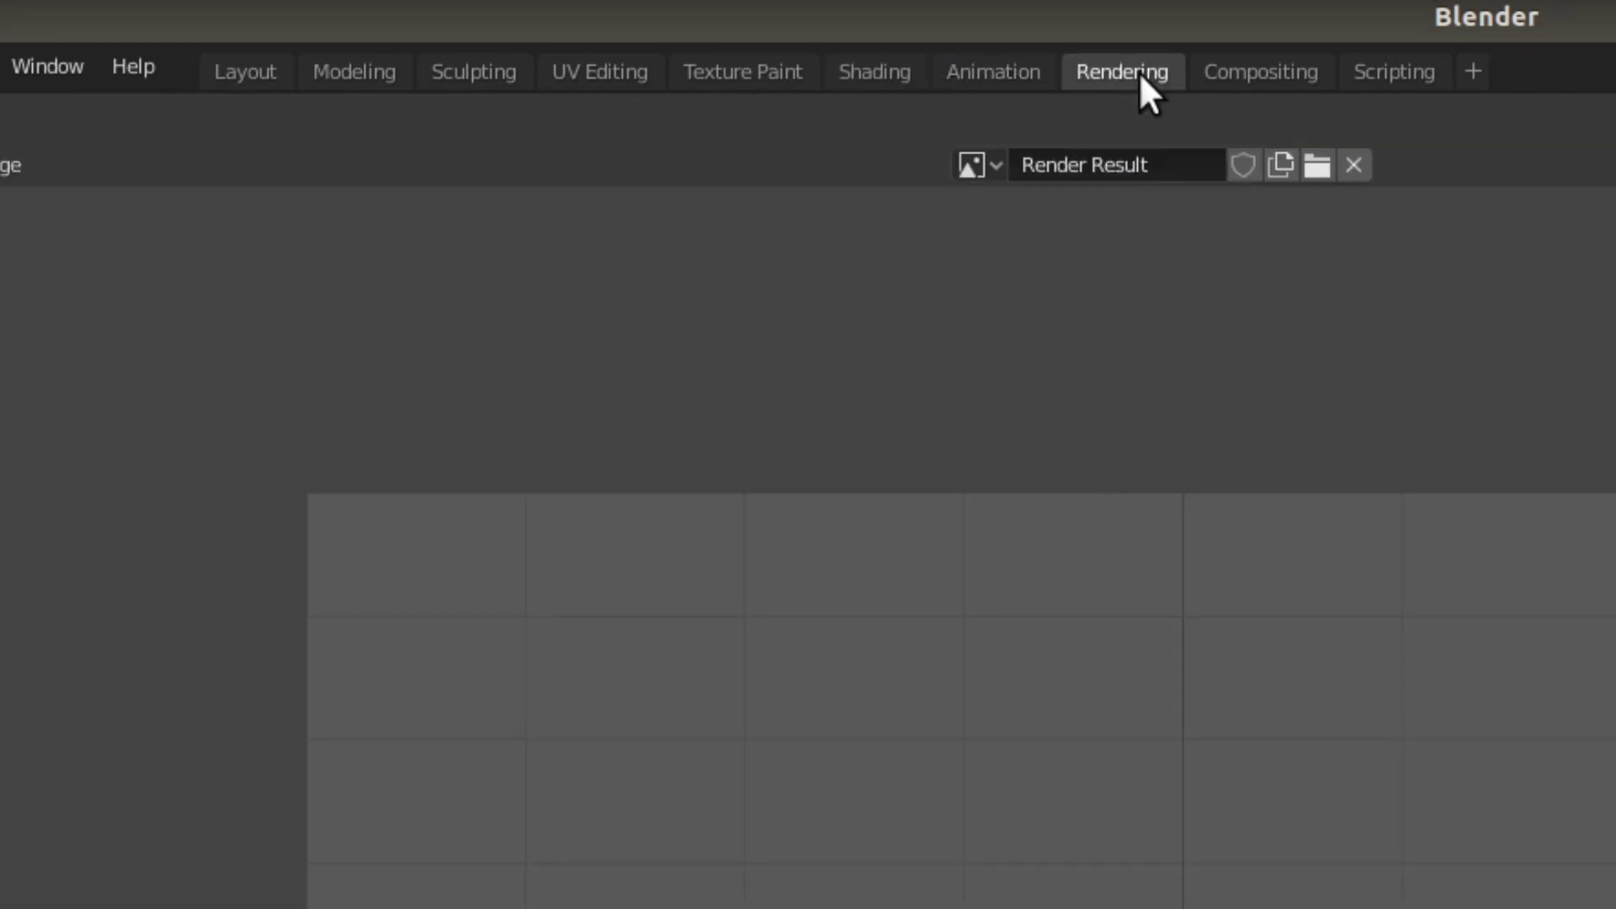
click(1220, 74)
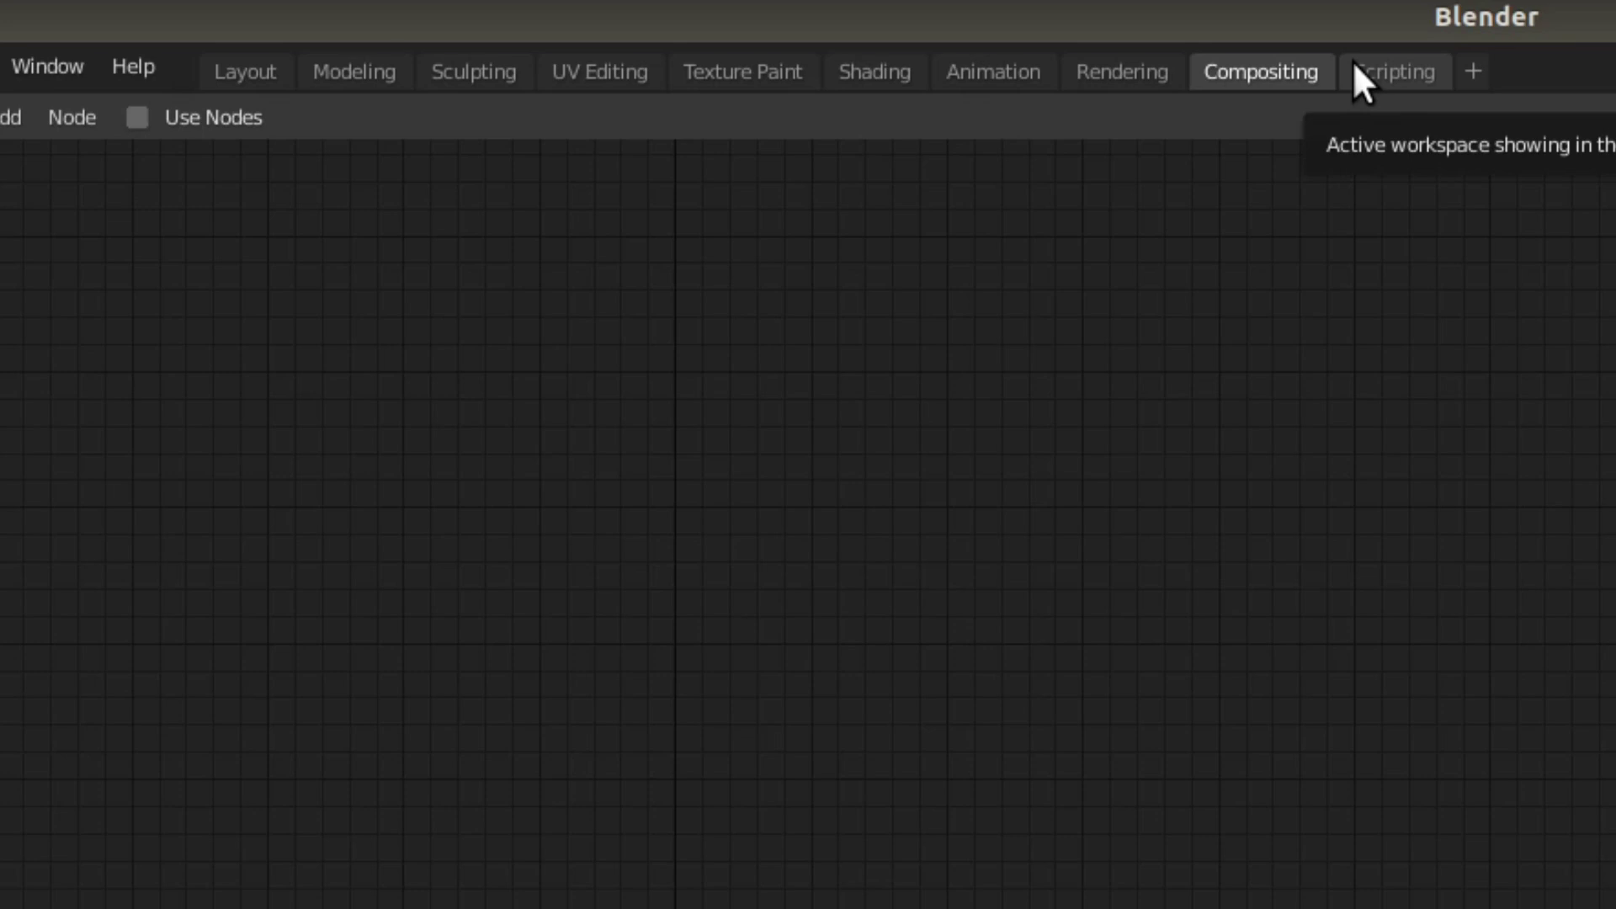
click(1354, 62)
click(1272, 64)
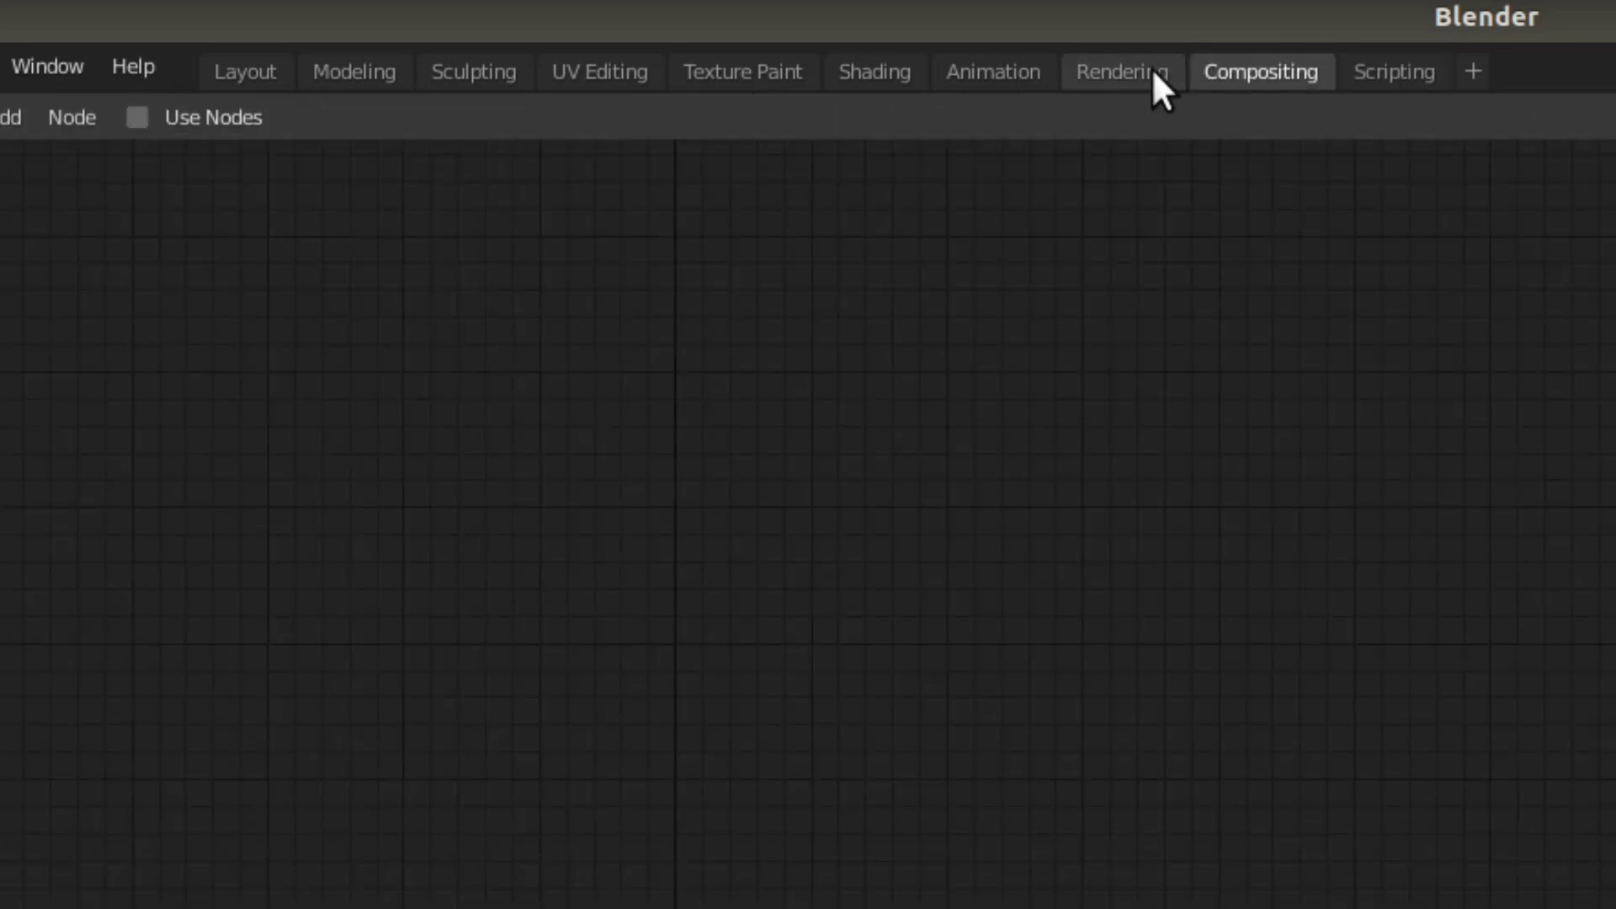
click(1153, 72)
click(1008, 69)
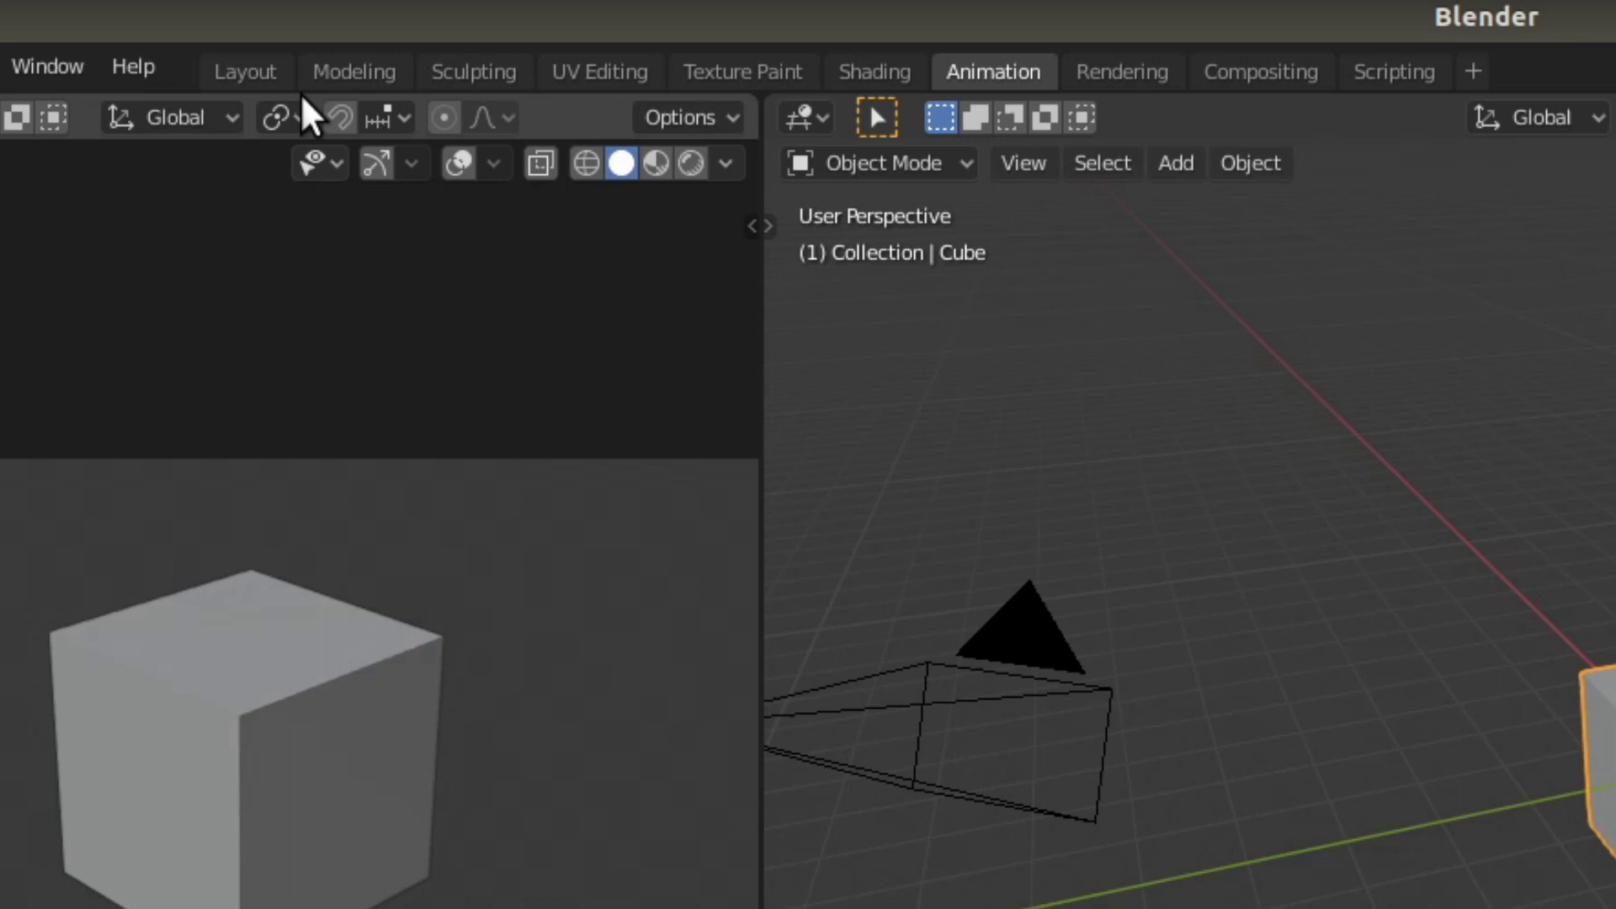
Delete the Scripting and Compositing workspaces.
click(1395, 64)
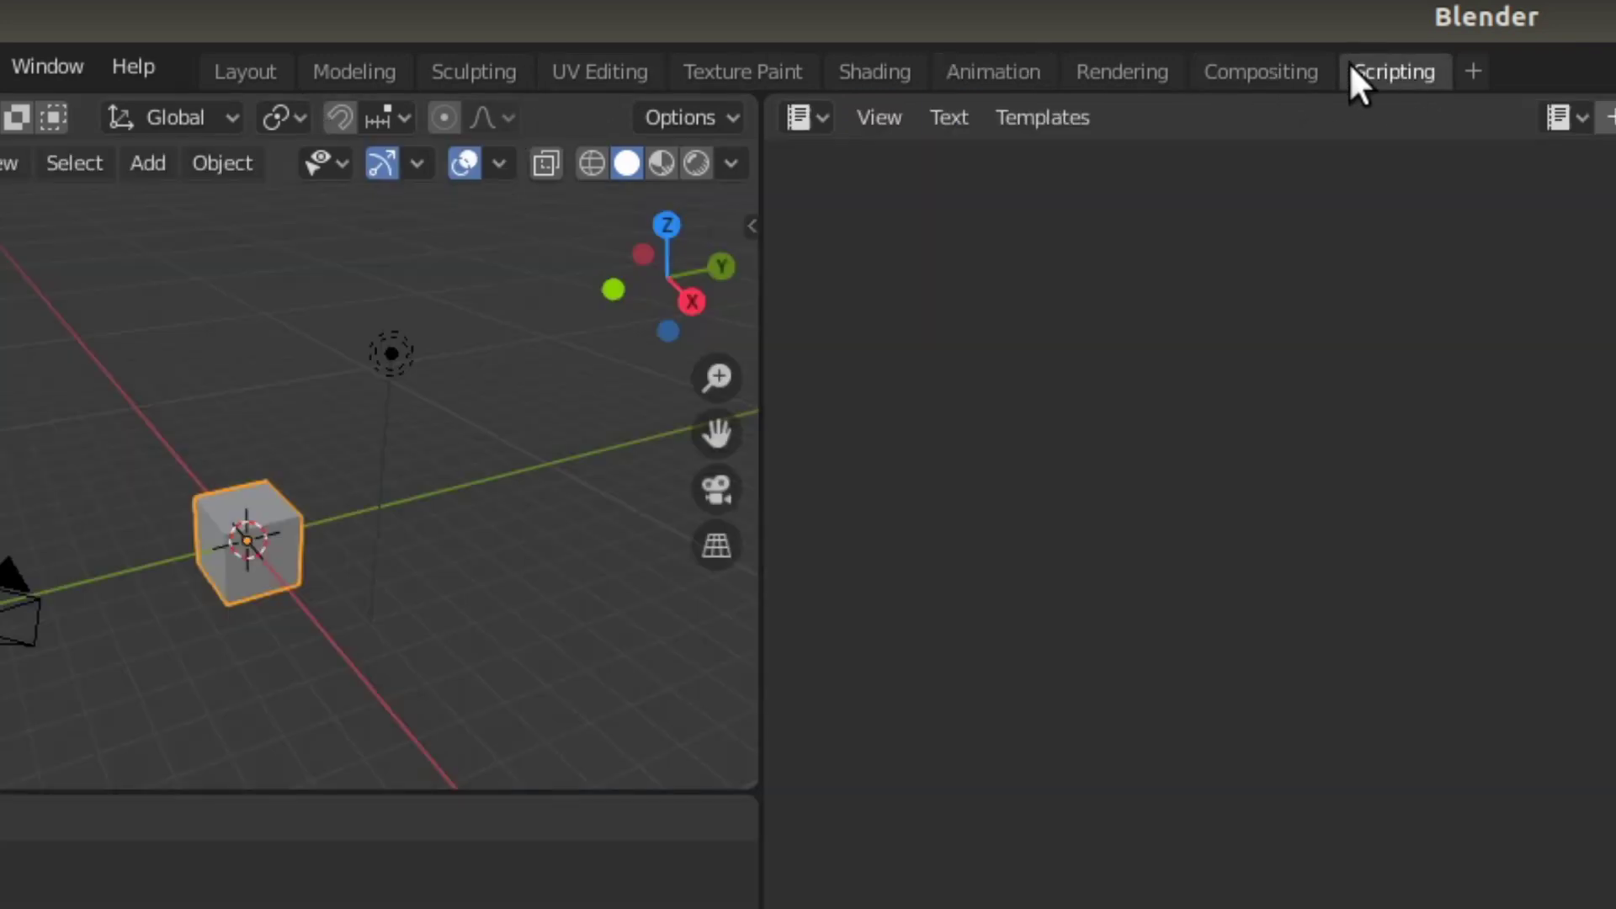
right_click(1395, 64)
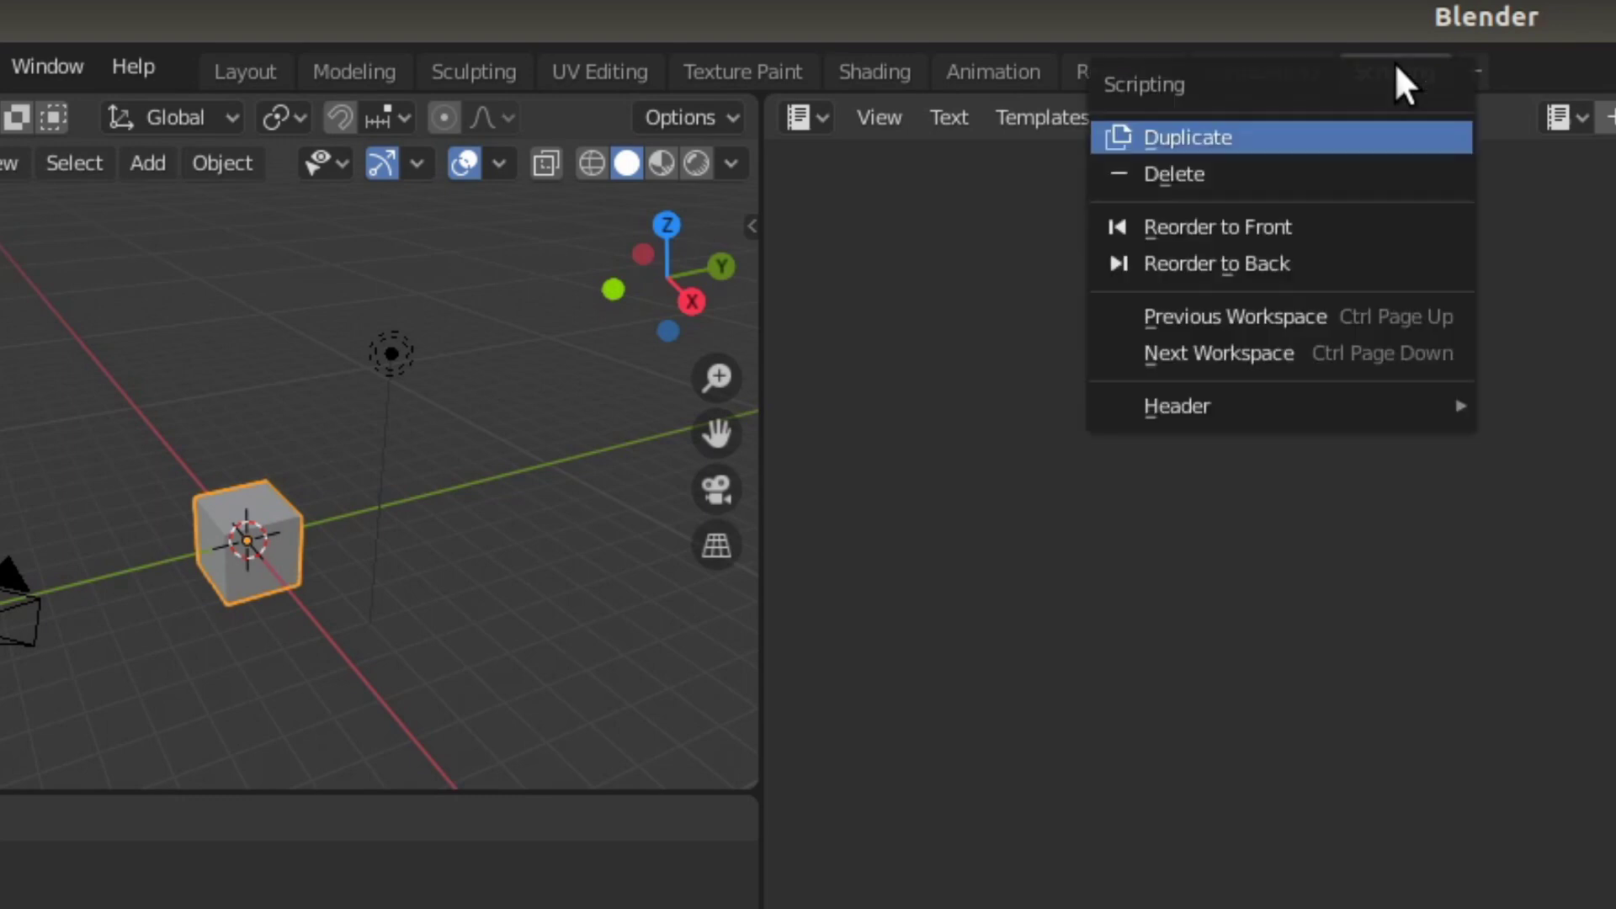
click(1311, 187)
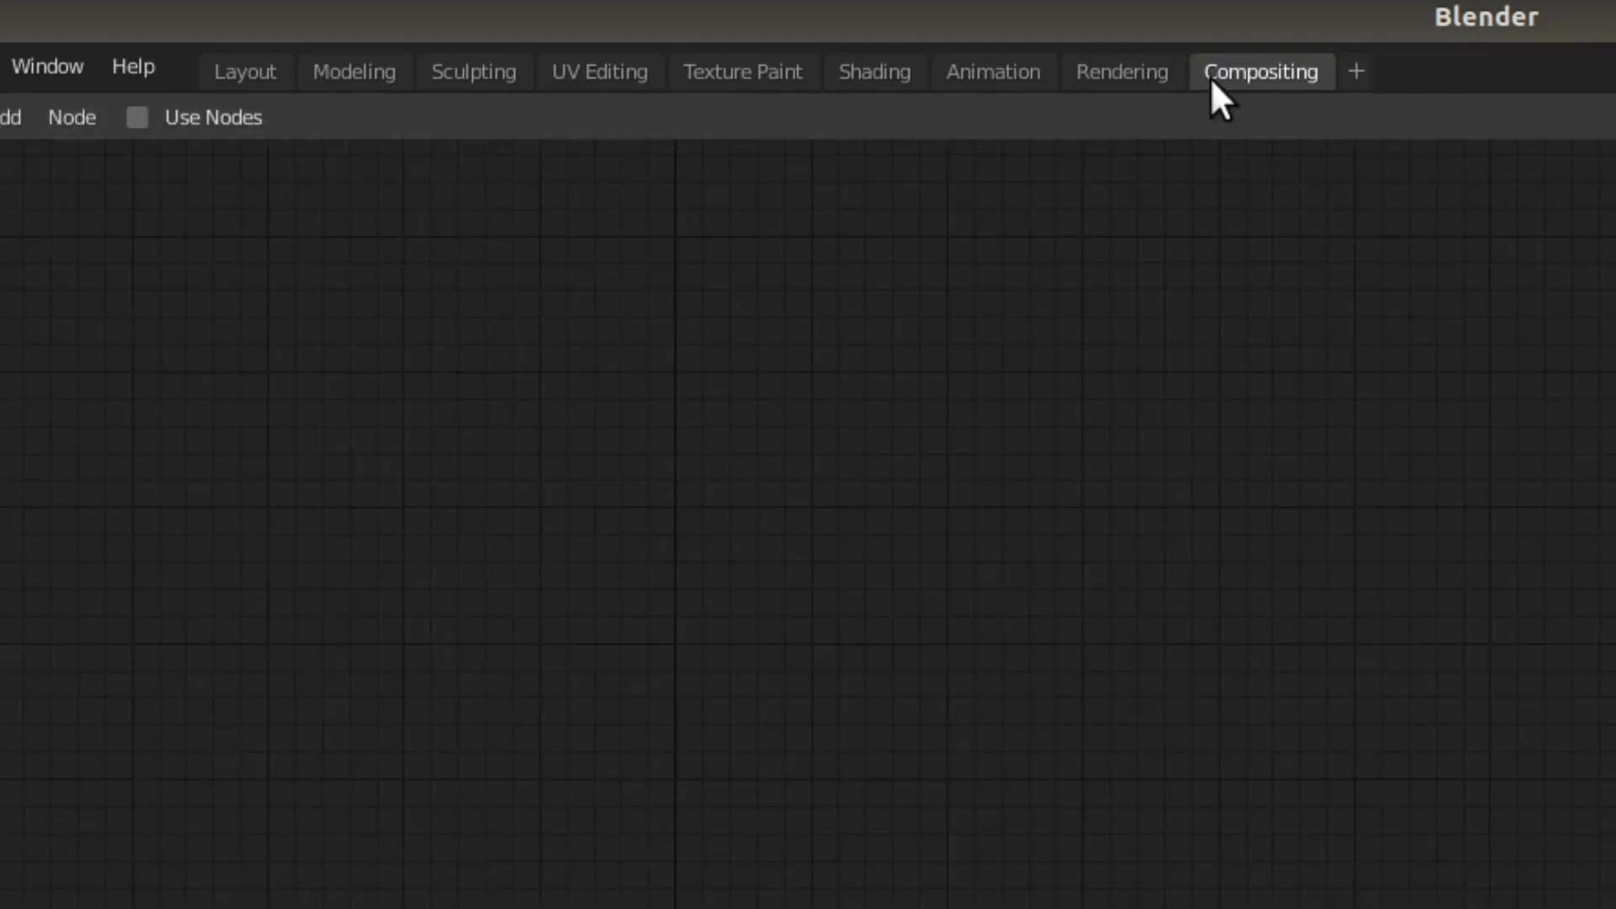
click(1127, 74)
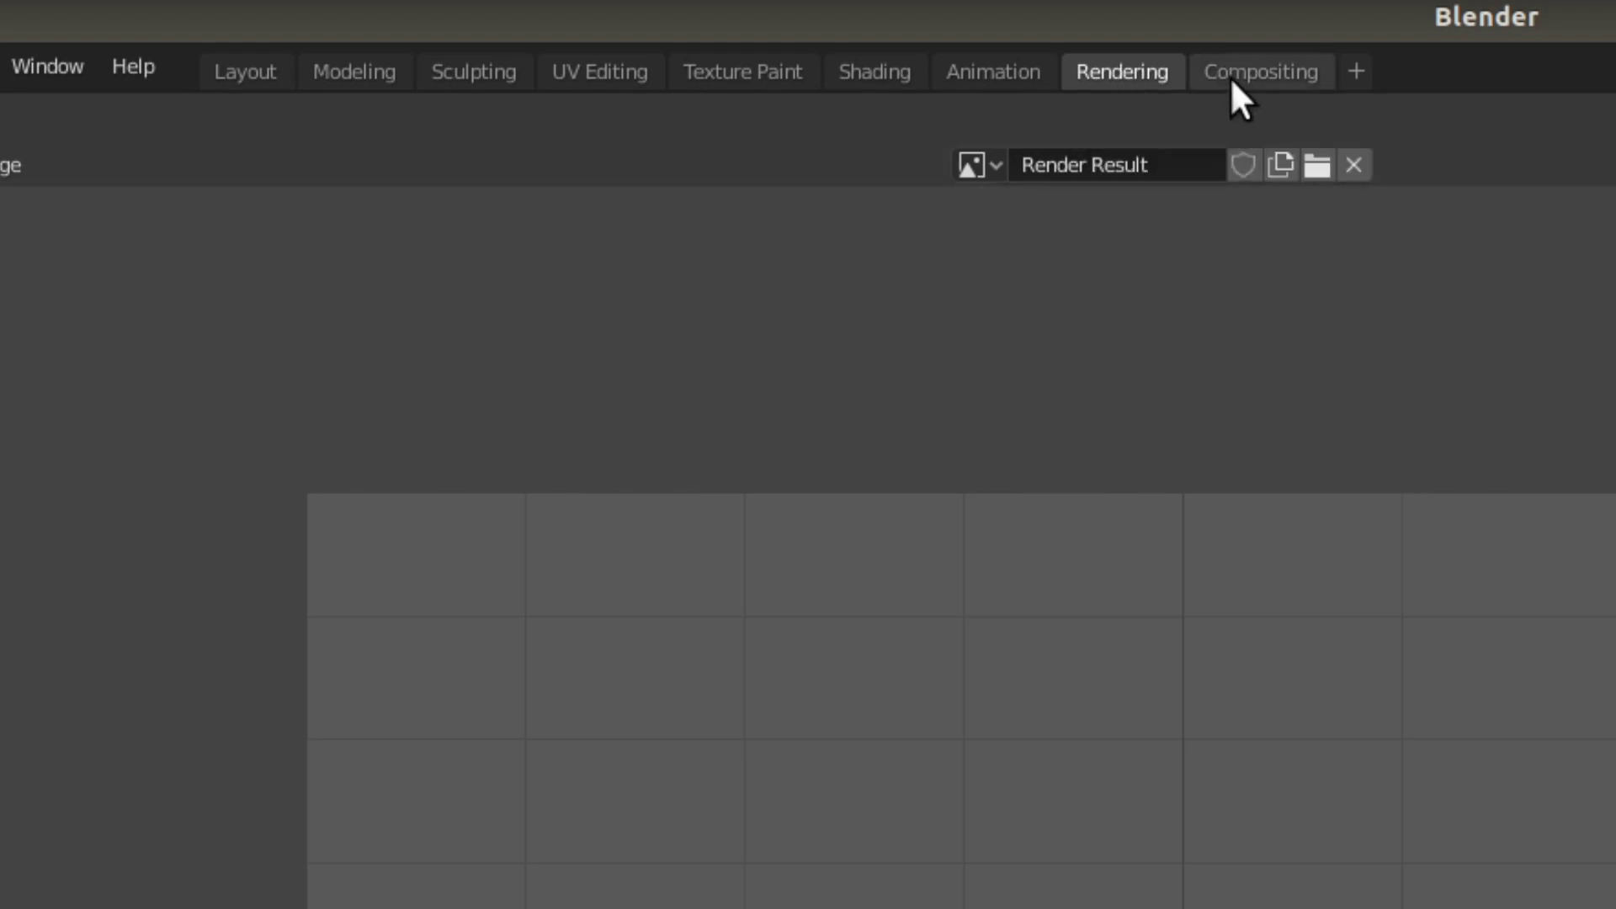
click(1231, 75)
right_click(1257, 75)
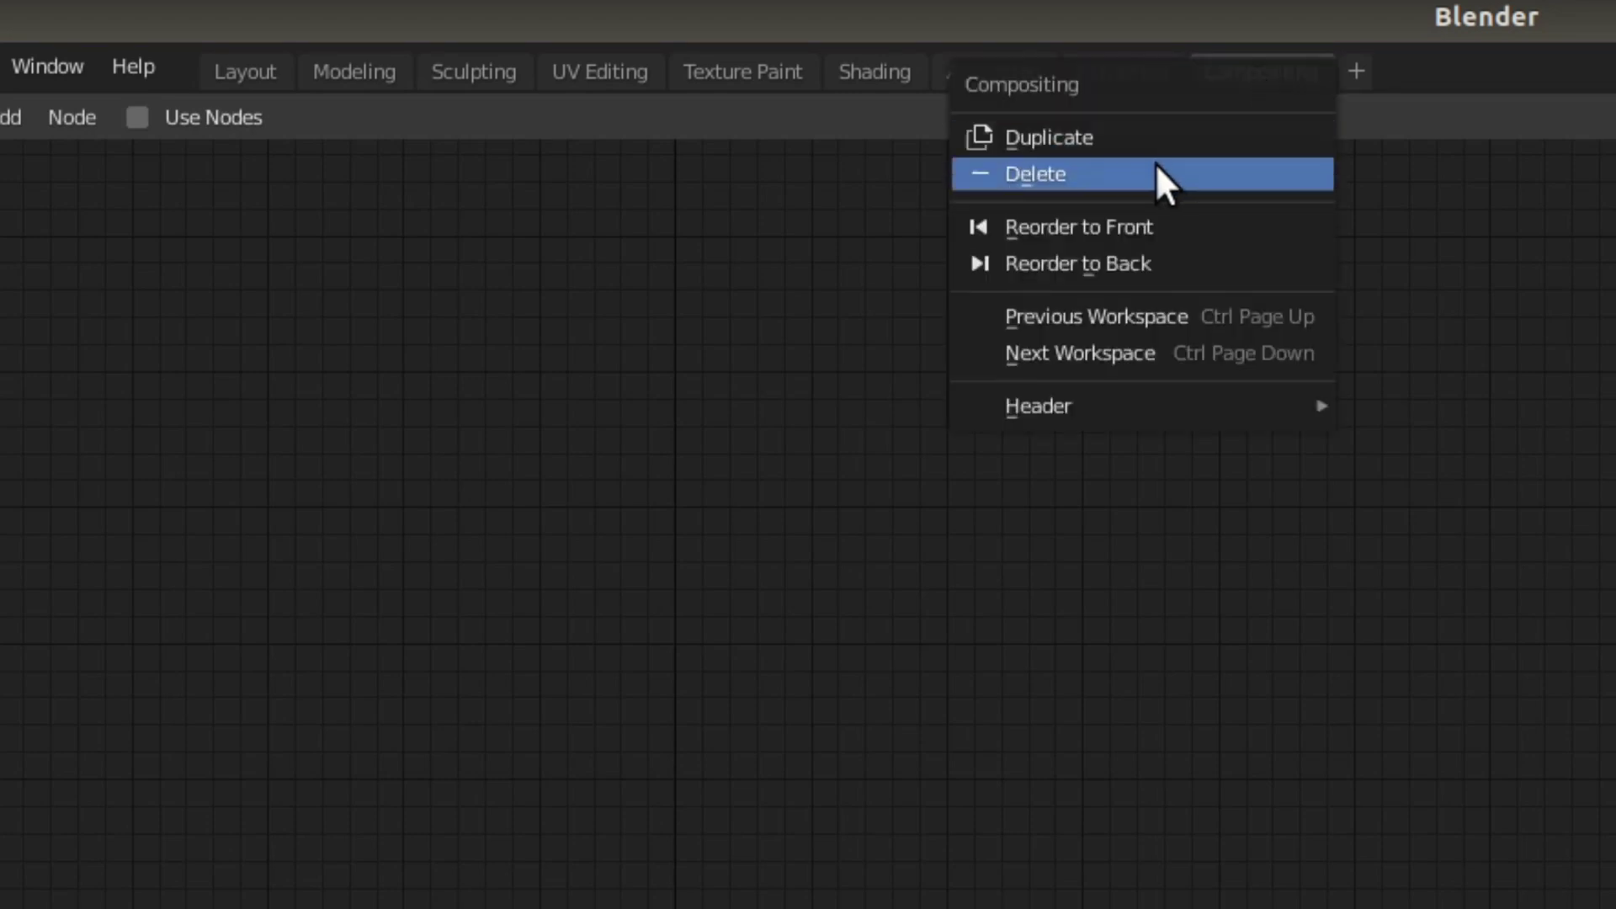
click(1155, 173)
Delete the Animation, Shading and Texture Paint workspaces.
click(983, 80)
right_click(982, 82)
click(977, 173)
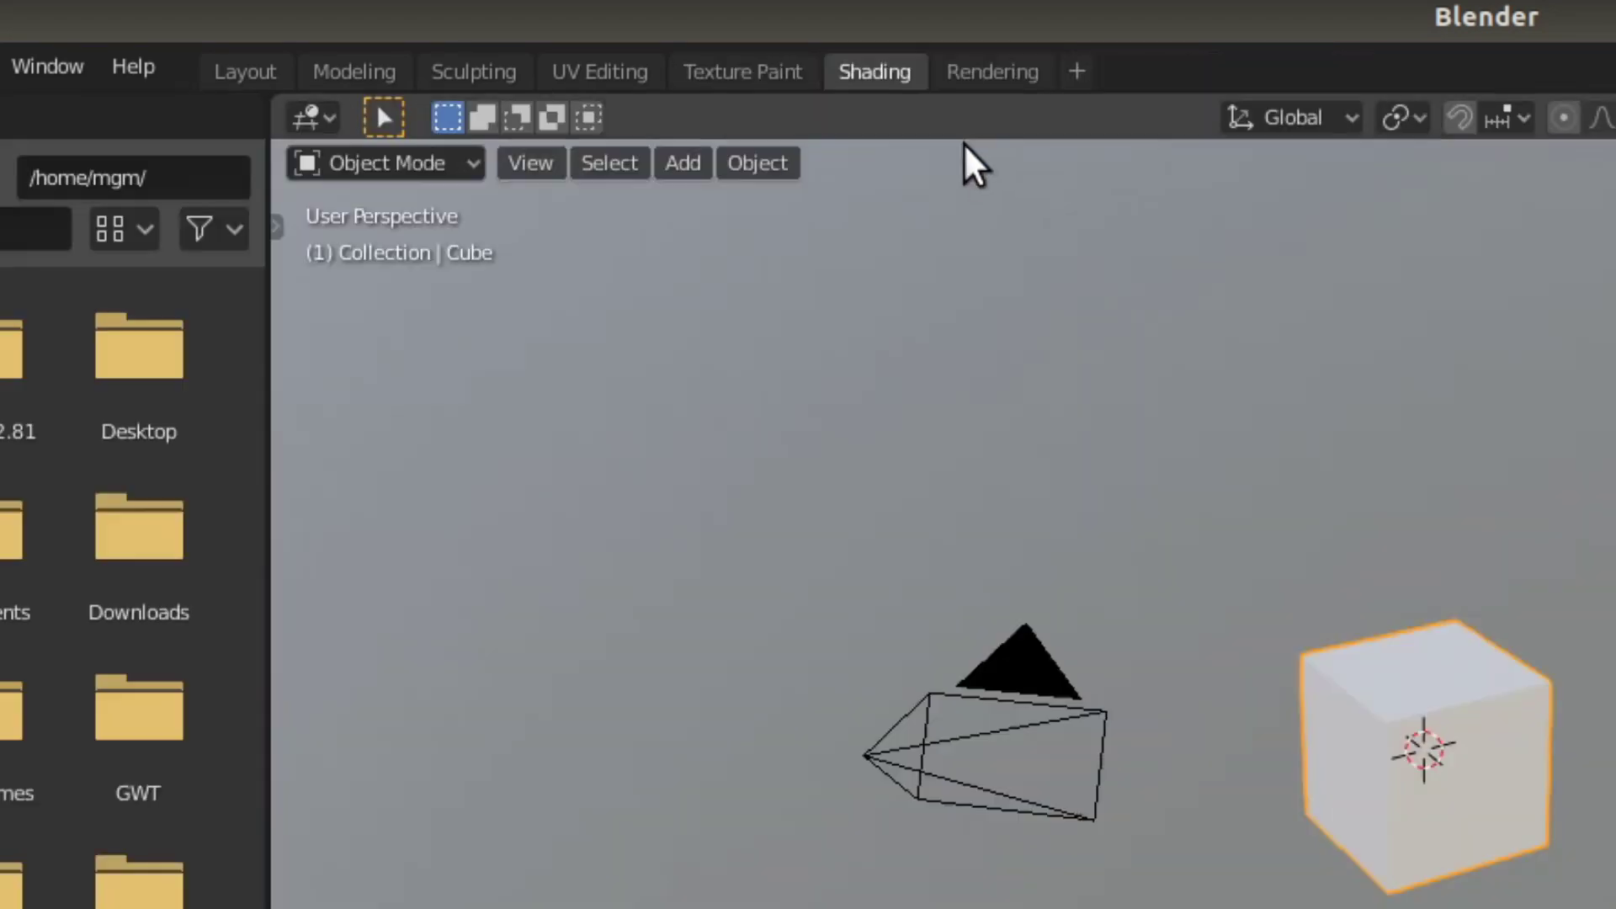
right_click(865, 67)
click(861, 167)
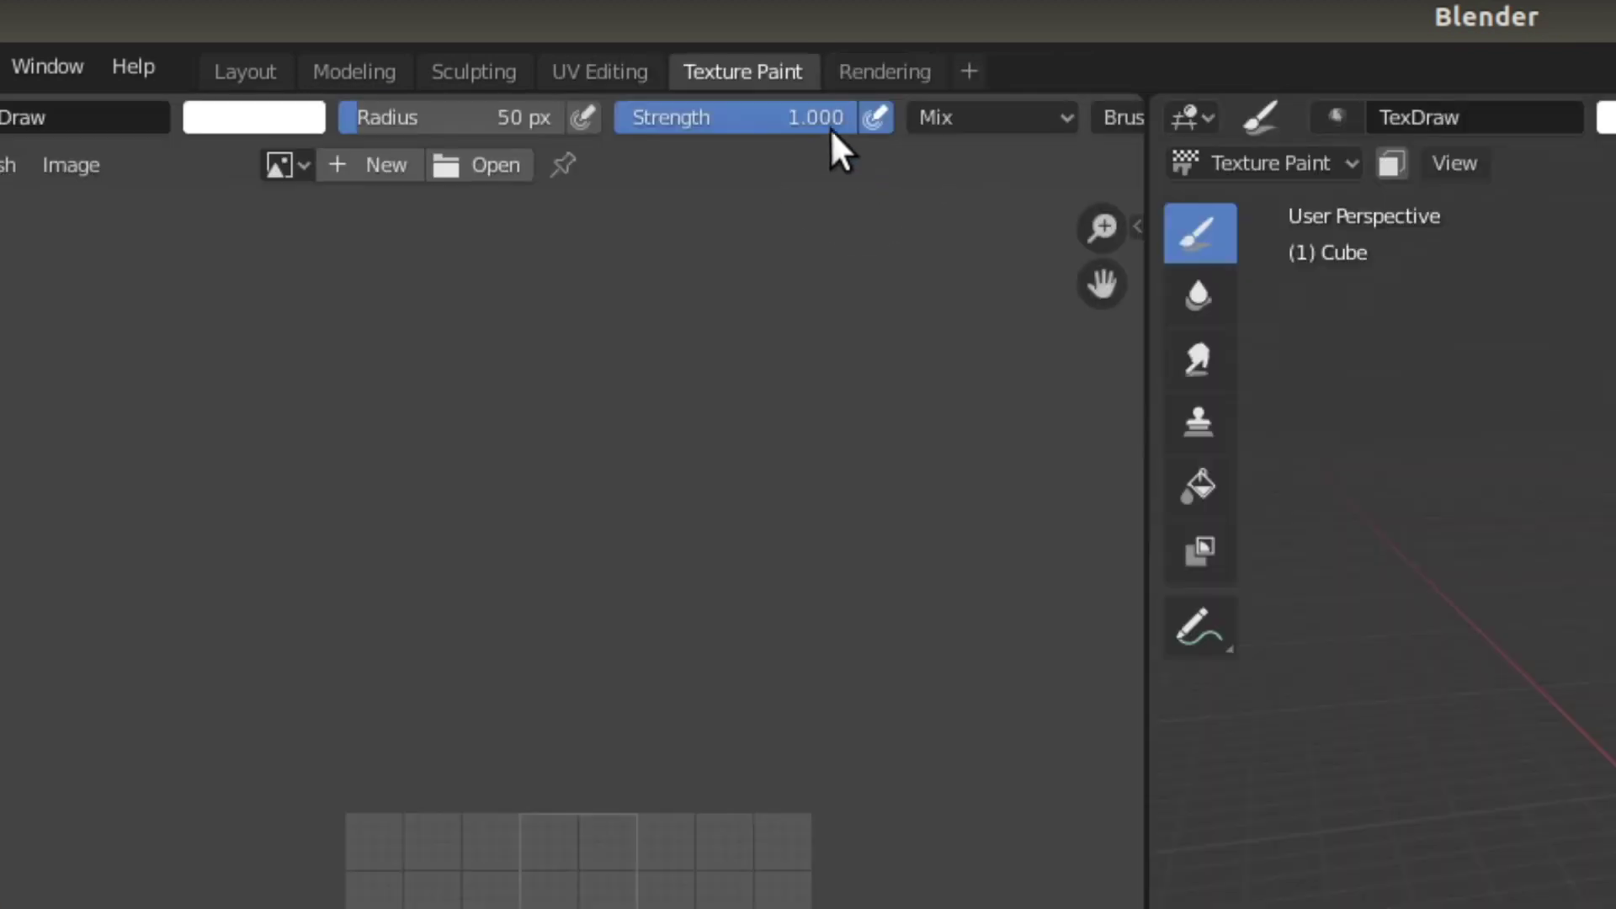
right_click(751, 78)
click(761, 168)
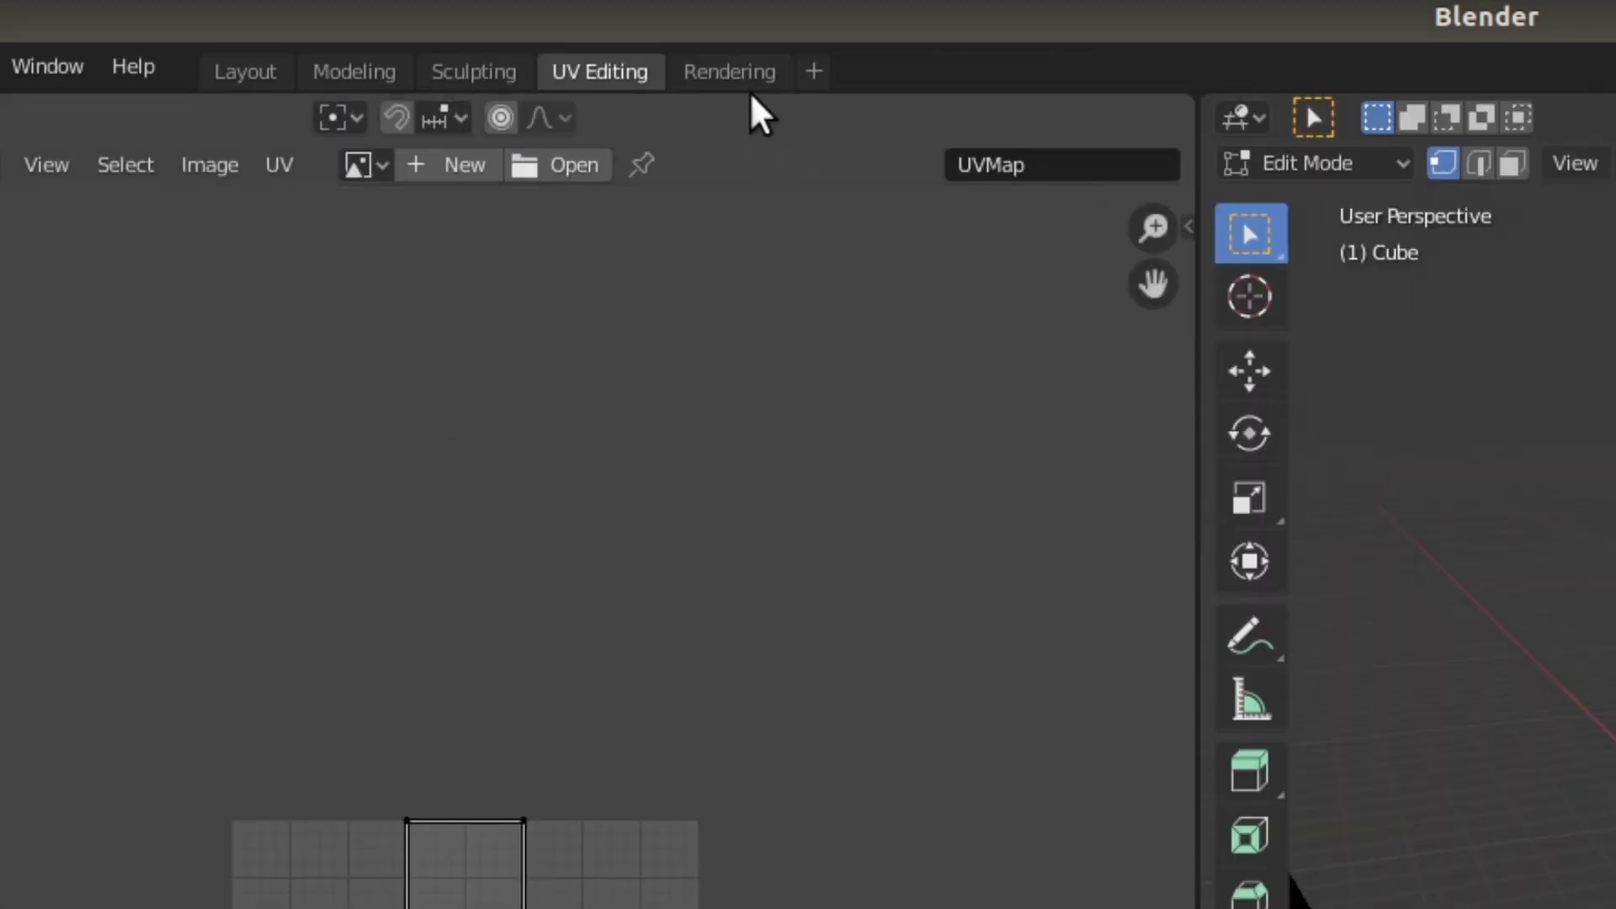
Delete the UV Editing, Sculpting, Layout and Modeling workspaces, keeping only Rendering.
right_click(557, 61)
click(573, 165)
right_click(483, 71)
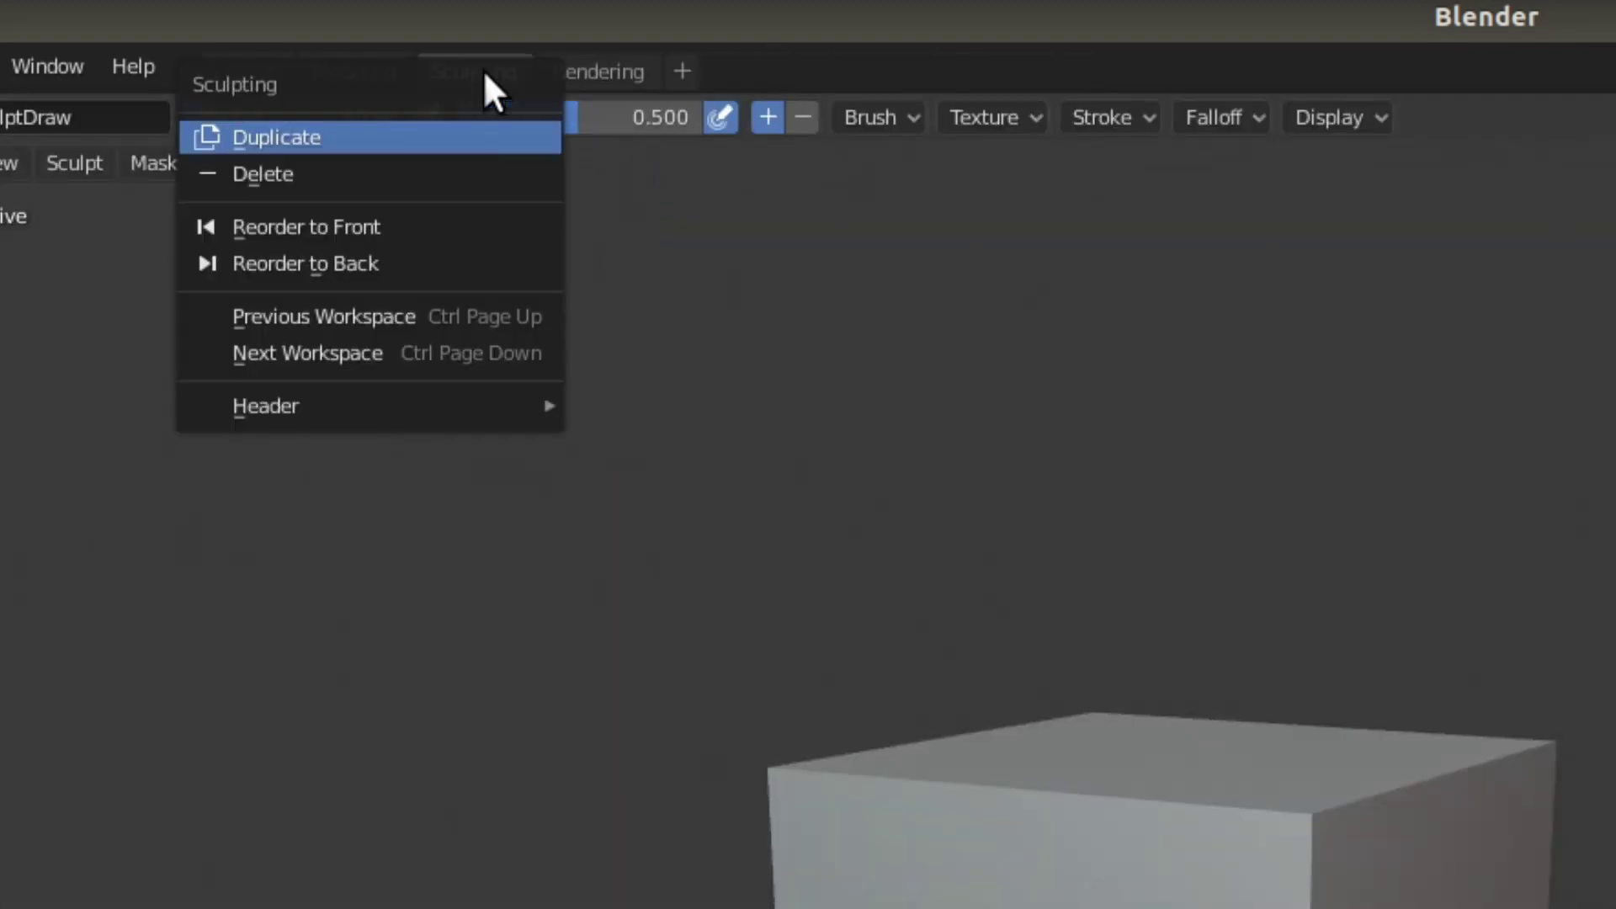
click(475, 174)
right_click(240, 71)
click(214, 172)
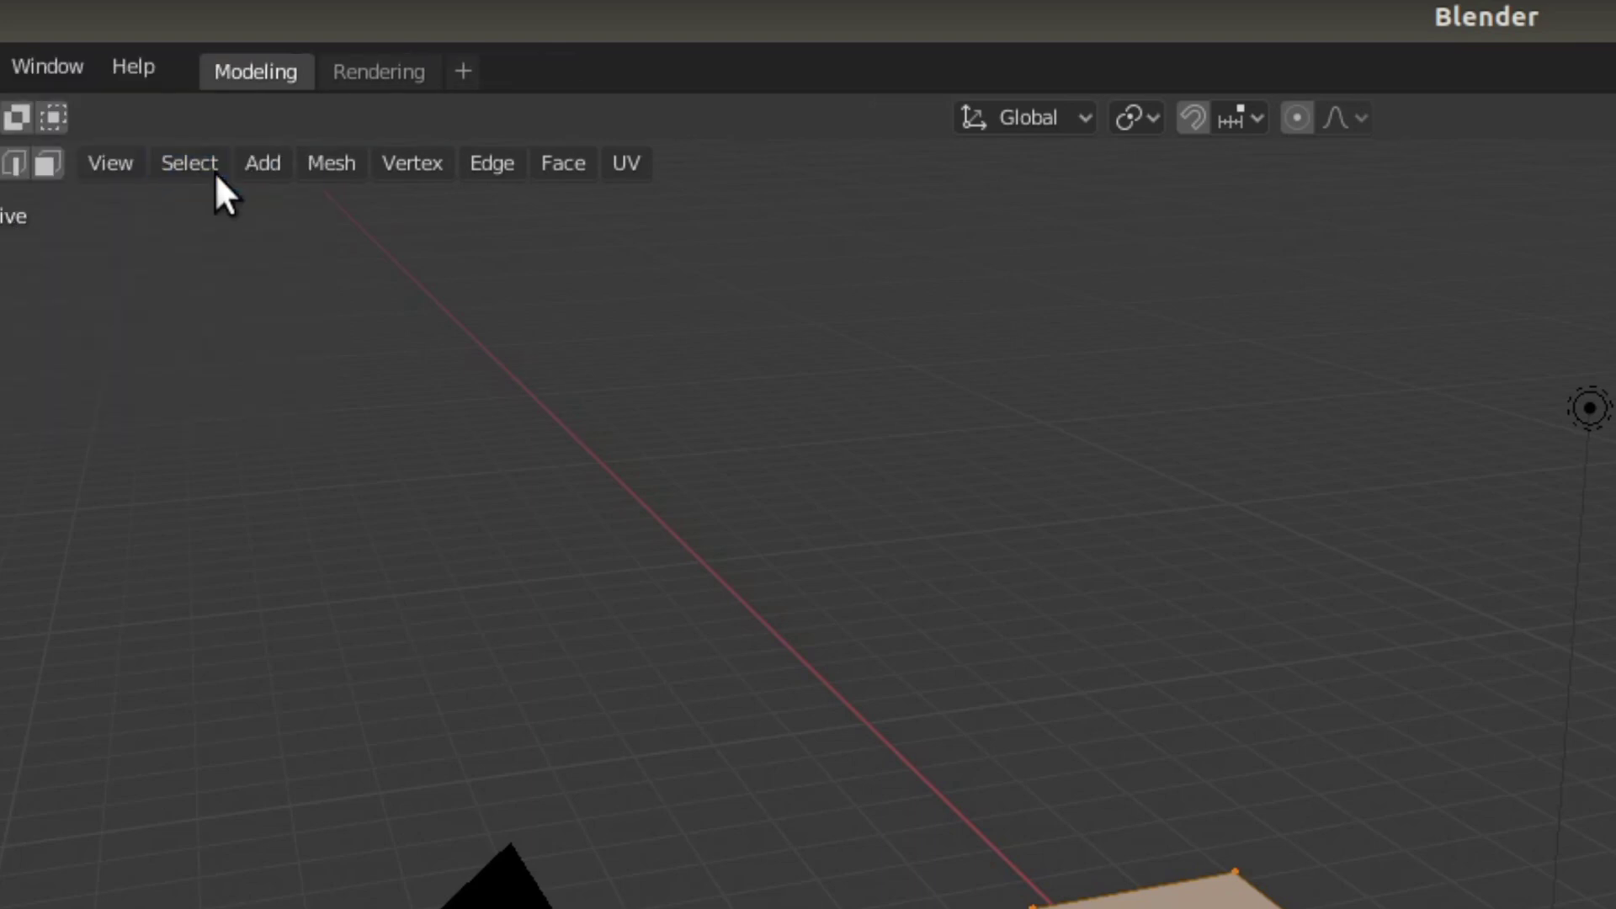
right_click(233, 65)
click(223, 169)
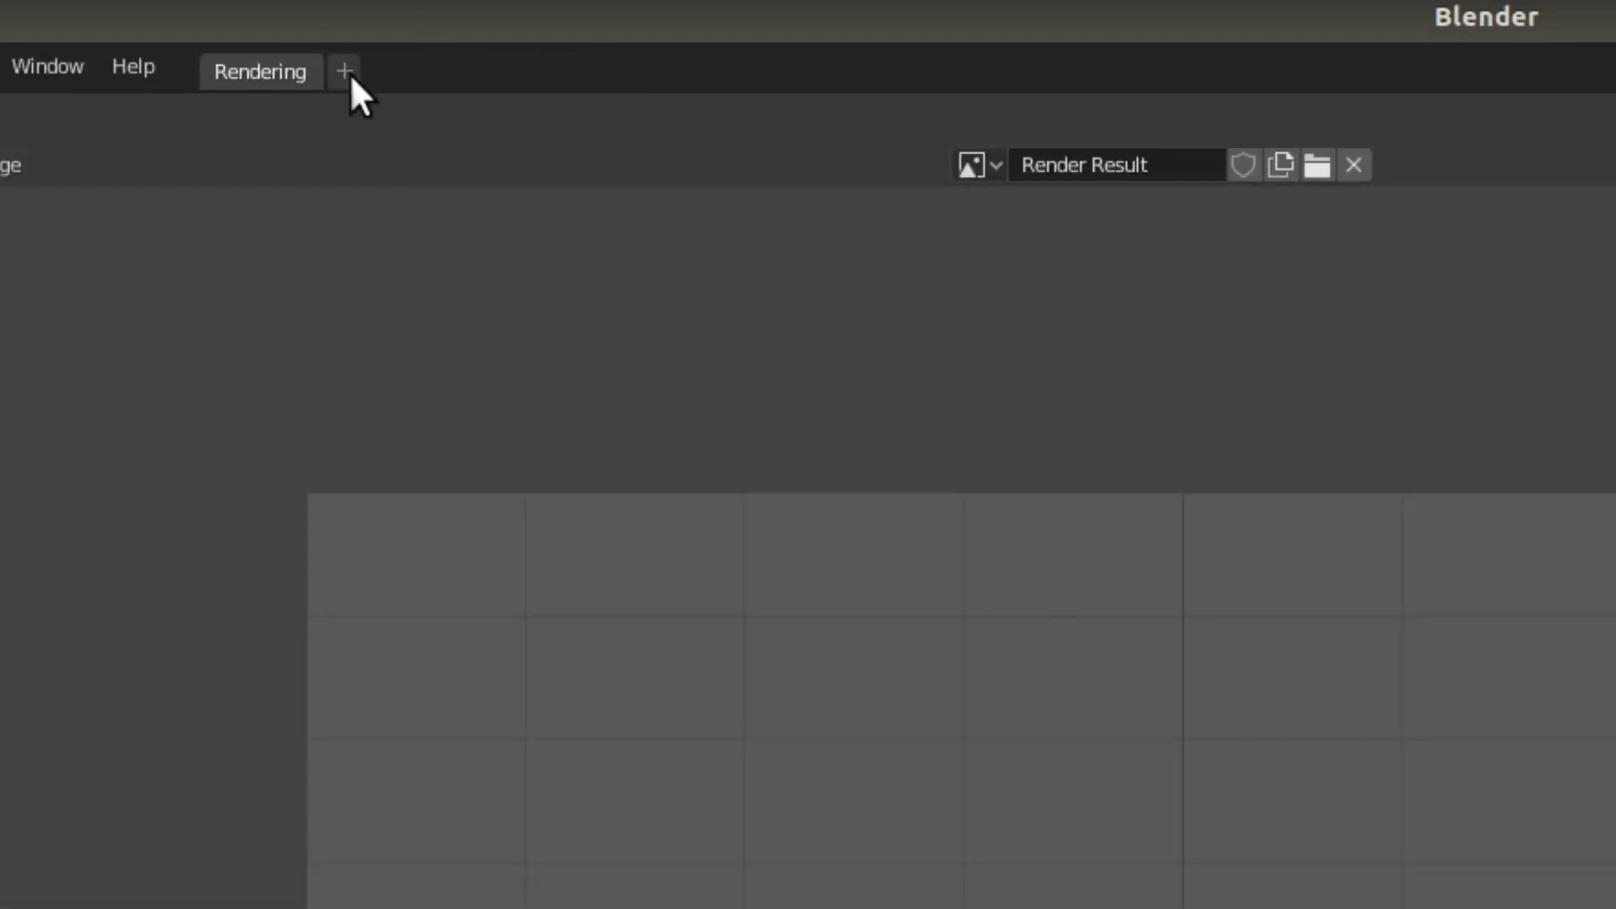
Add a Video Editing workspace from the Video Editing template set and reorder it to the front.
click(347, 72)
mouse_move(362, 284)
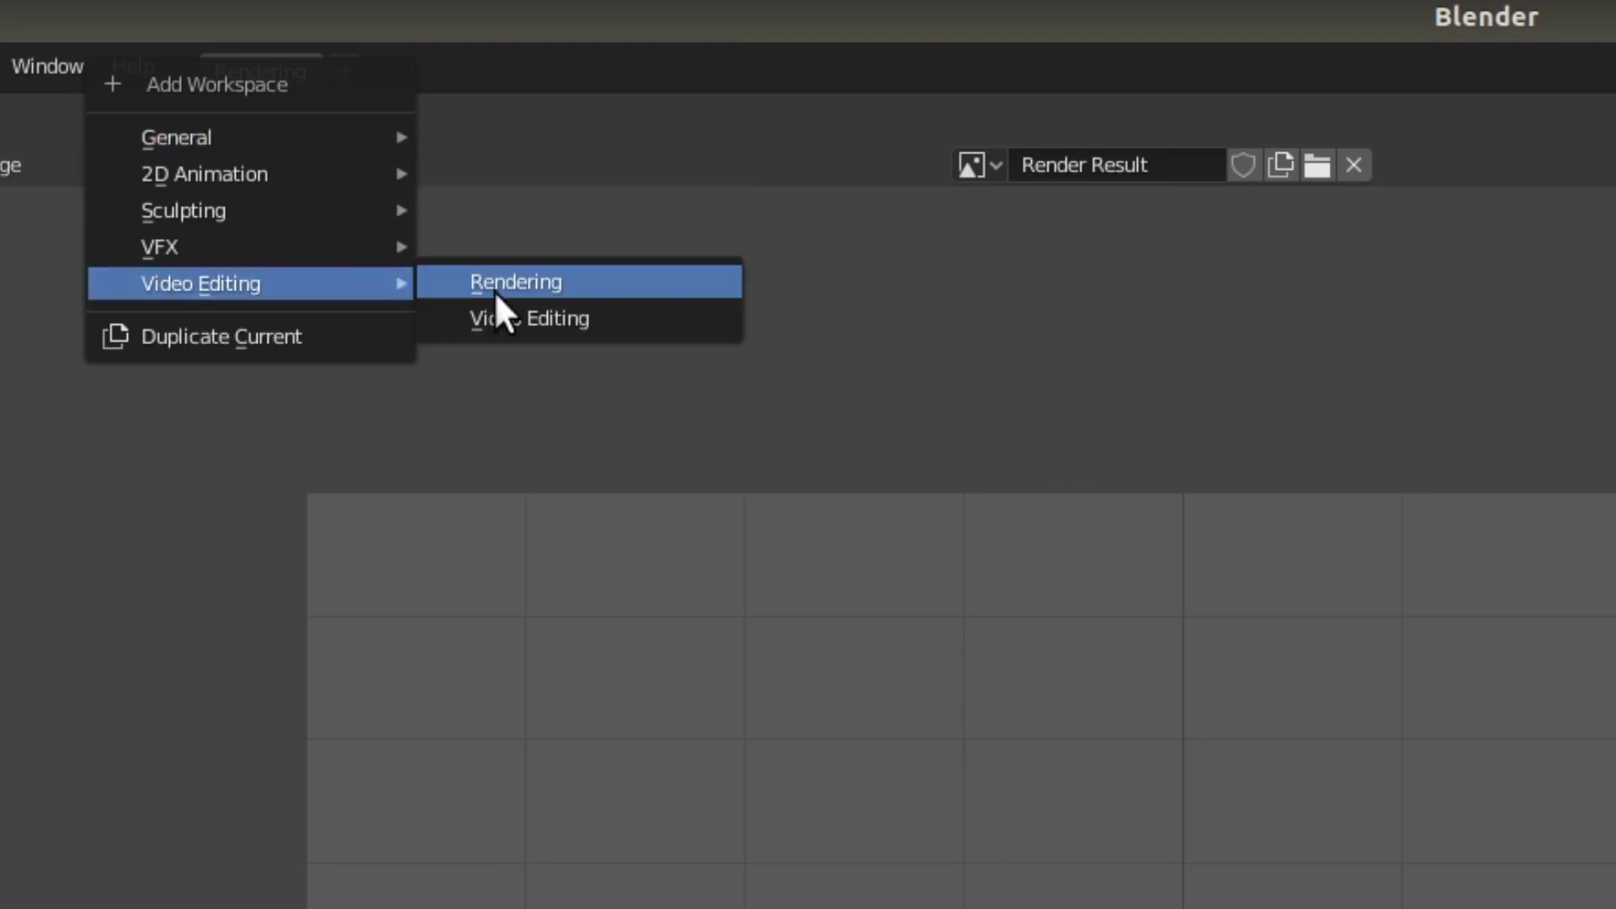
click(622, 321)
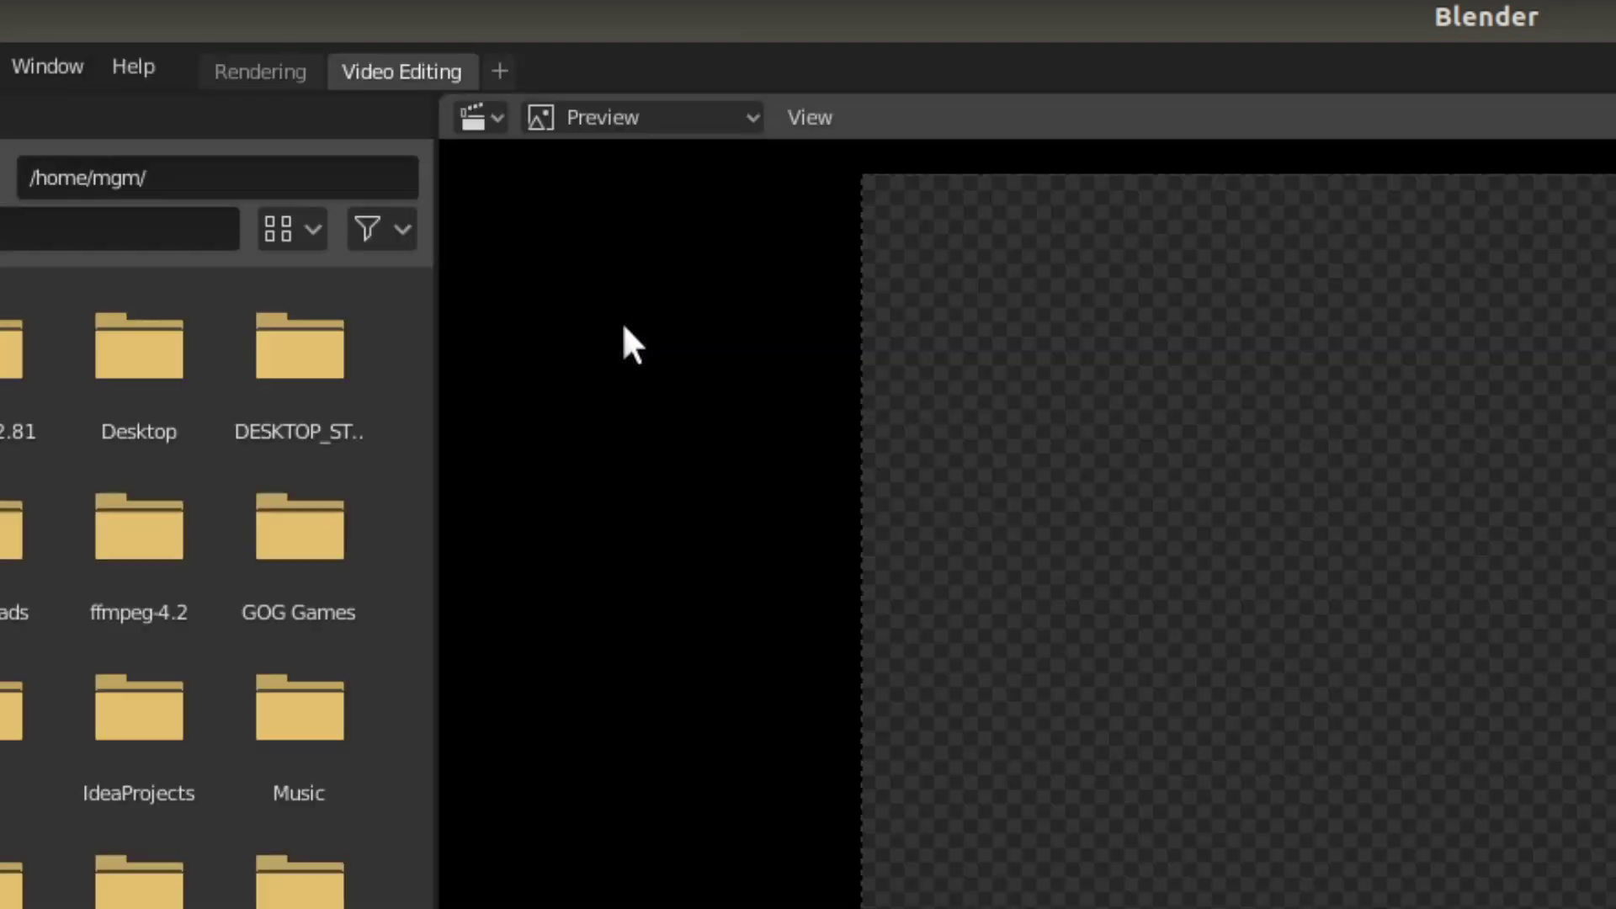
click(246, 56)
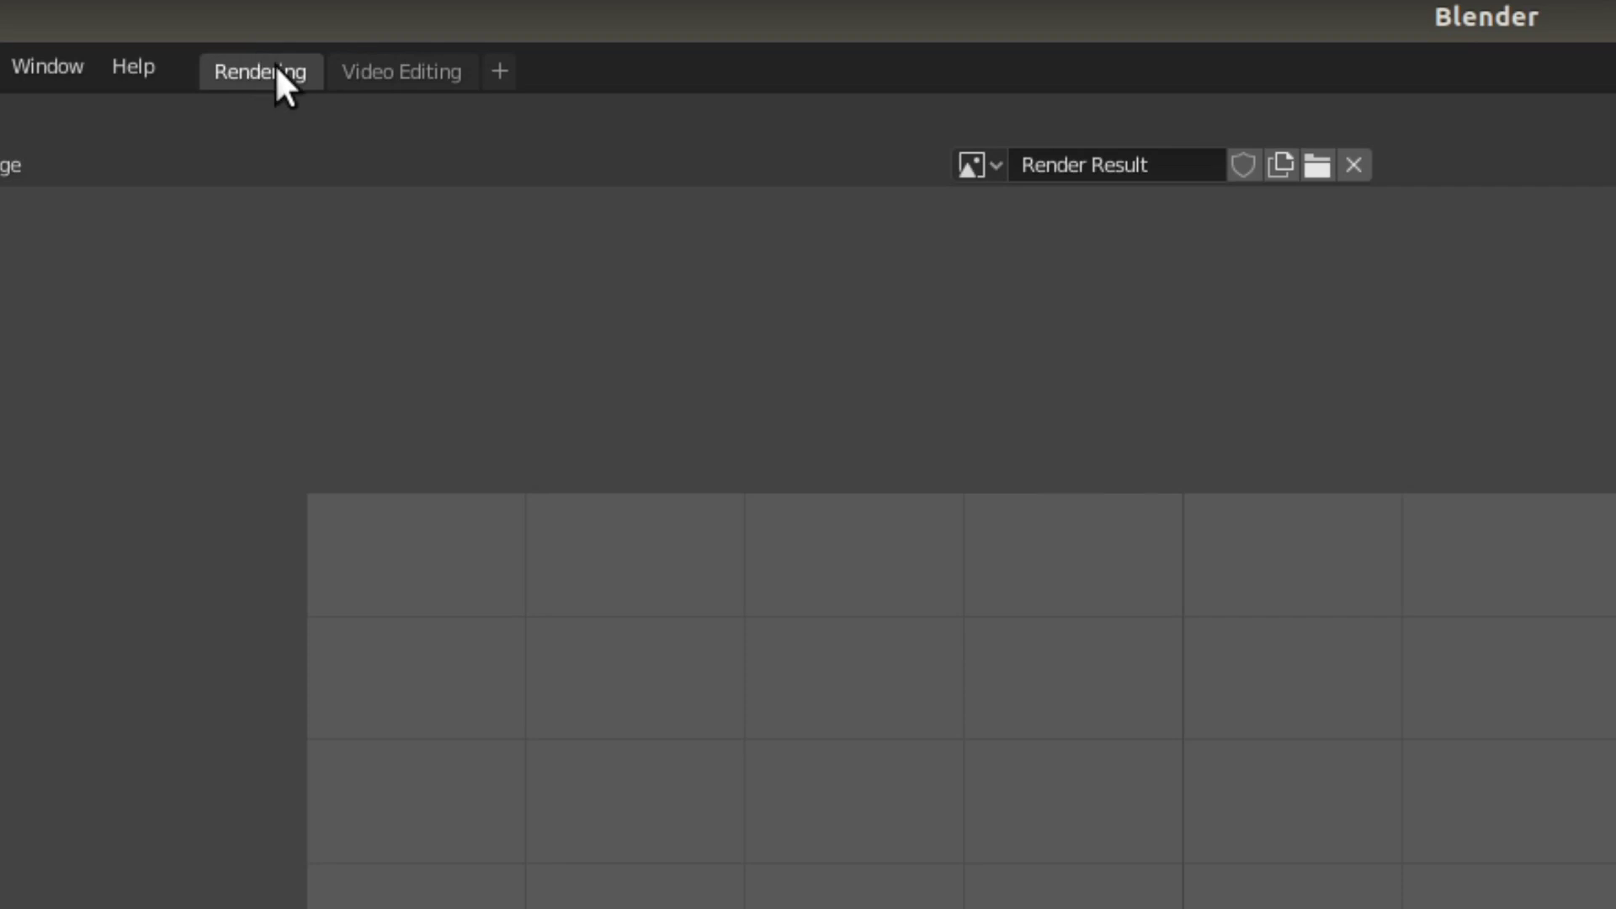
click(379, 71)
right_click(390, 69)
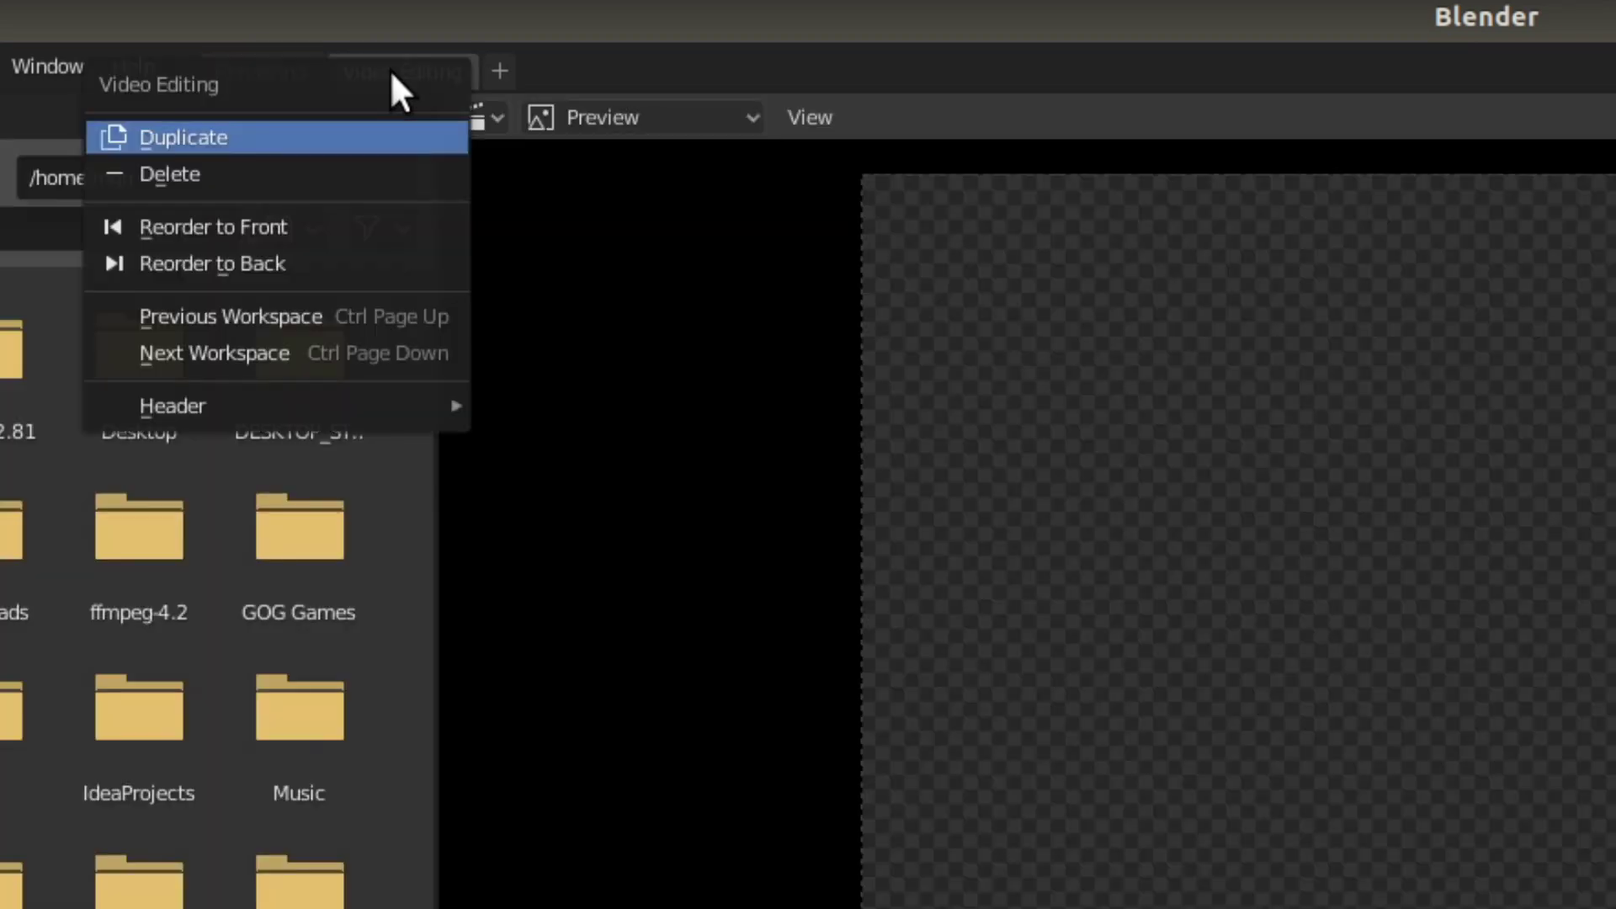
click(296, 223)
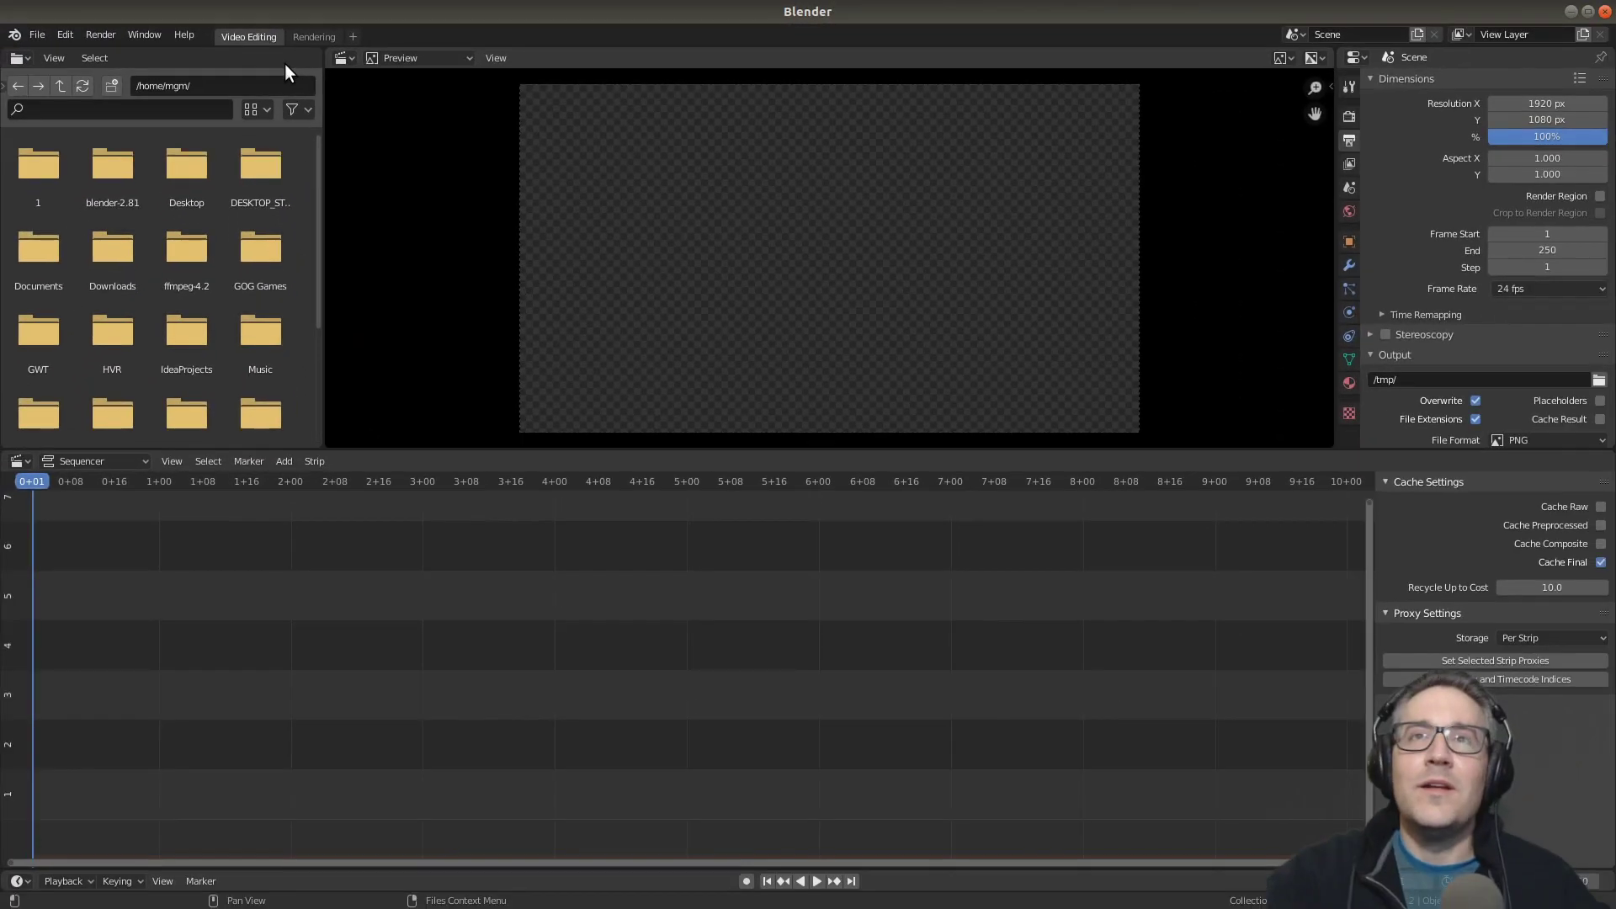
Return to the Video Editing workspace after viewing Rendering, and open the Desktop folder in its file browser.
click(300, 35)
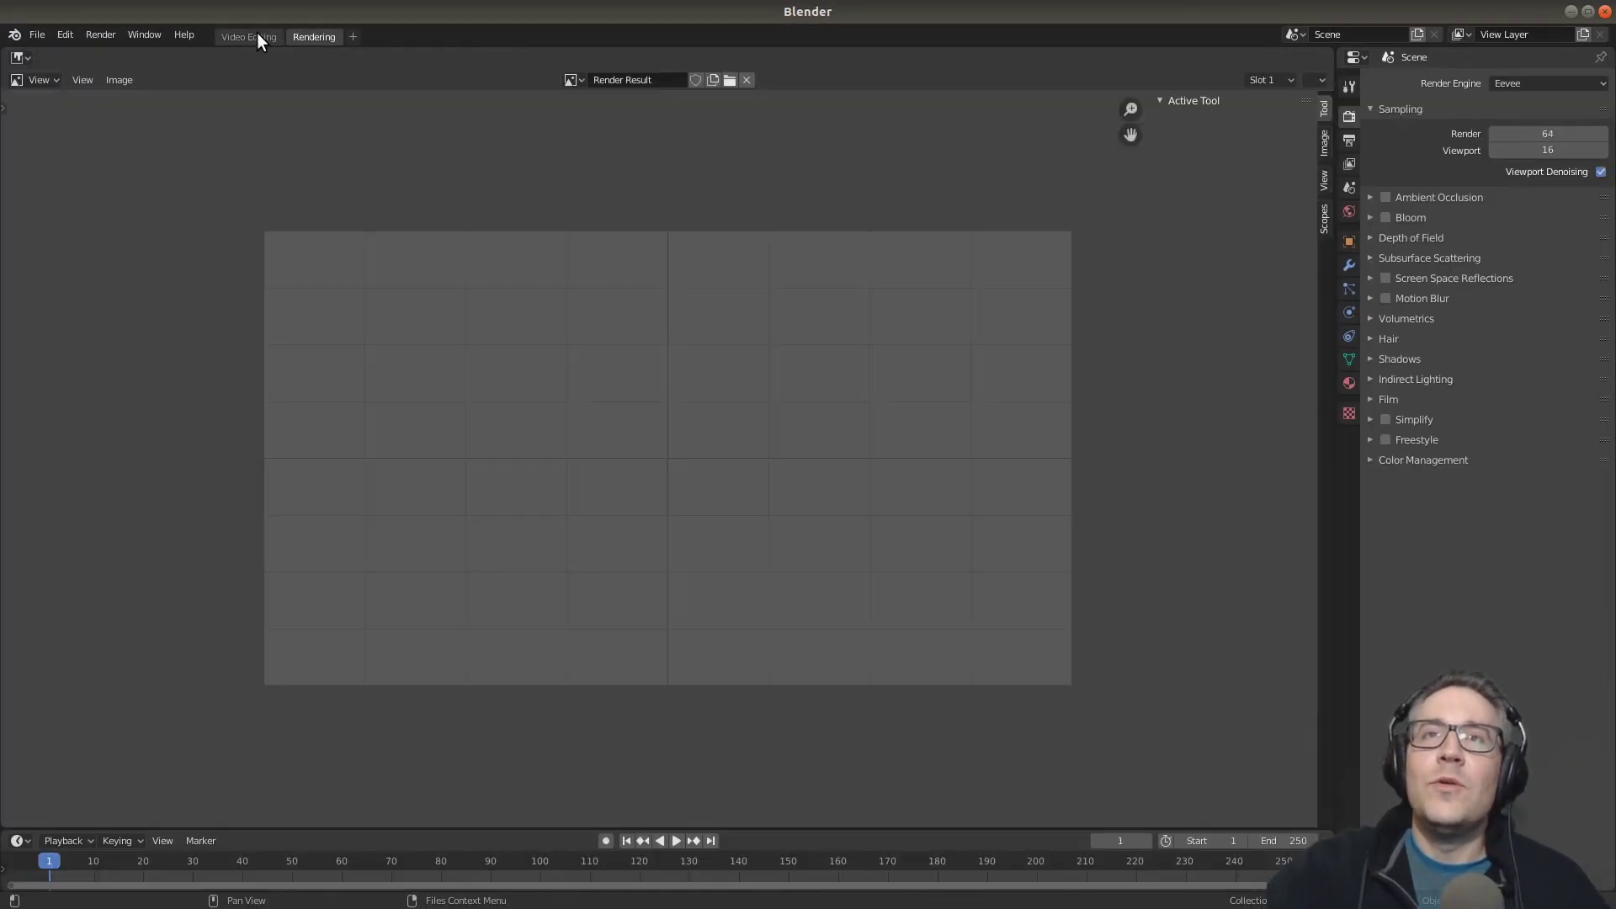
click(256, 35)
click(296, 37)
click(250, 33)
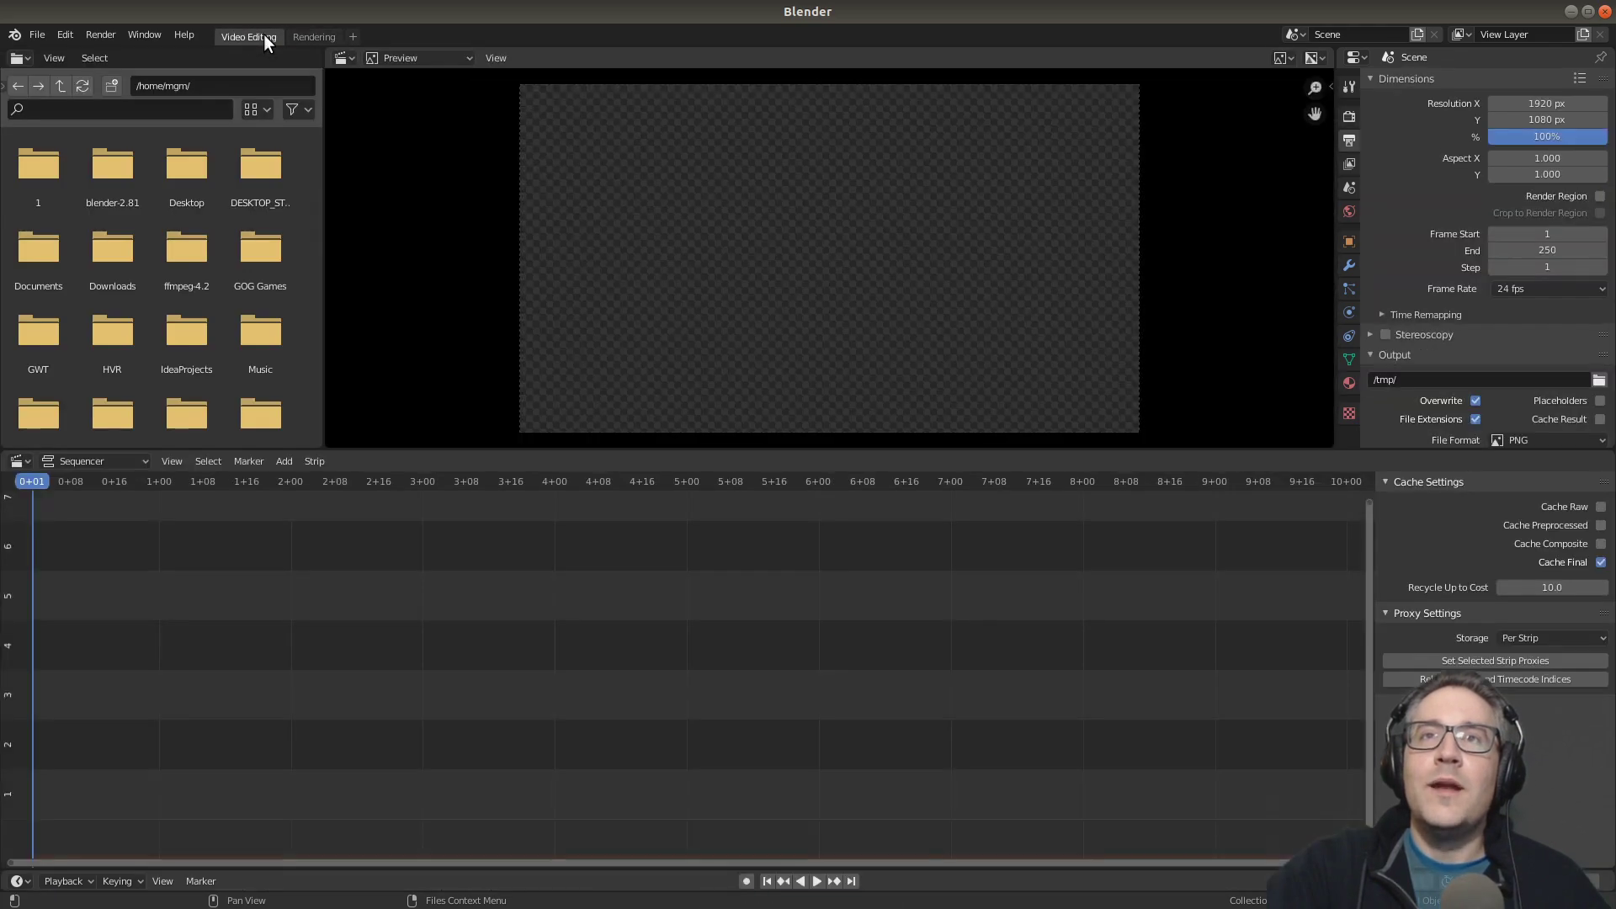
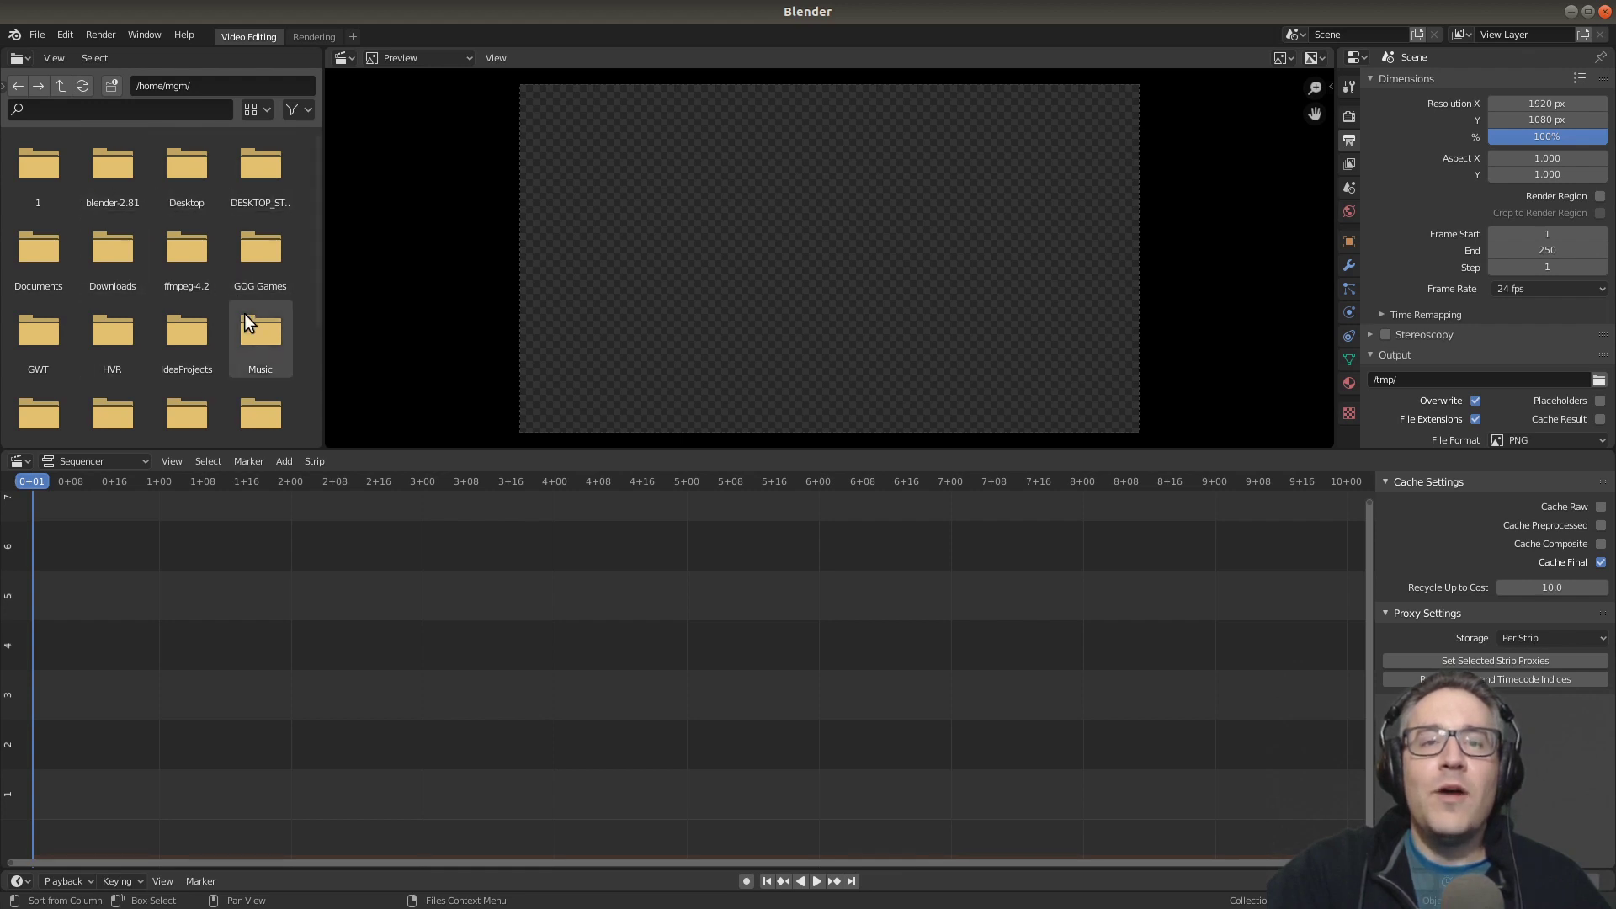
double_click(192, 169)
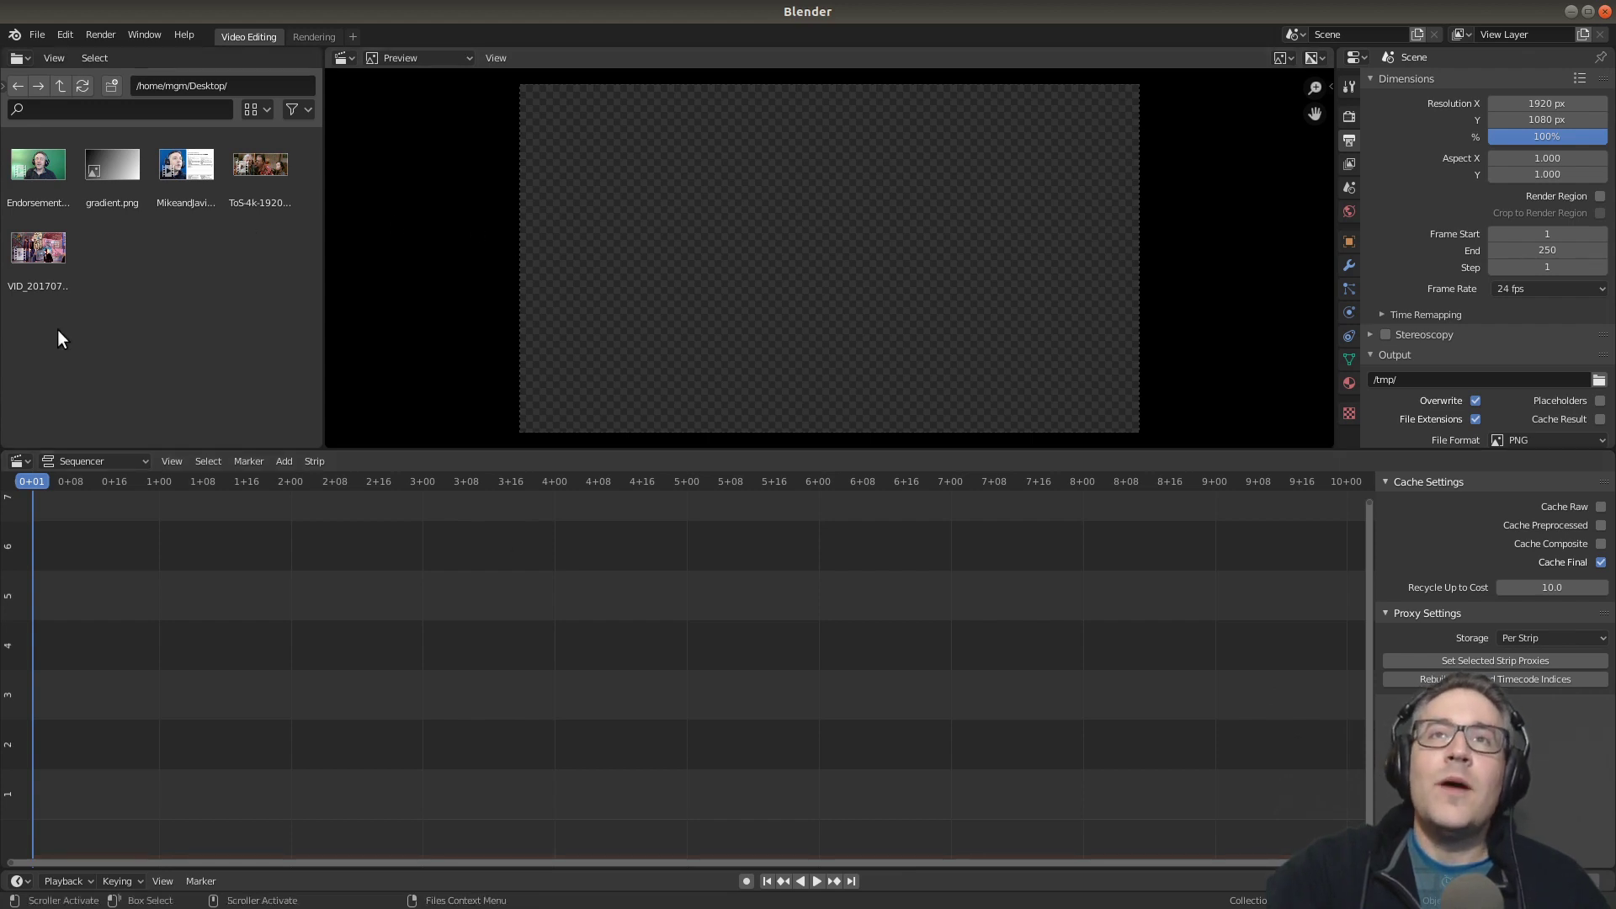
Look through the Properties editor's categories, including render, output, view layer, scene, world, object and modifier settings.
click(182, 165)
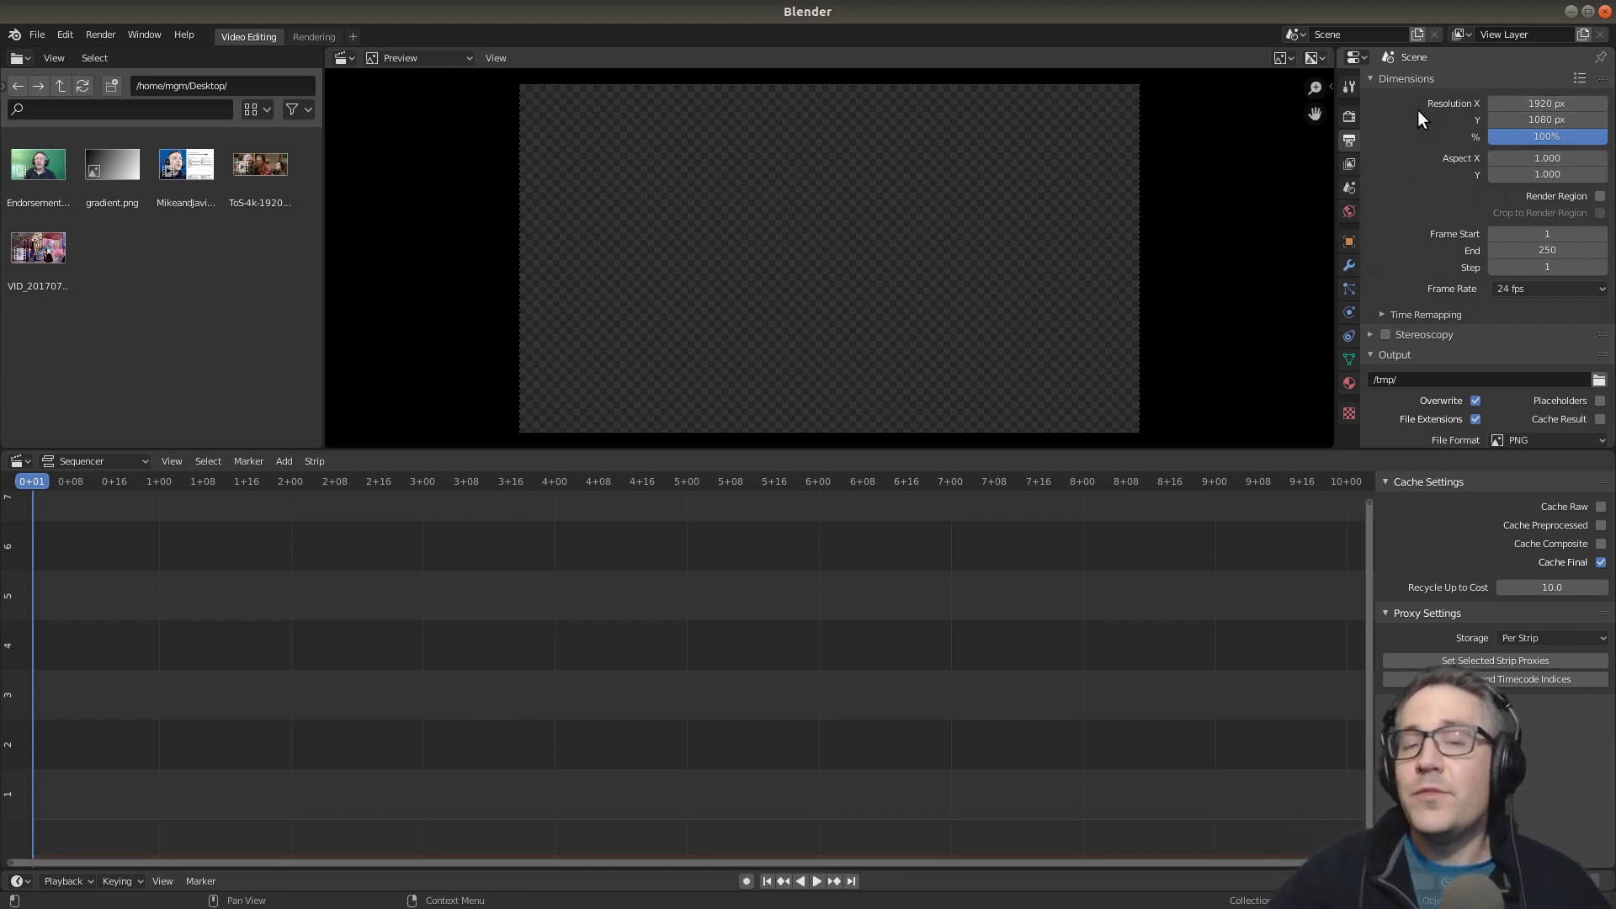
click(1349, 62)
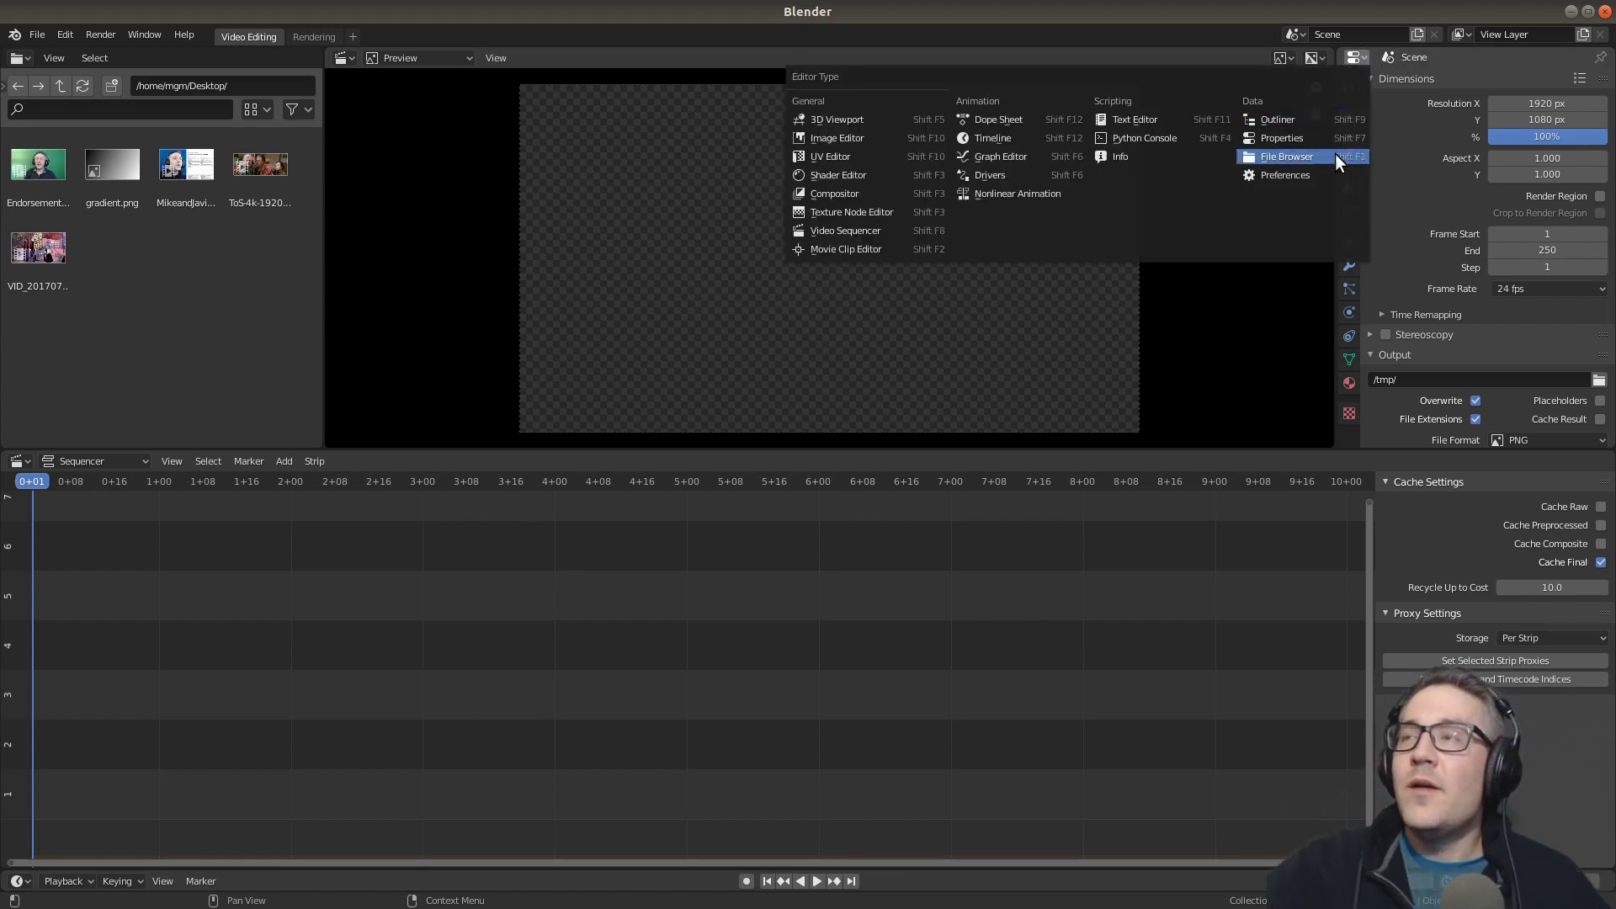
click(1271, 138)
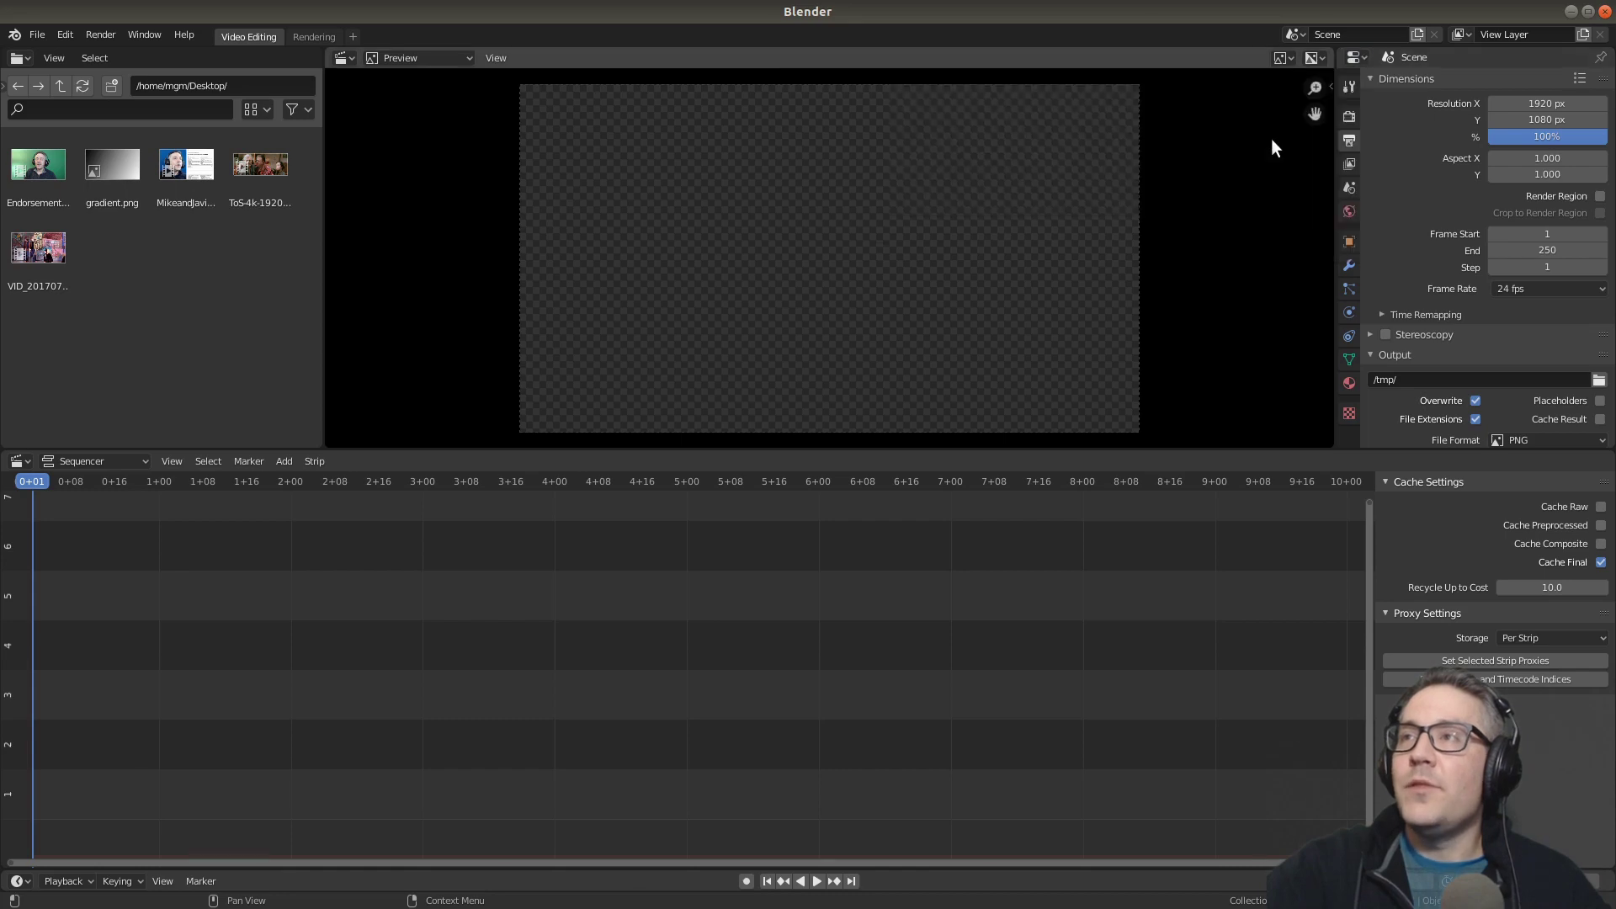
click(1348, 87)
click(1349, 116)
click(1348, 140)
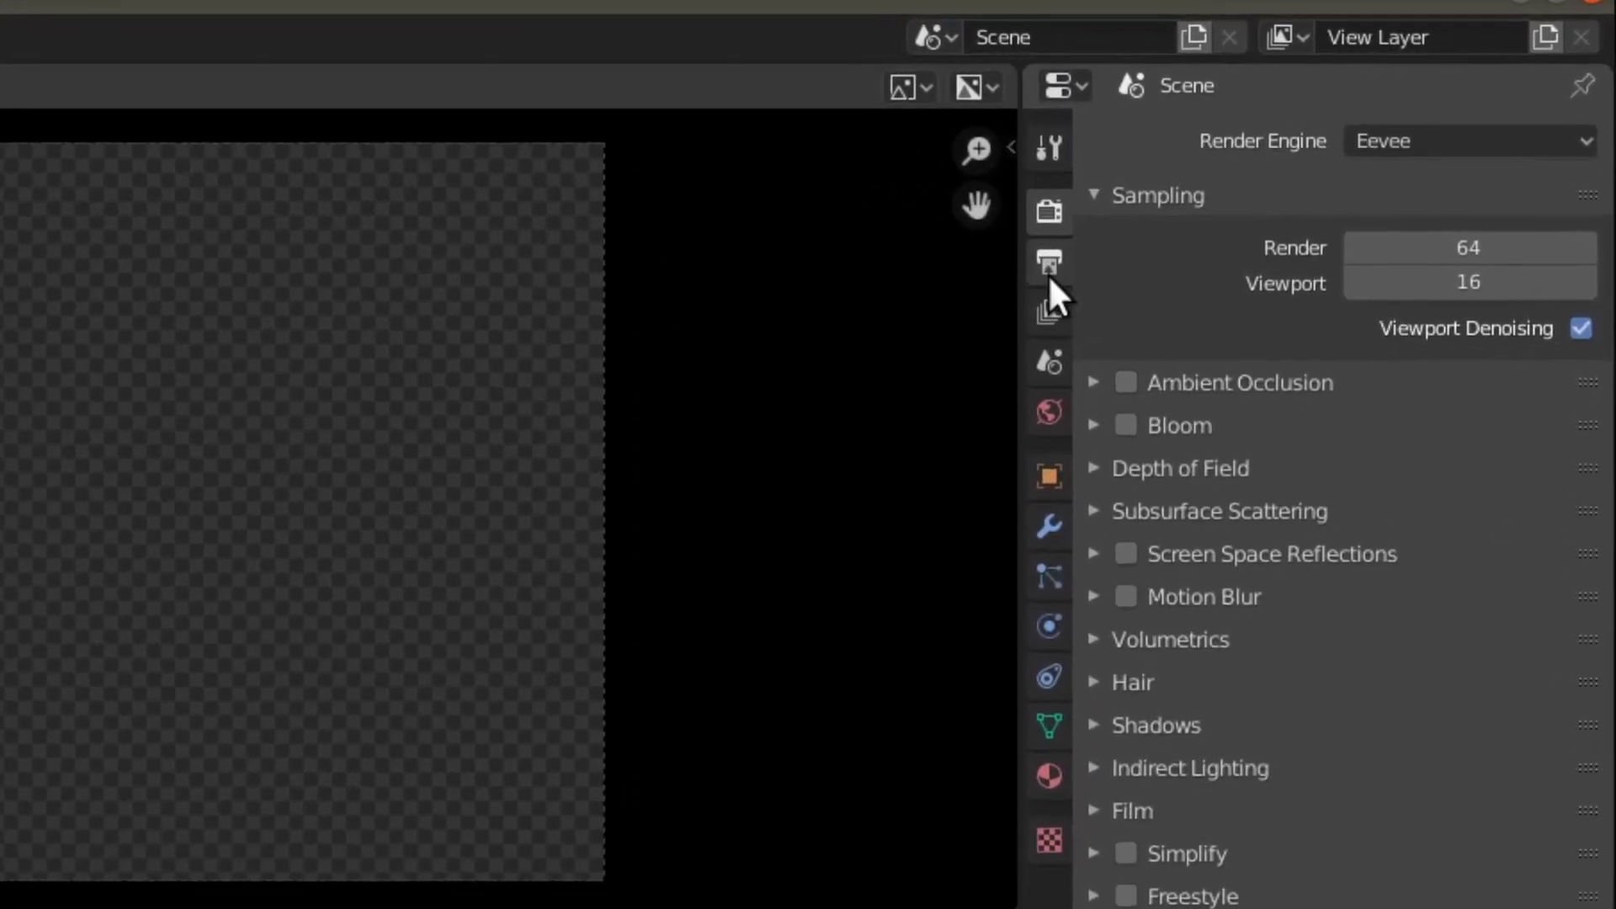
click(1045, 313)
click(1045, 365)
click(1045, 416)
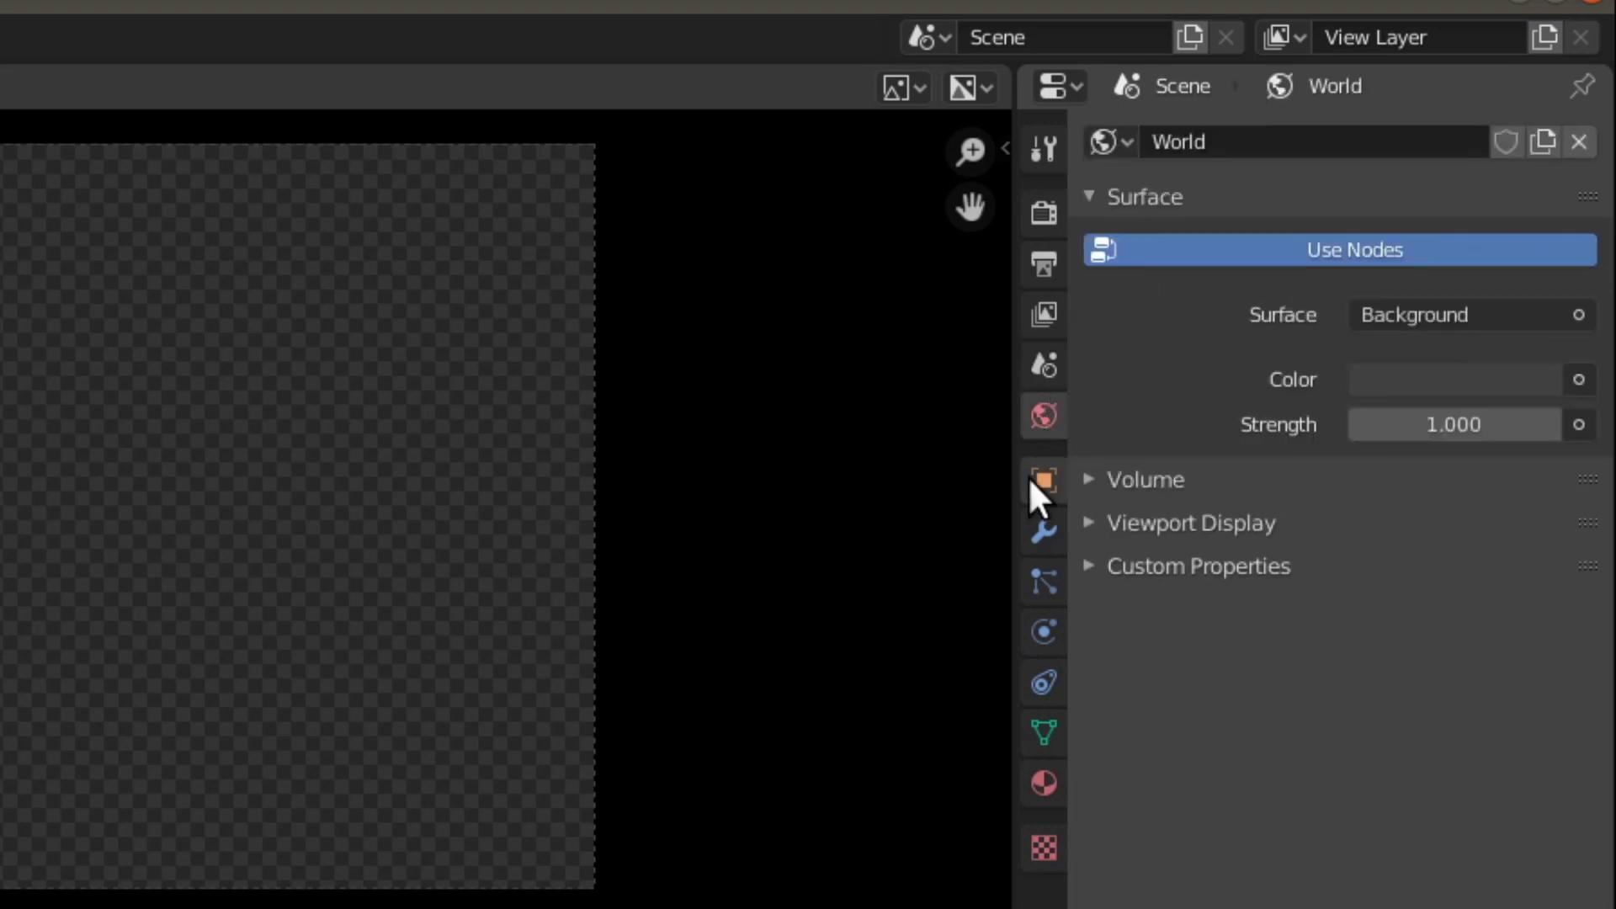
click(1042, 480)
click(1054, 520)
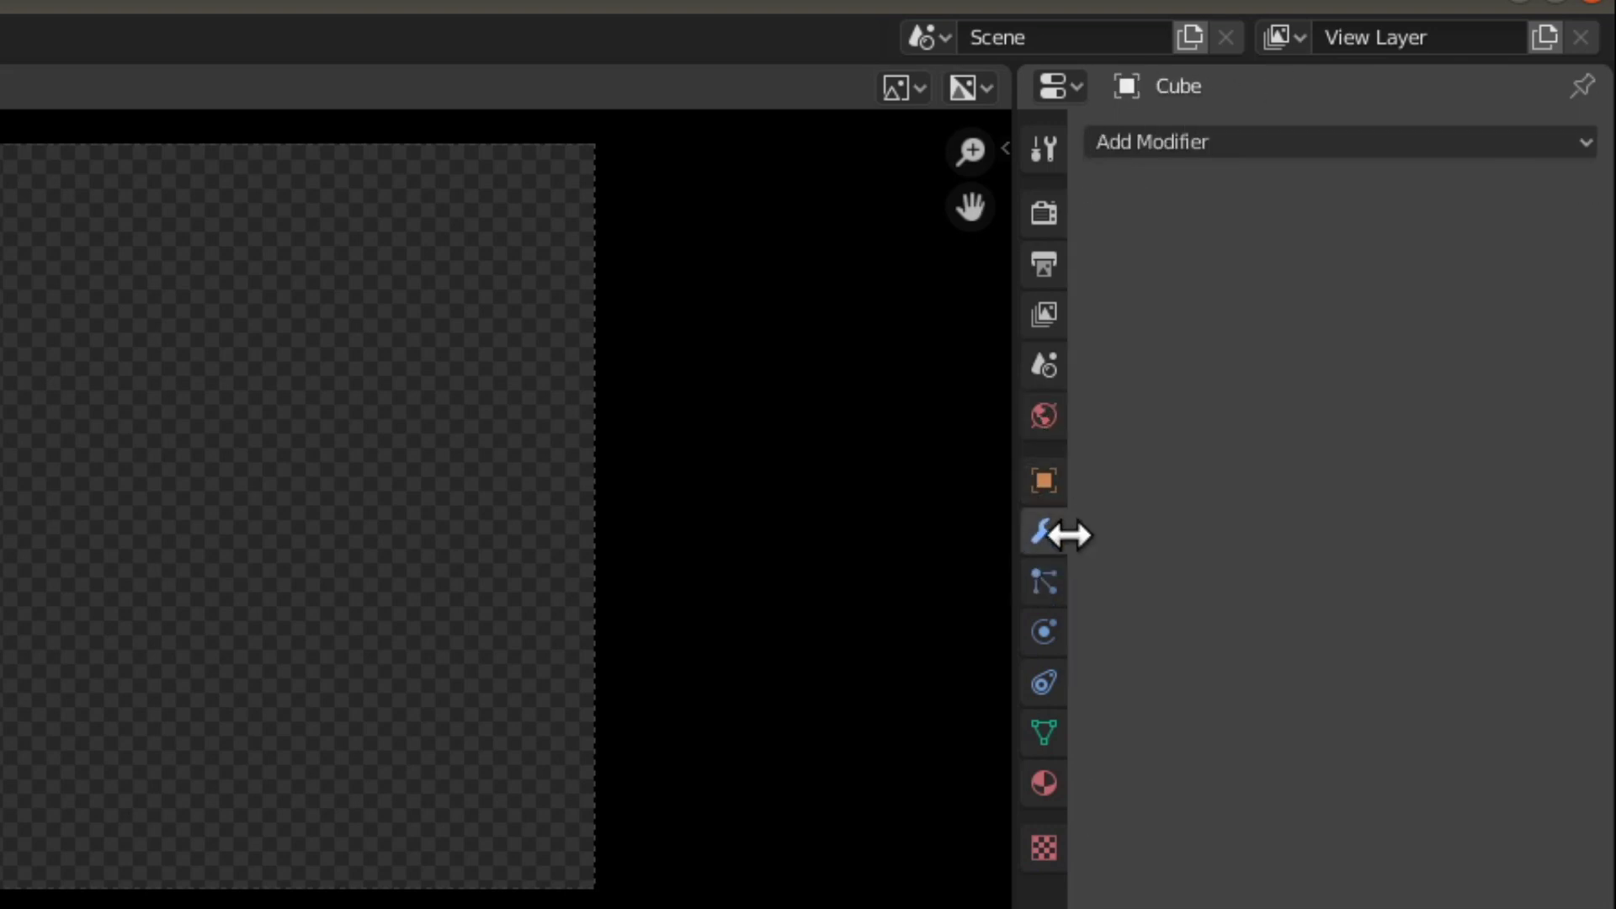
Set the View Transform to Standard in the scene's Color Management render settings.
click(1044, 214)
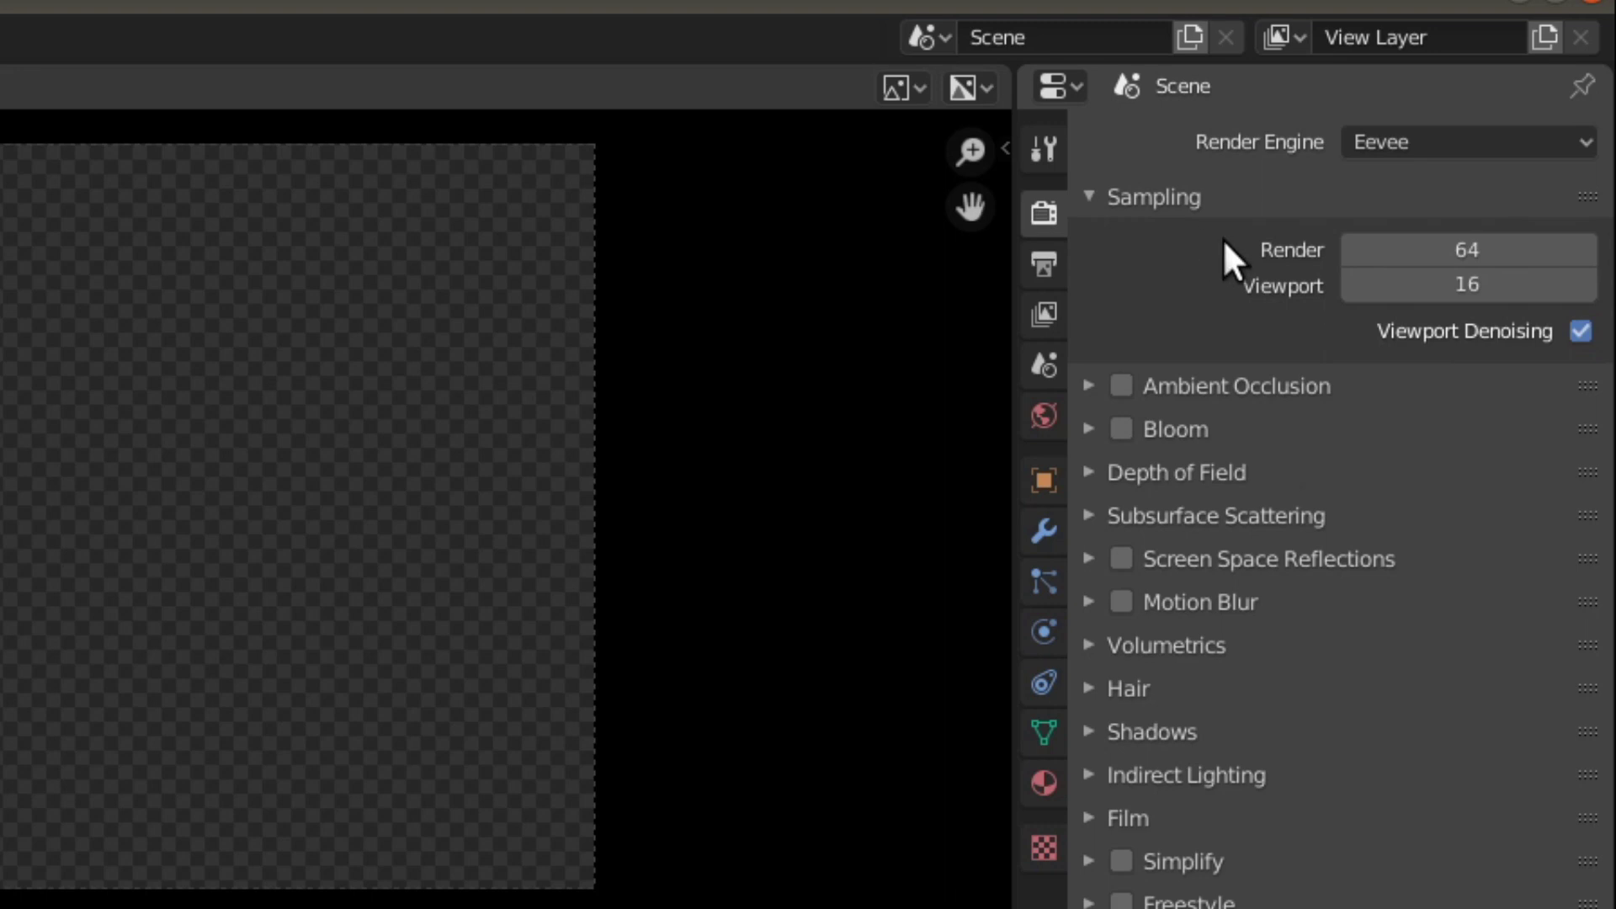
scroll(1232, 292, down, 1)
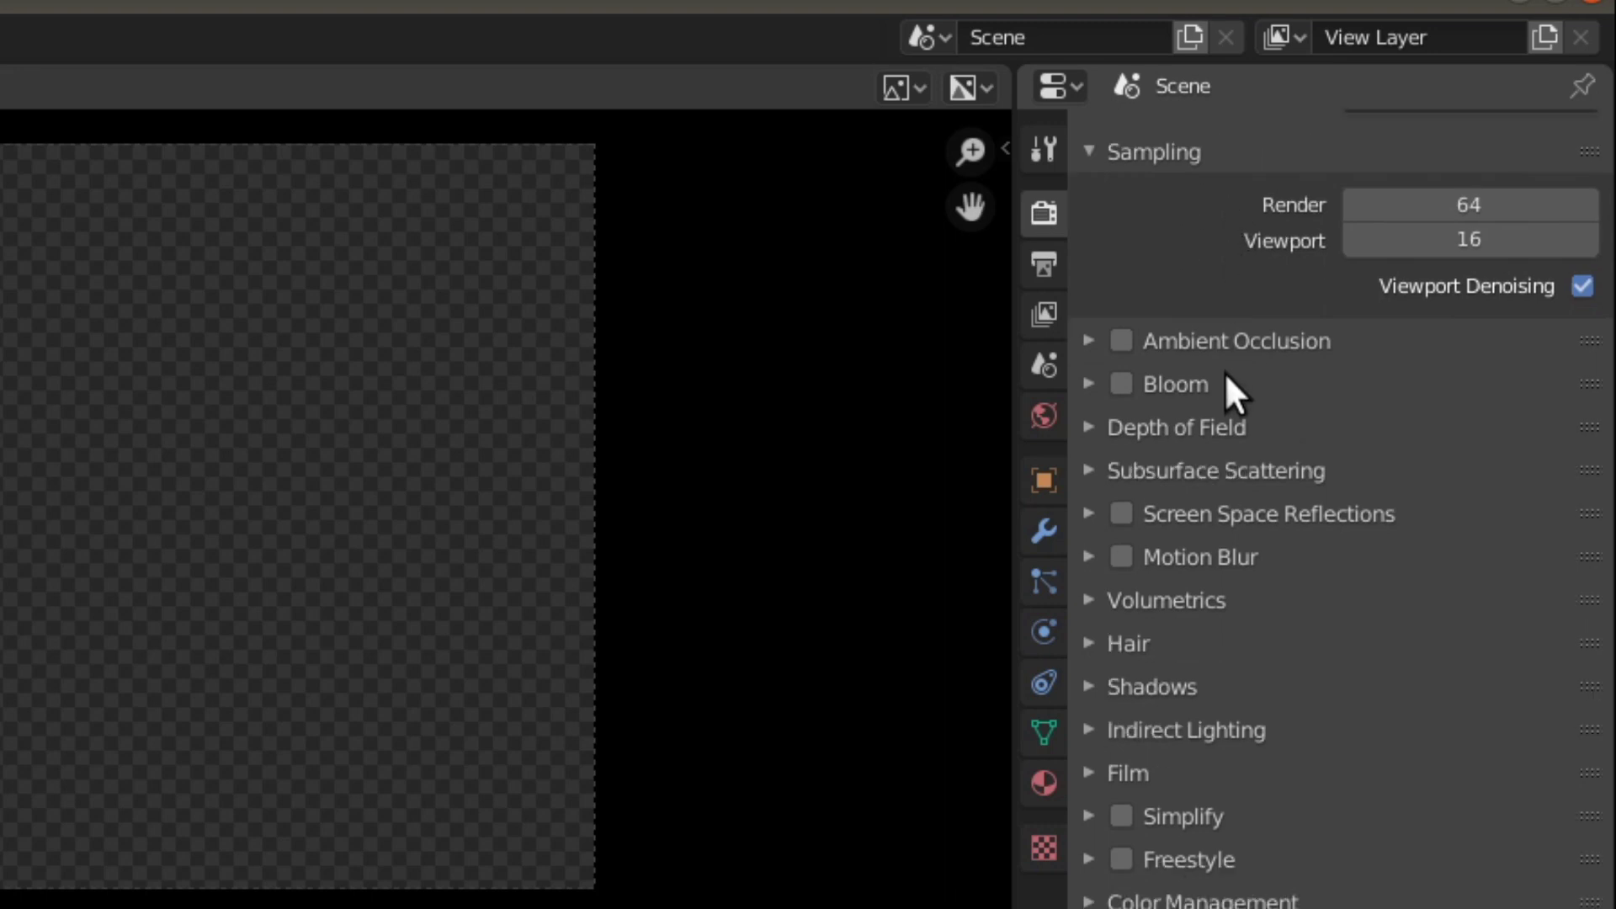
click(1088, 900)
scroll(1233, 796, down, 7)
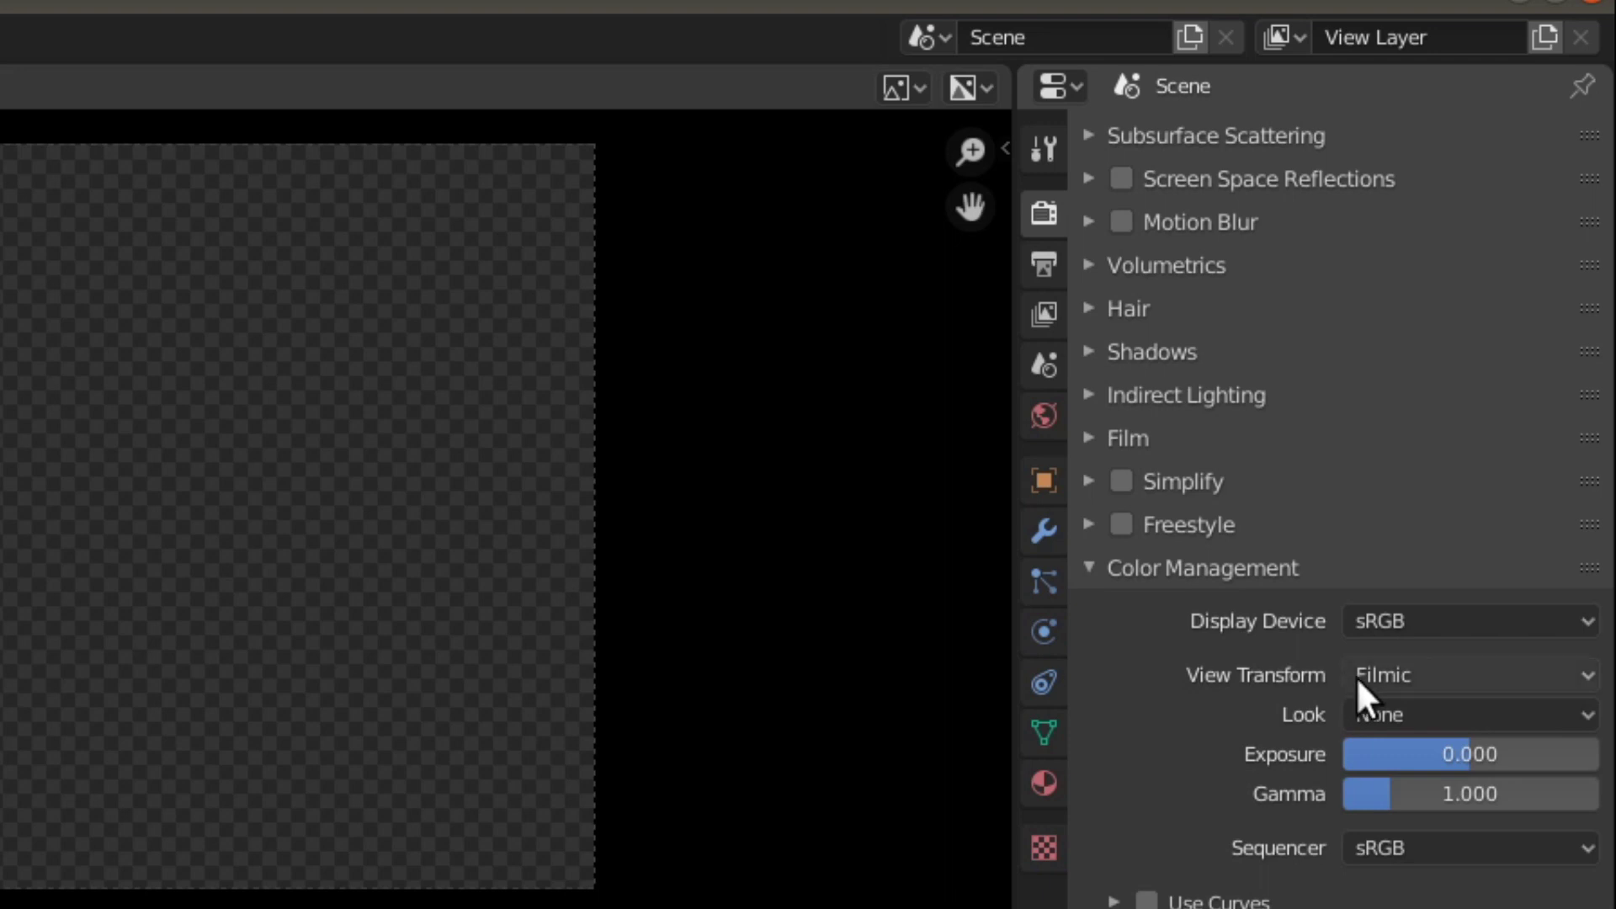
click(1465, 665)
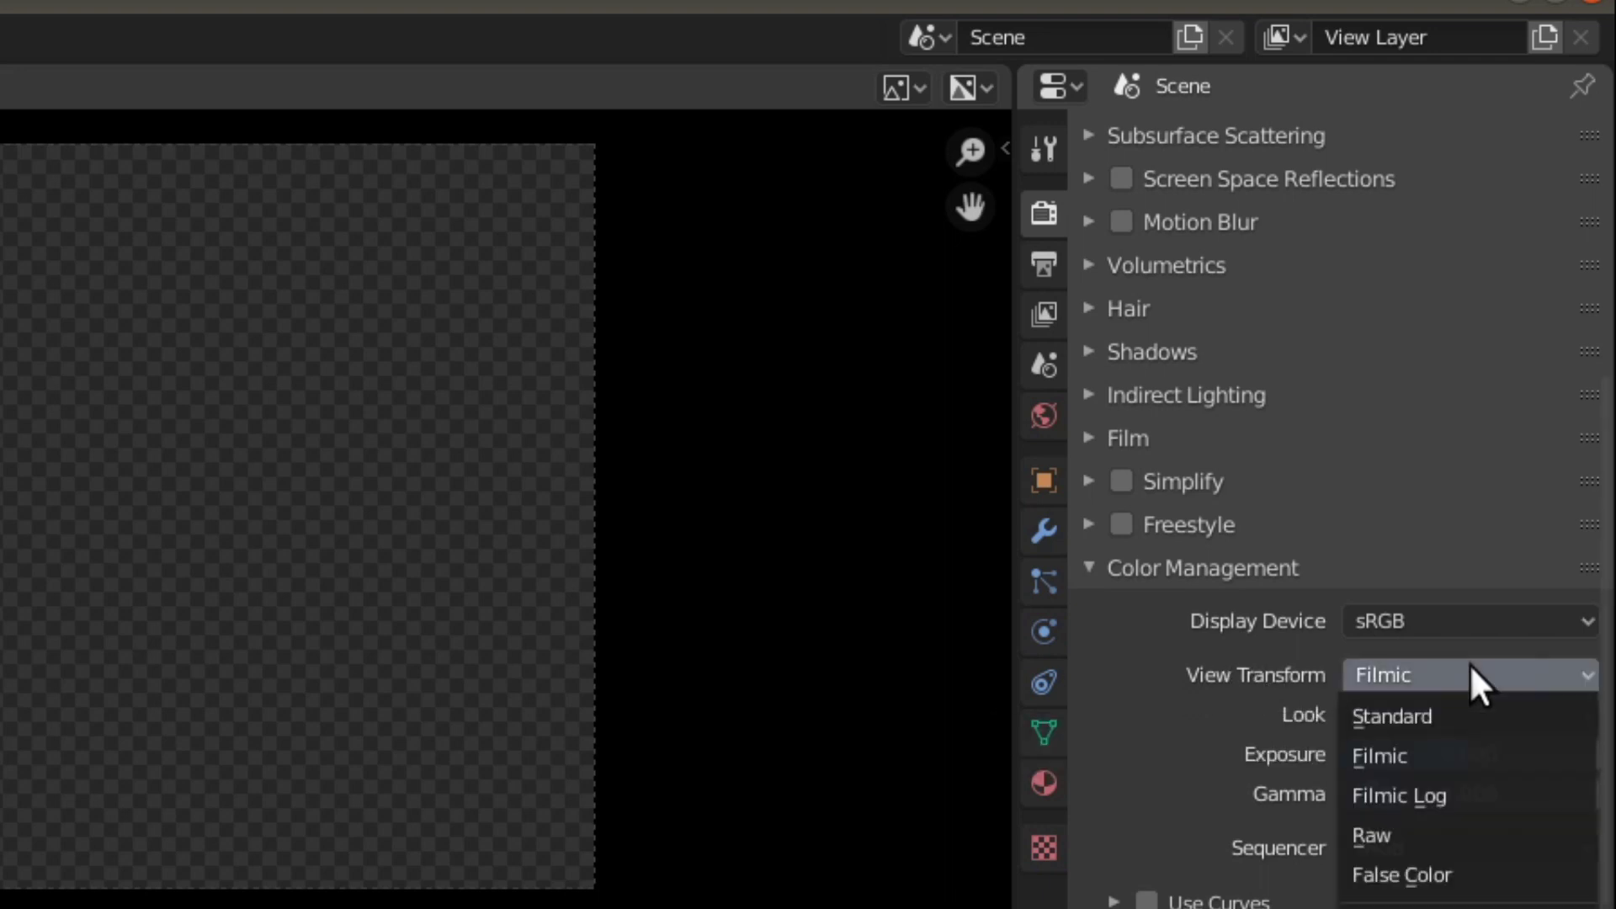
click(1432, 716)
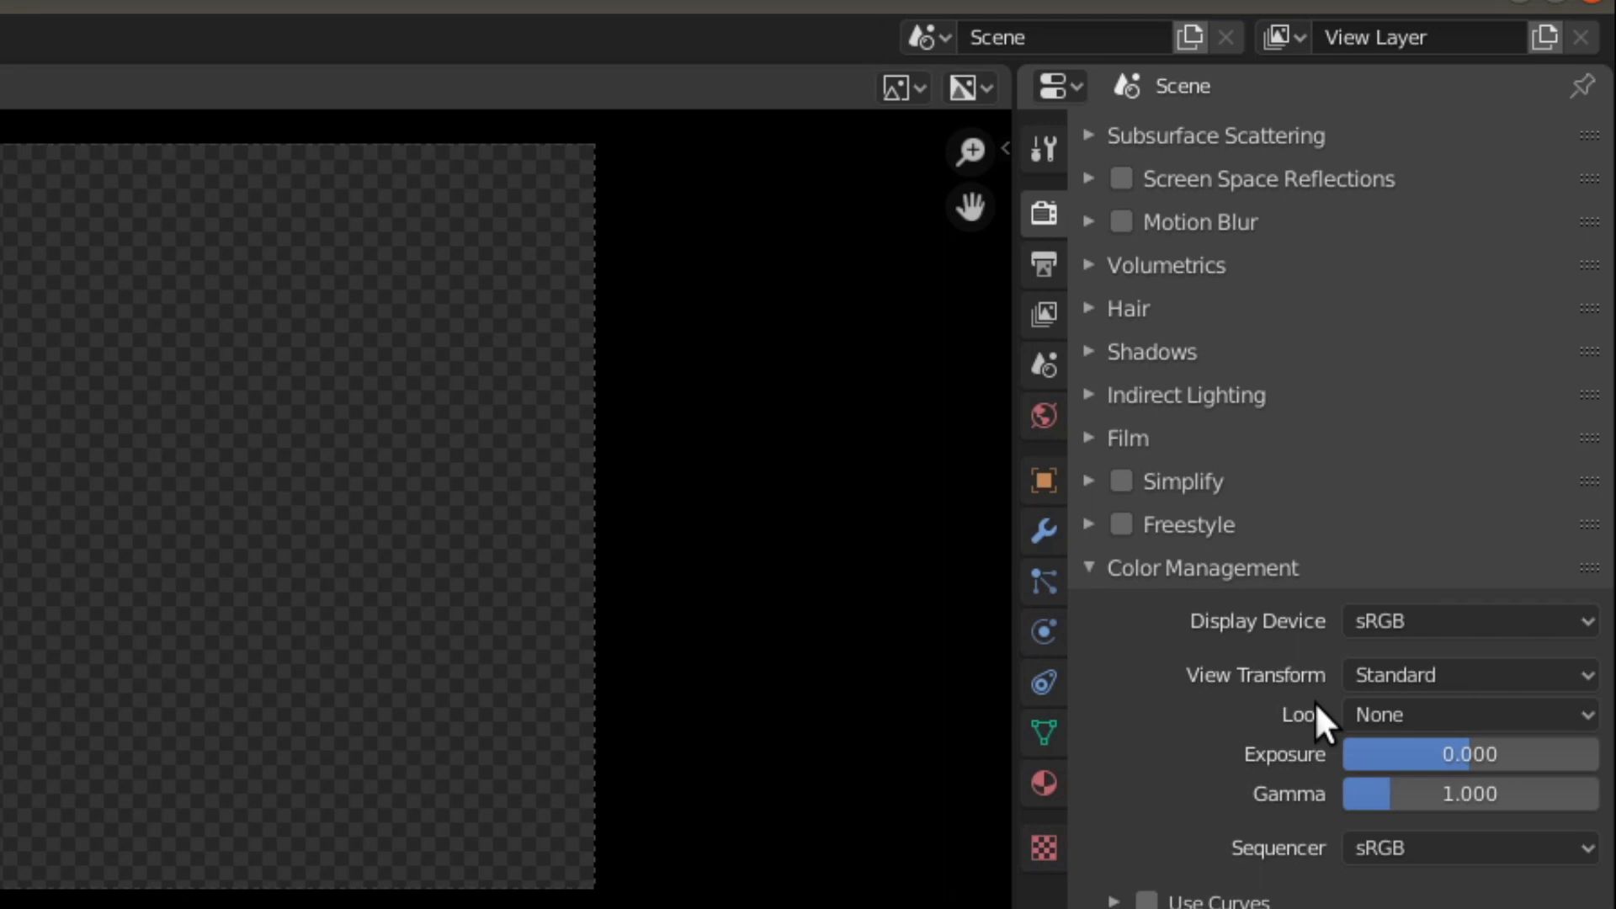
Set the scene's end frame to 1000 in the output dimensions, and check the dimension presets and frame rate choices.
click(1052, 262)
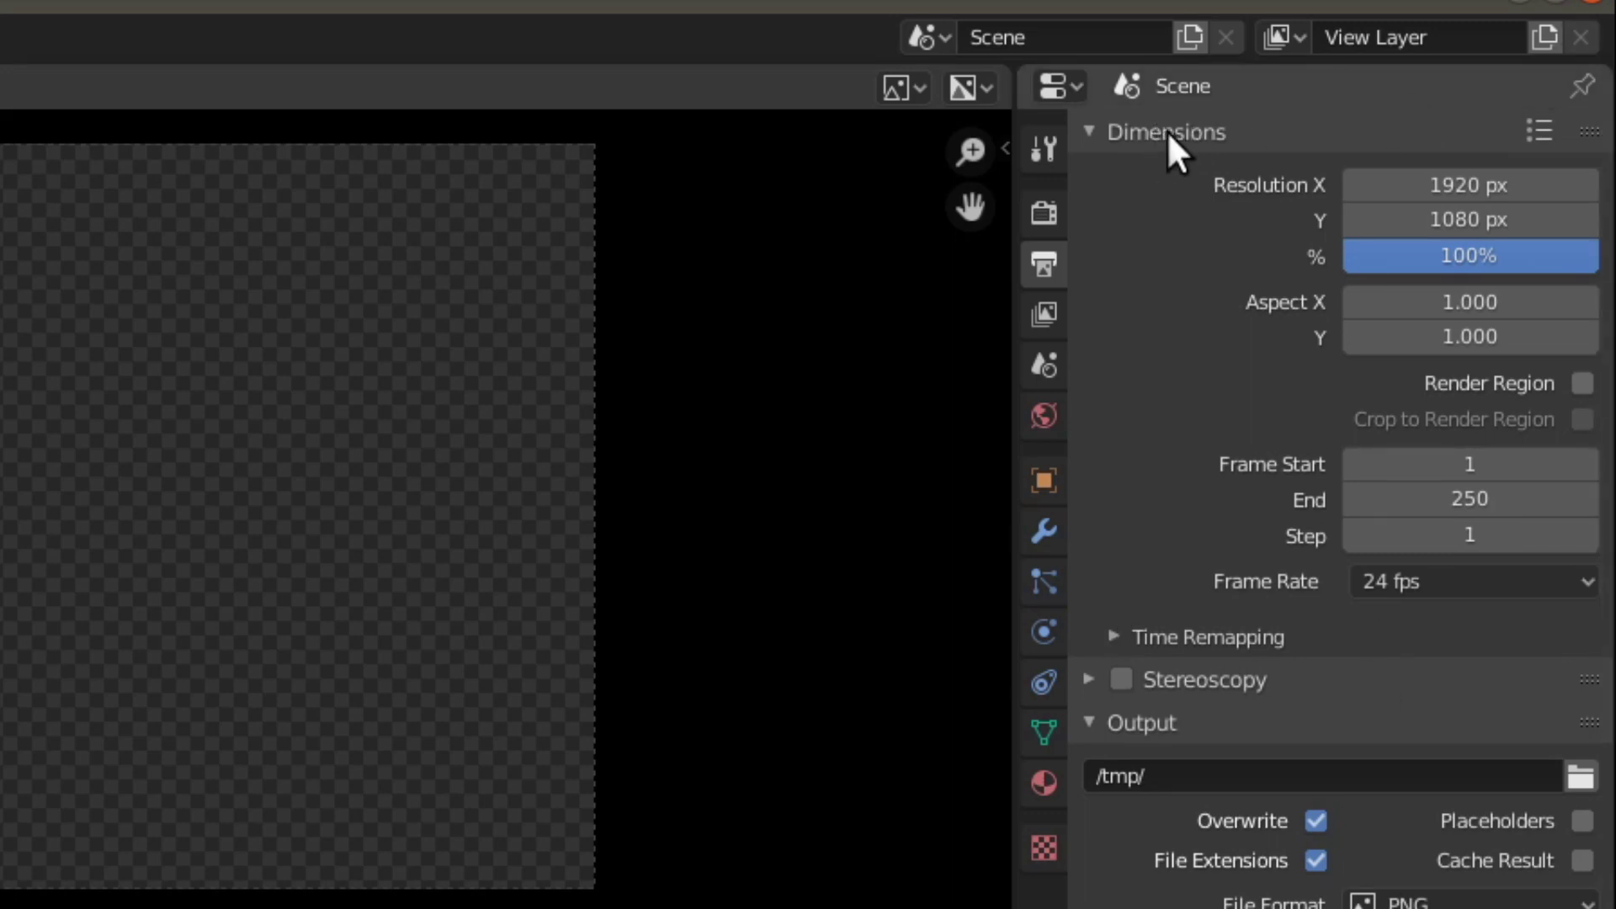
click(1545, 133)
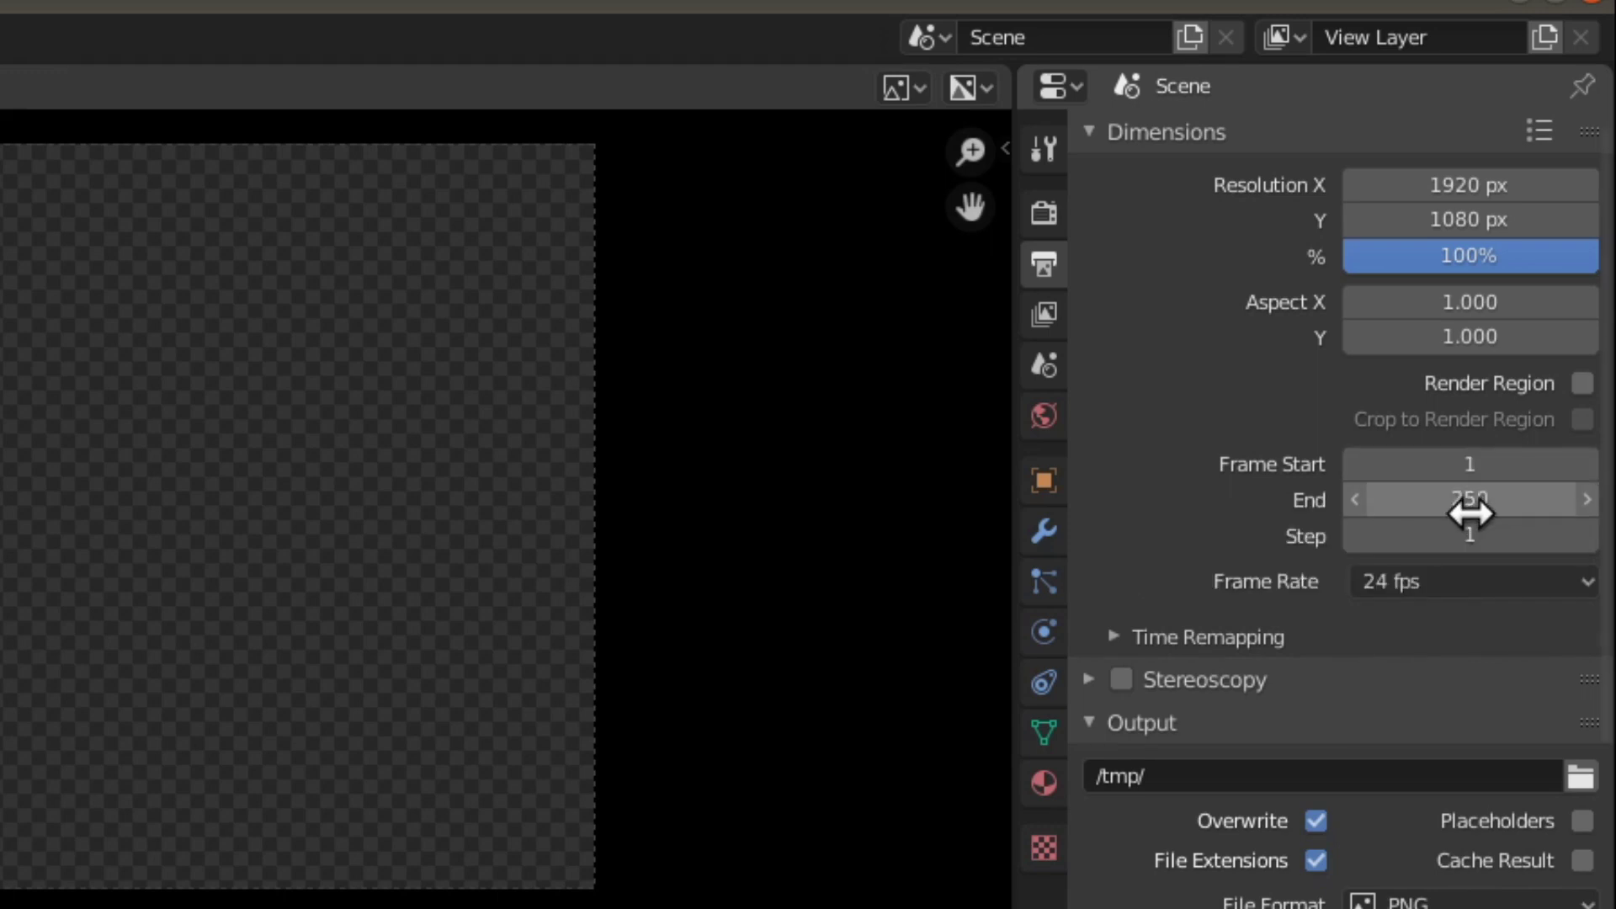
click(1472, 509)
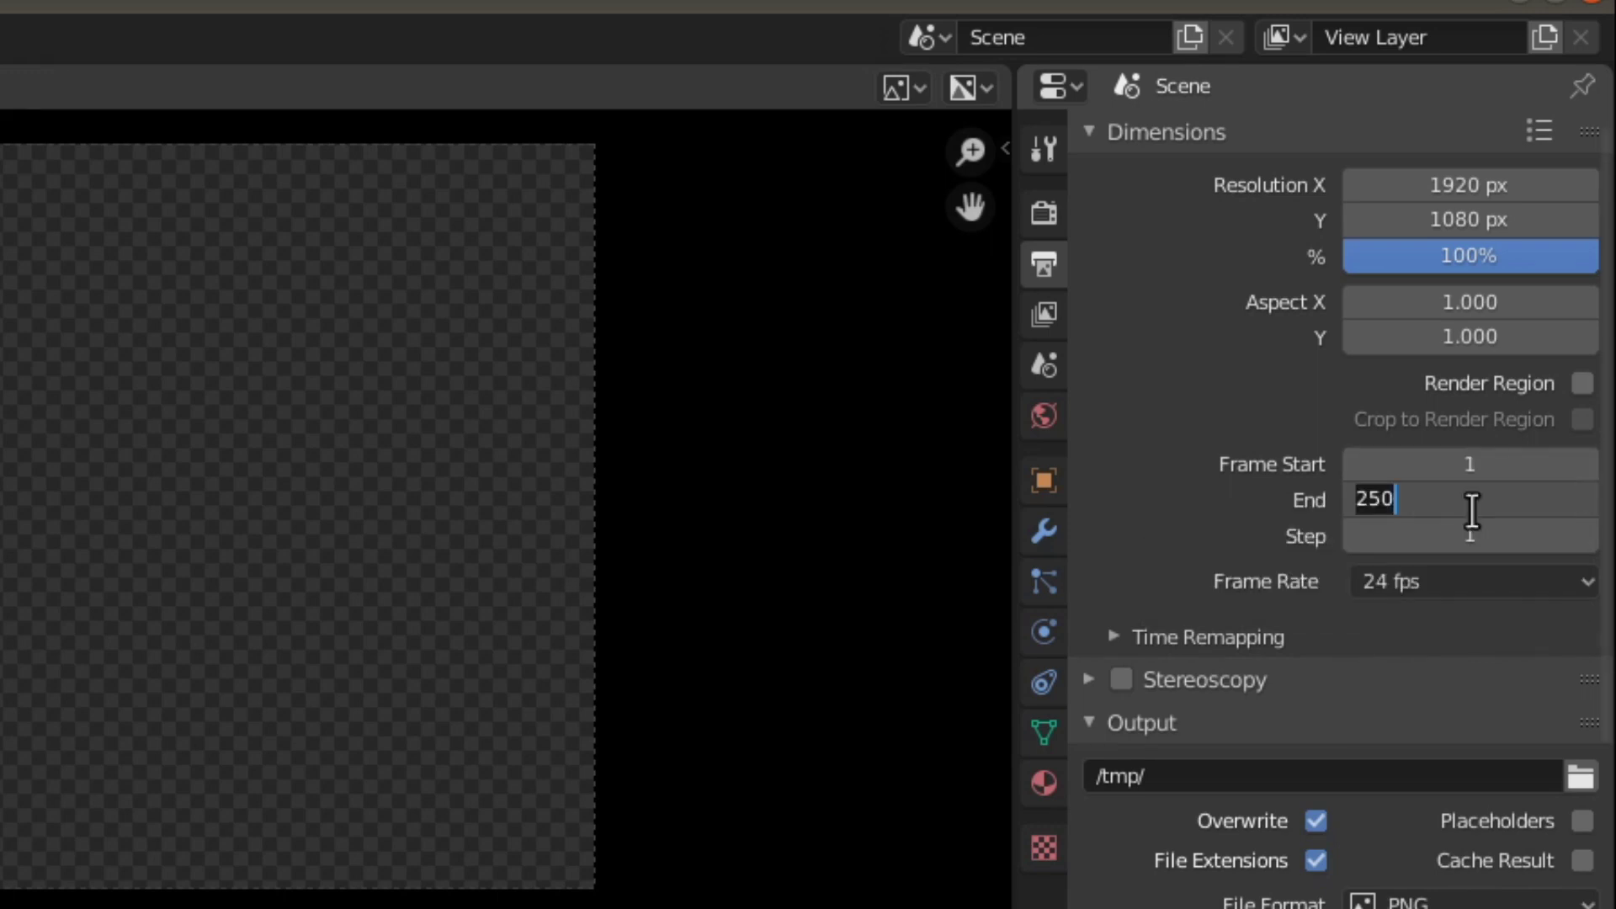
text(1000)
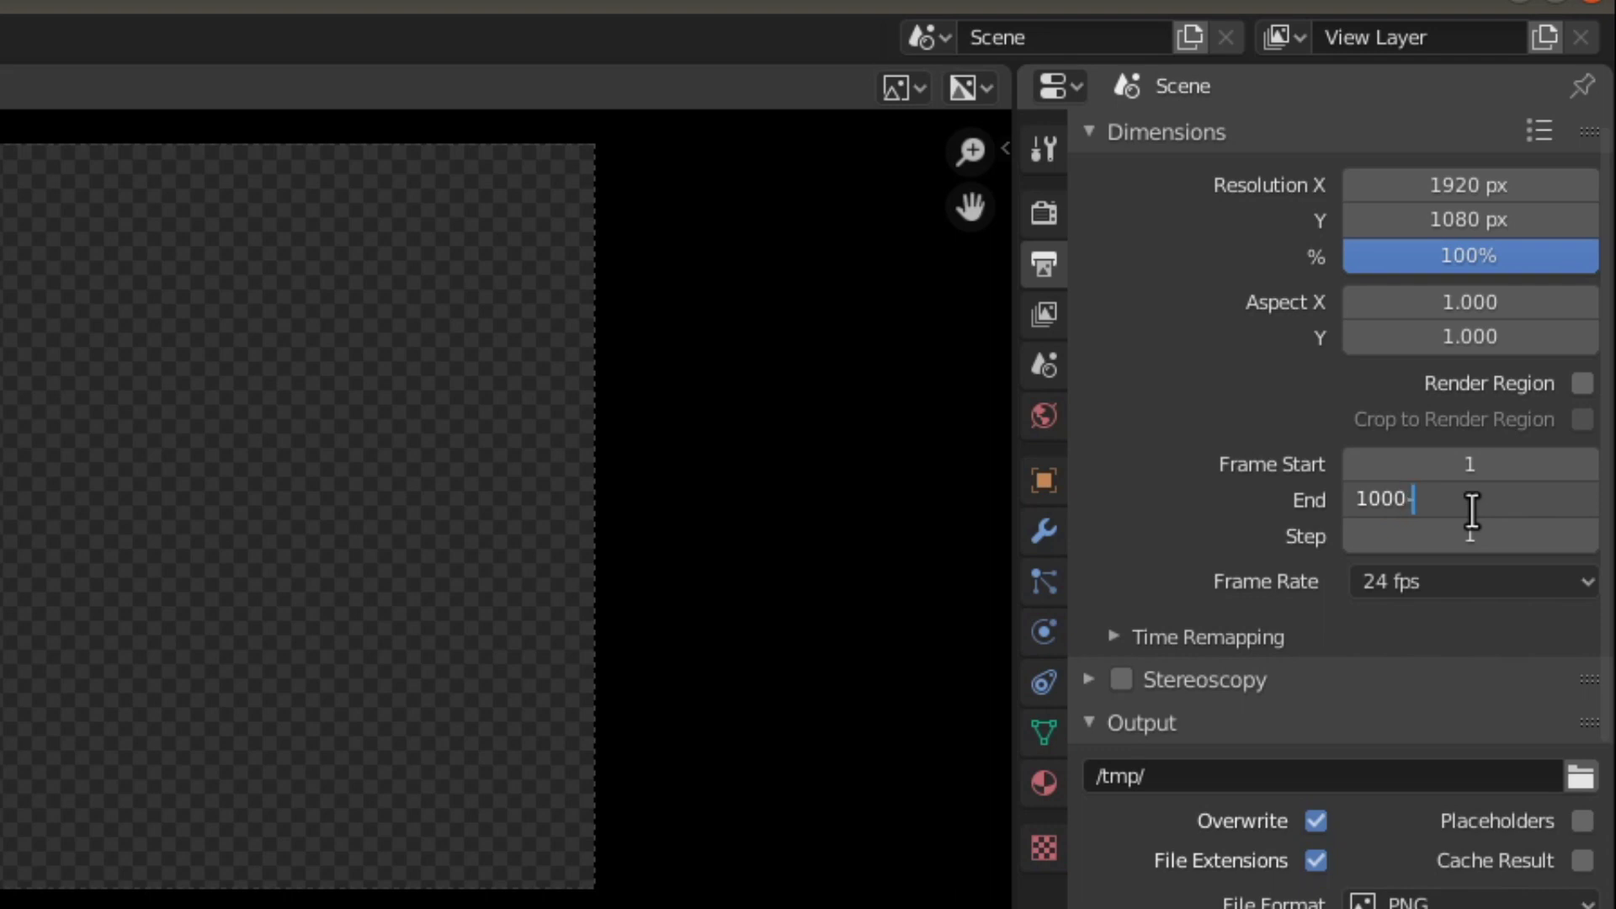
key(Return)
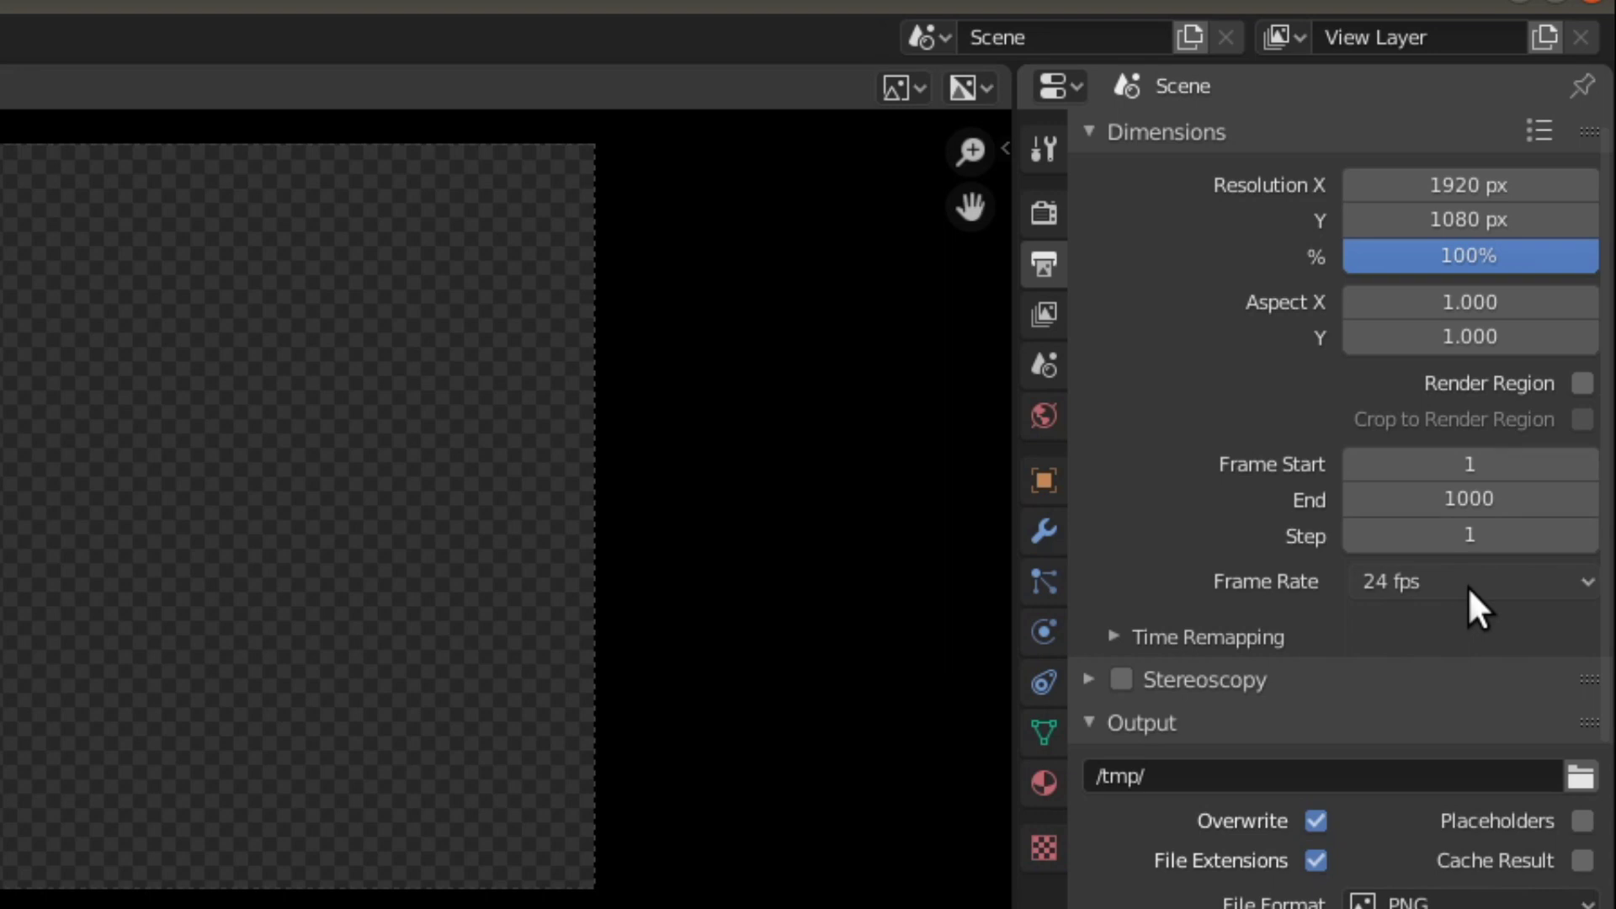
click(1421, 577)
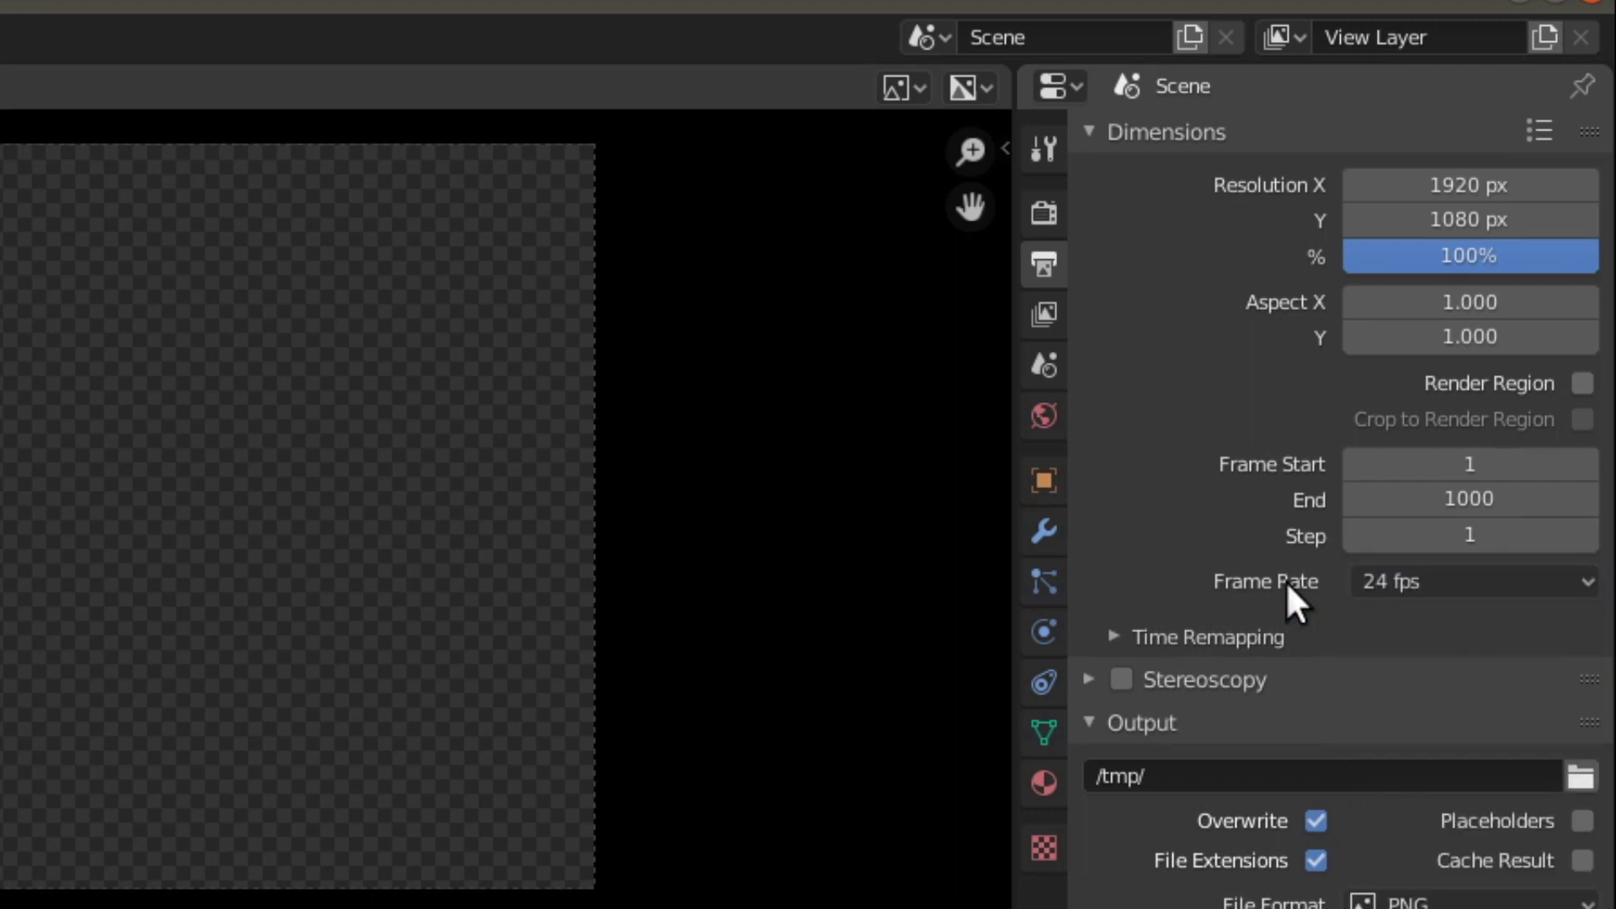
Set the render output location to the Desktop folder.
scroll(1380, 620, down, 4)
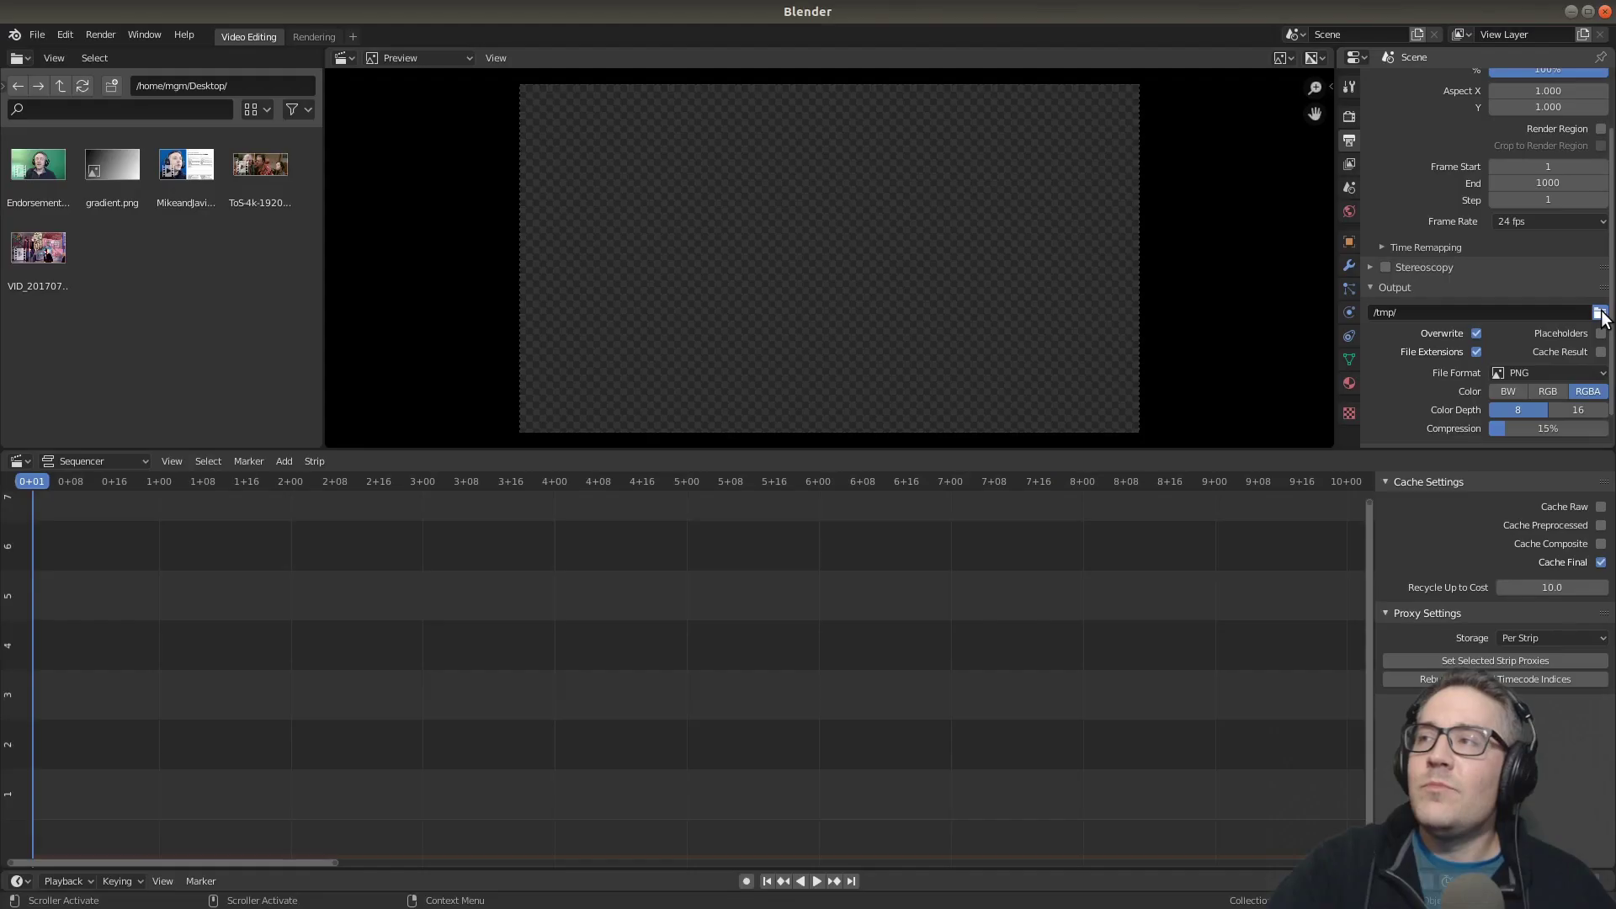
click(1581, 633)
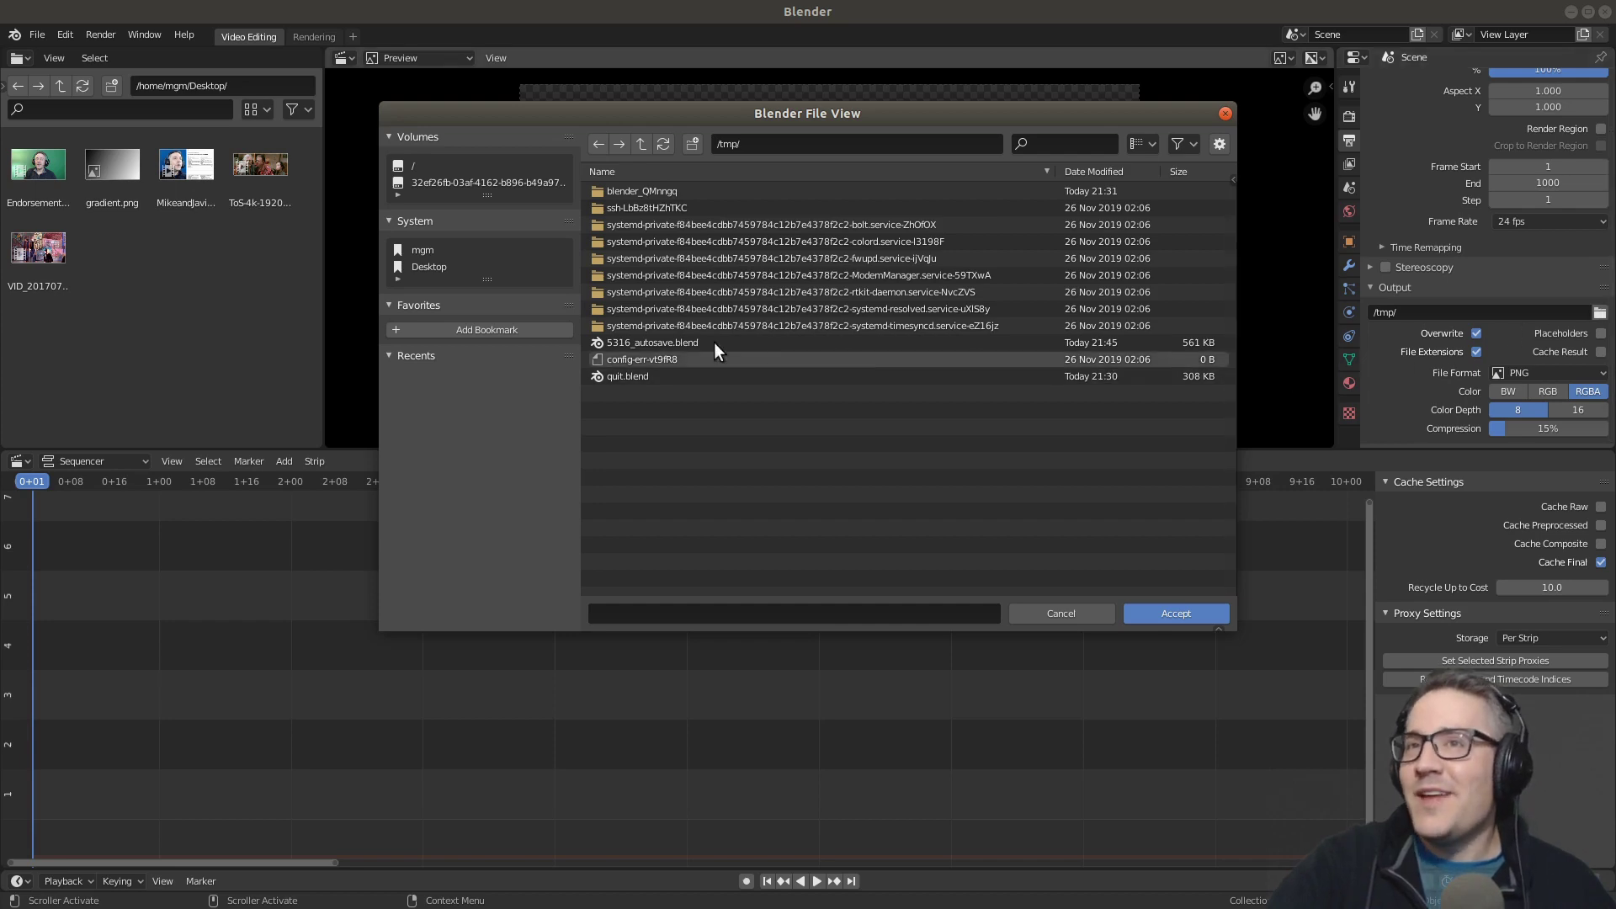
click(440, 267)
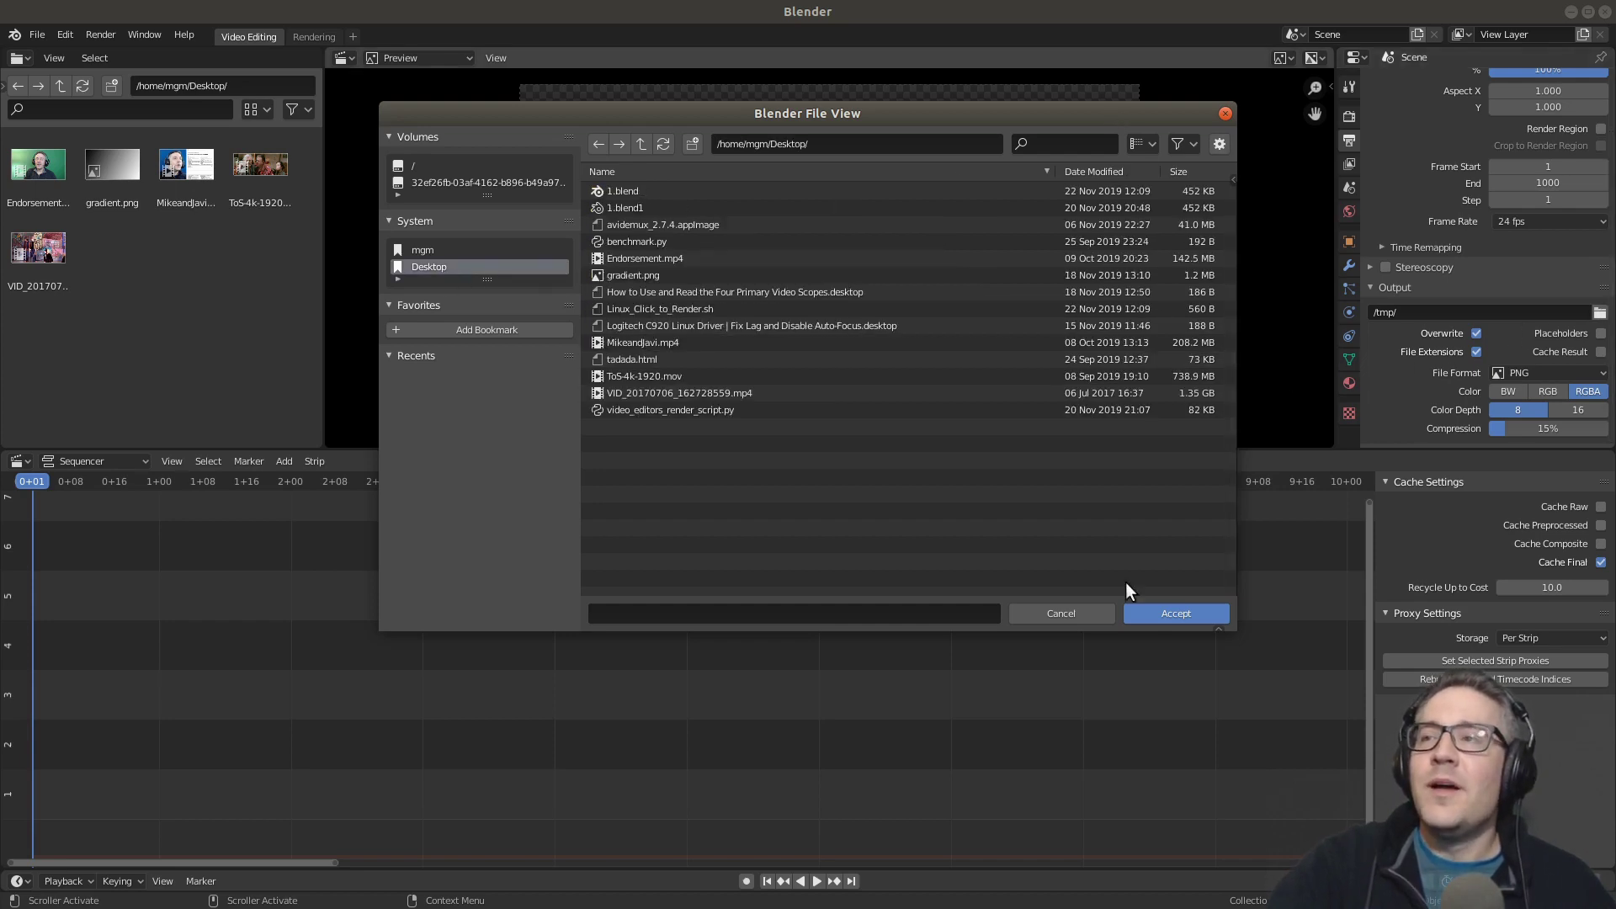
click(1138, 607)
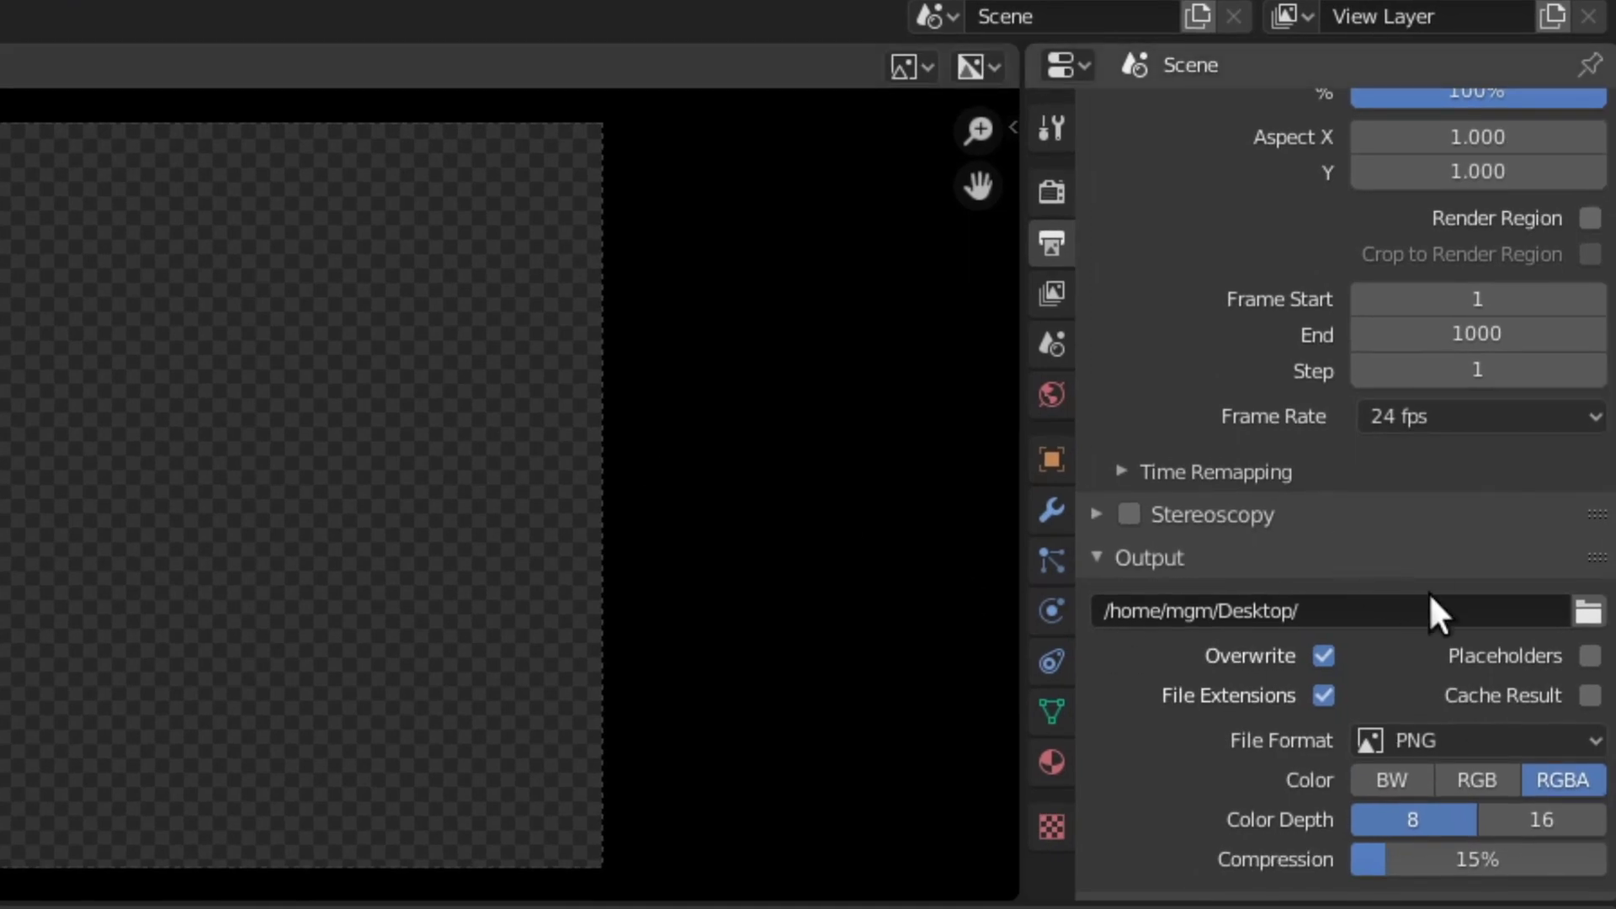
Set the render output file format to FFmpeg video.
scroll(1402, 726, down, 2)
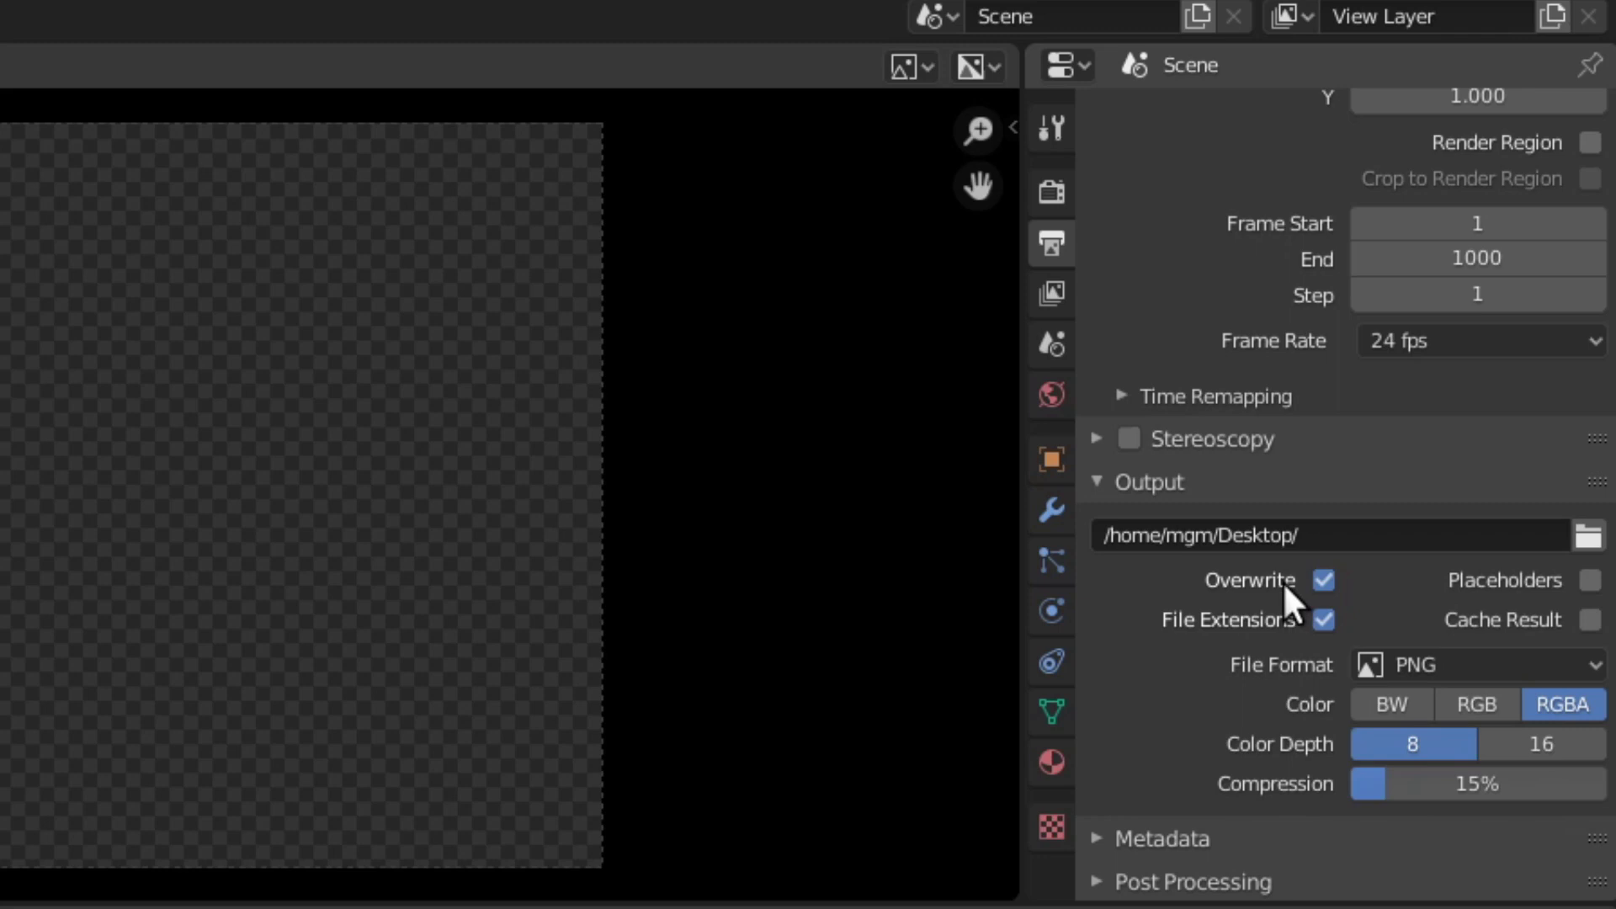
click(1466, 658)
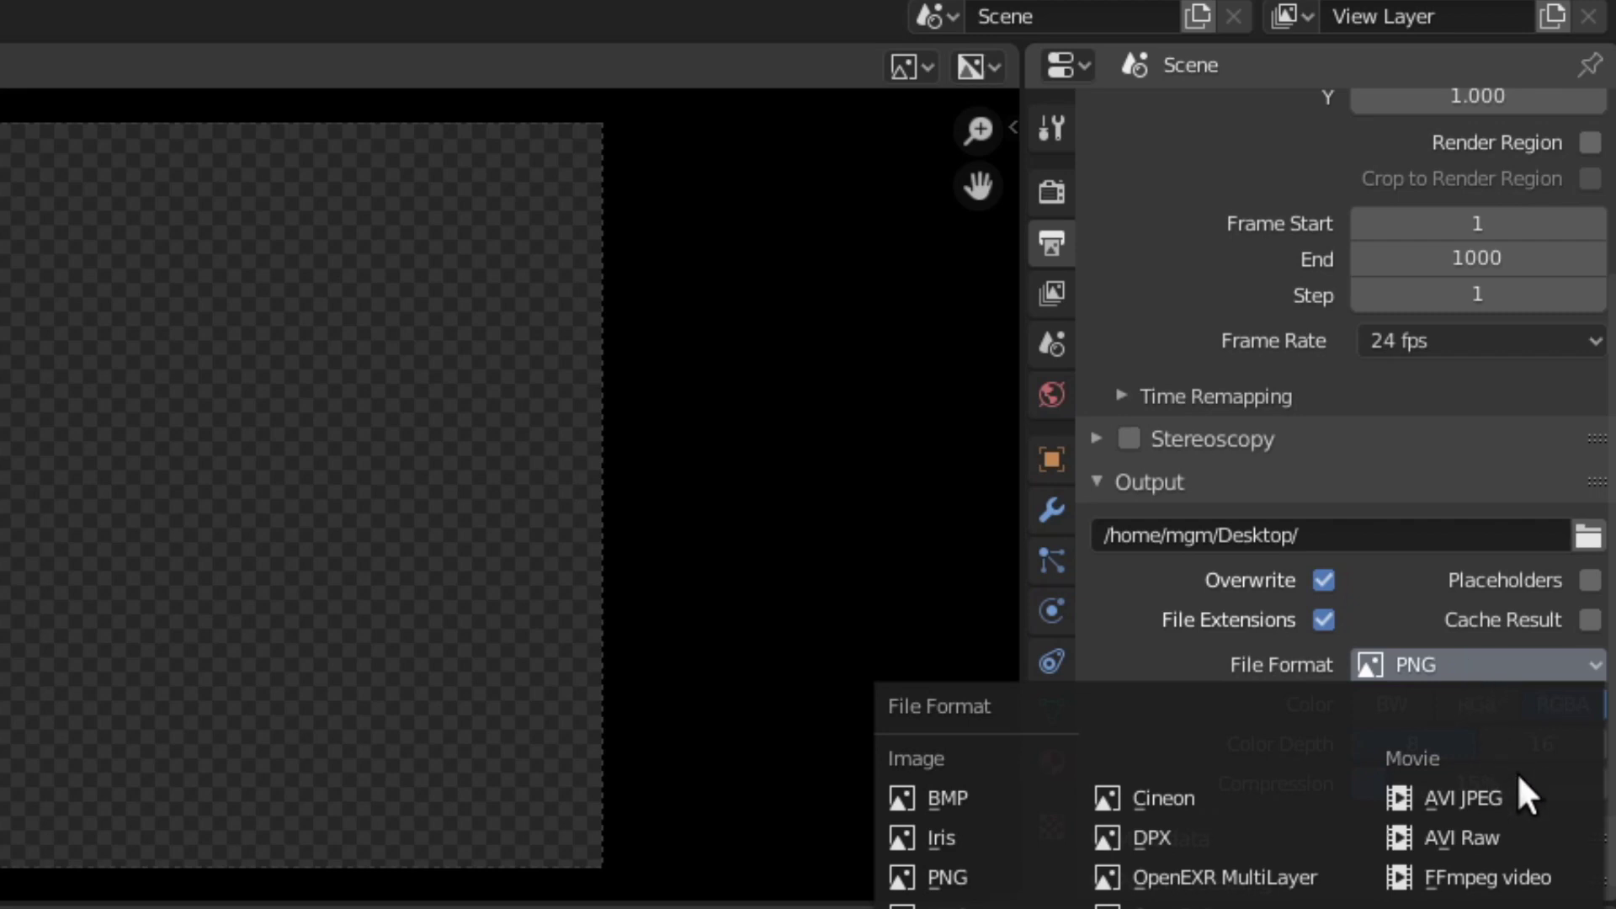
click(1539, 883)
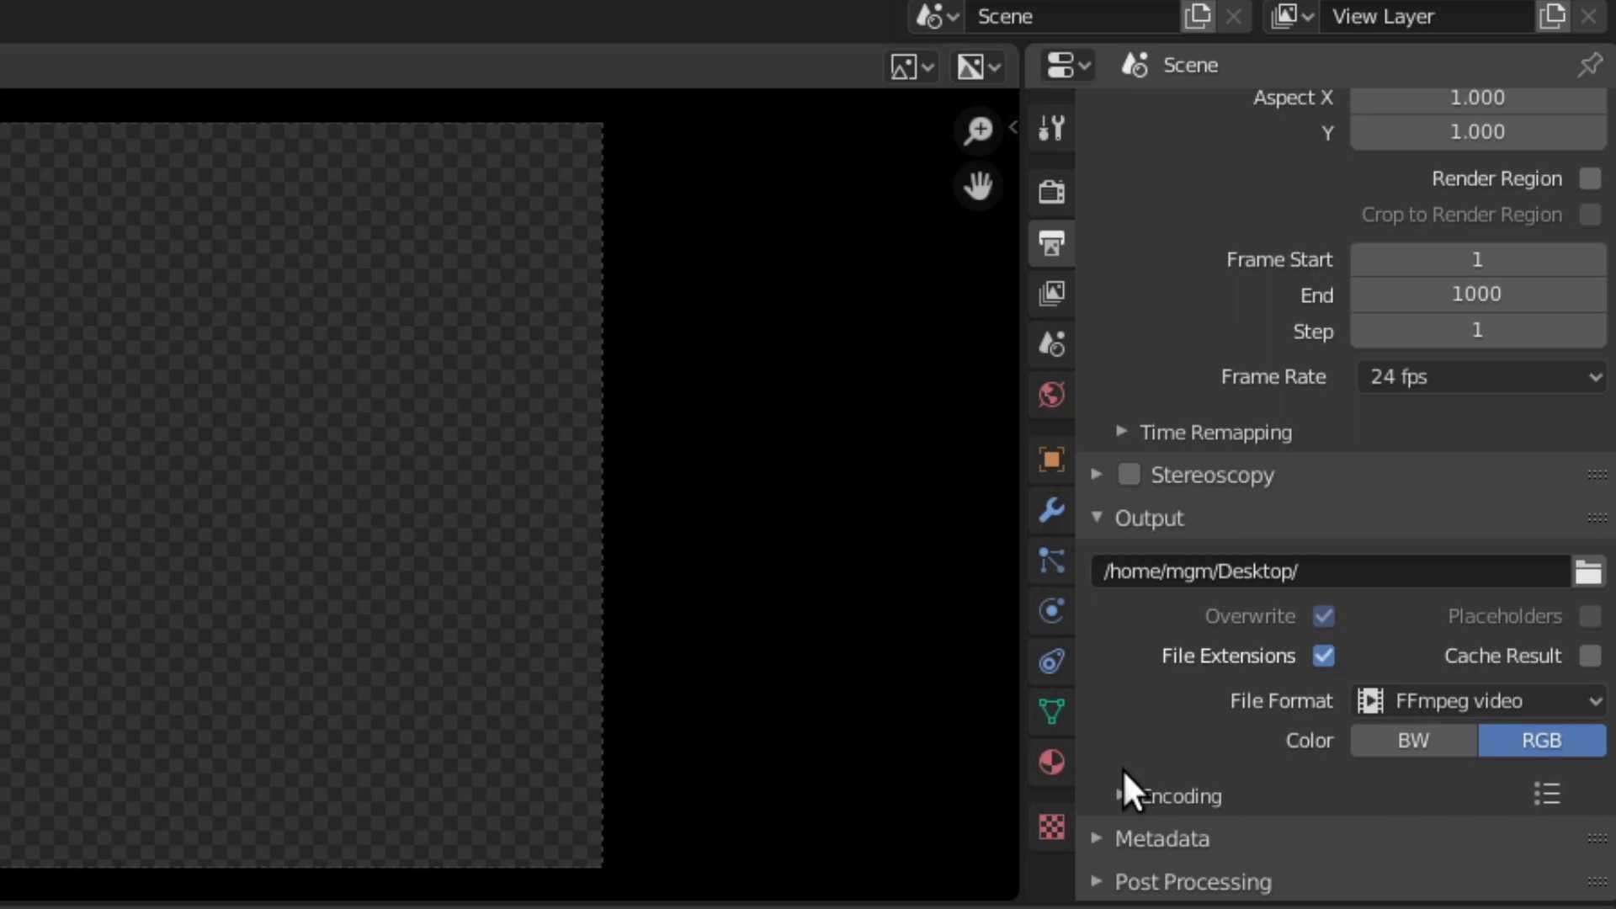
click(1493, 685)
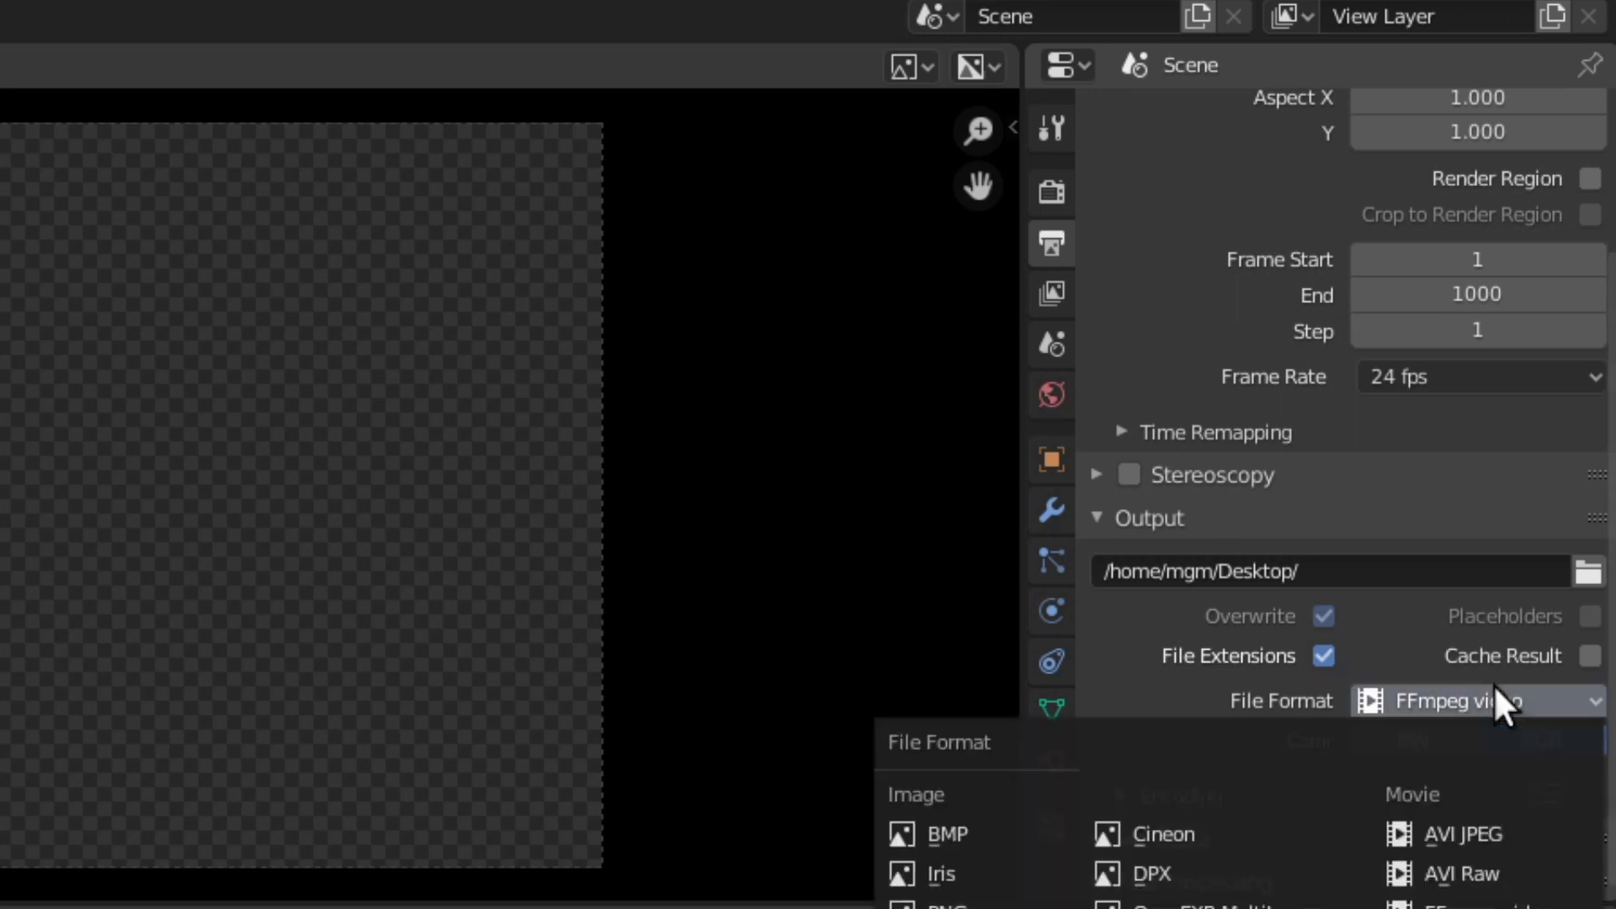
click(1466, 904)
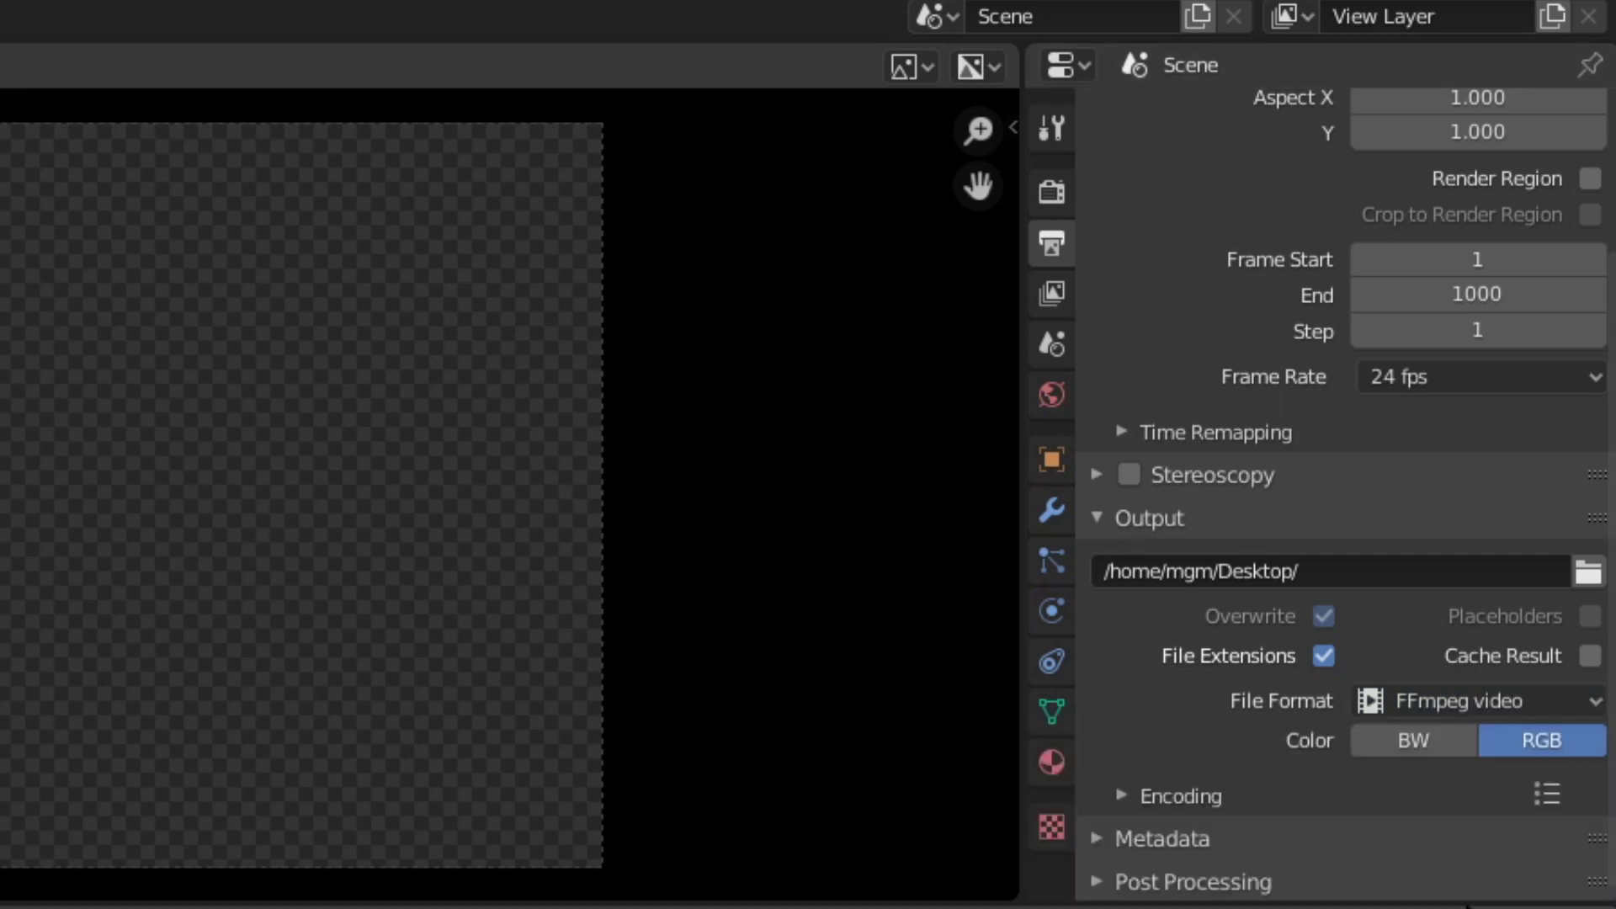
Expand the output's encoding settings and apply the h264 in MP4 preset.
click(1122, 796)
scroll(1287, 749, down, 6)
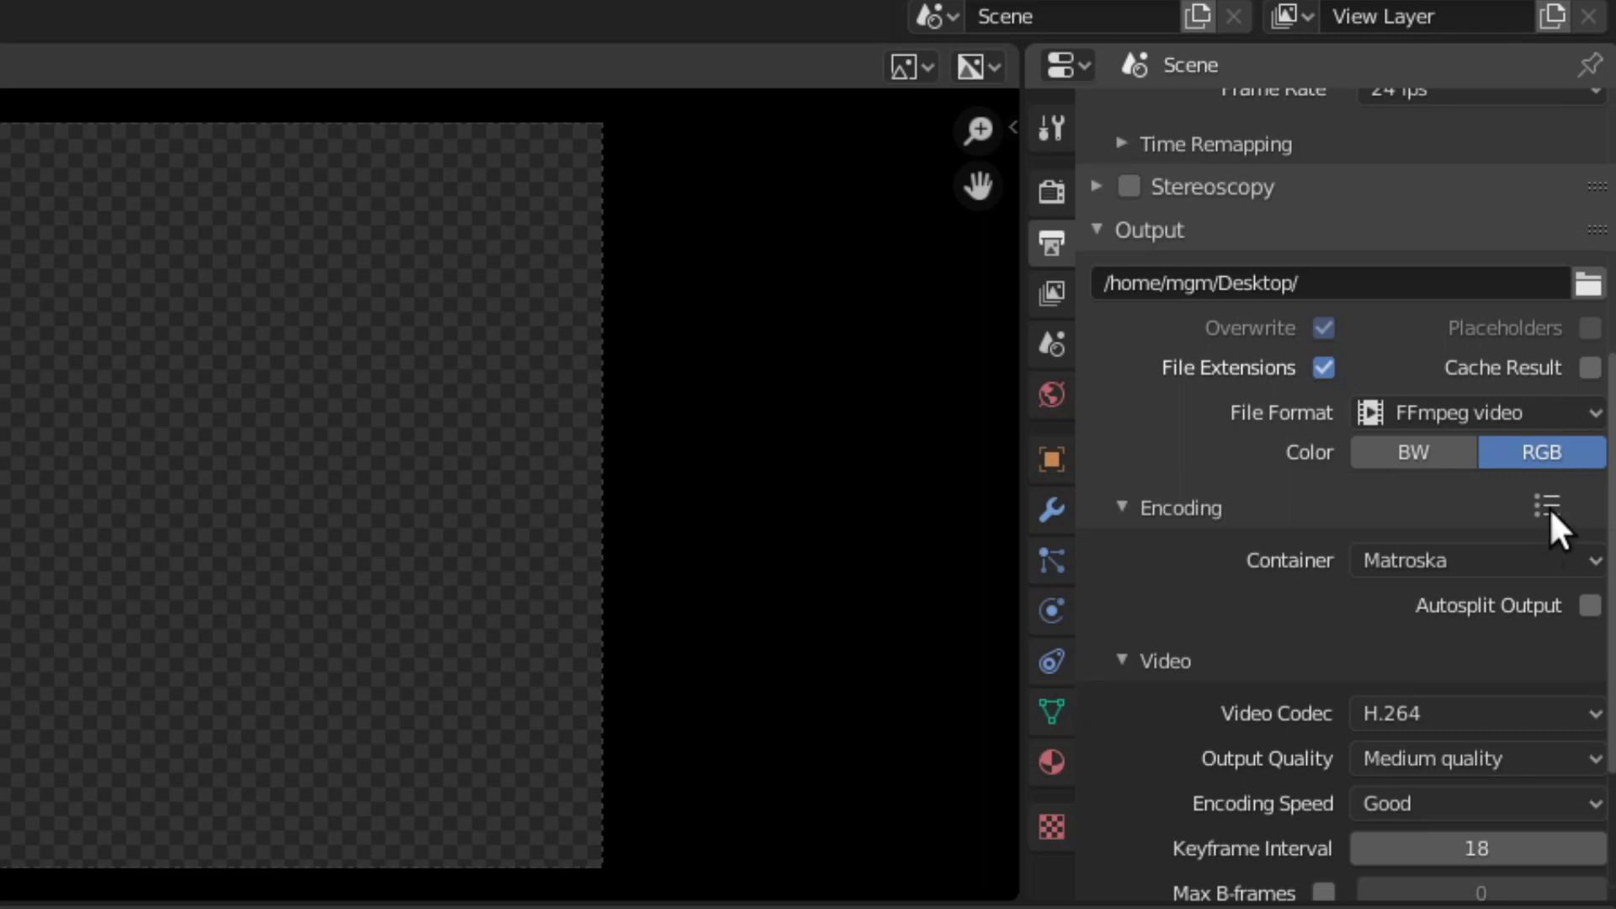
click(1549, 509)
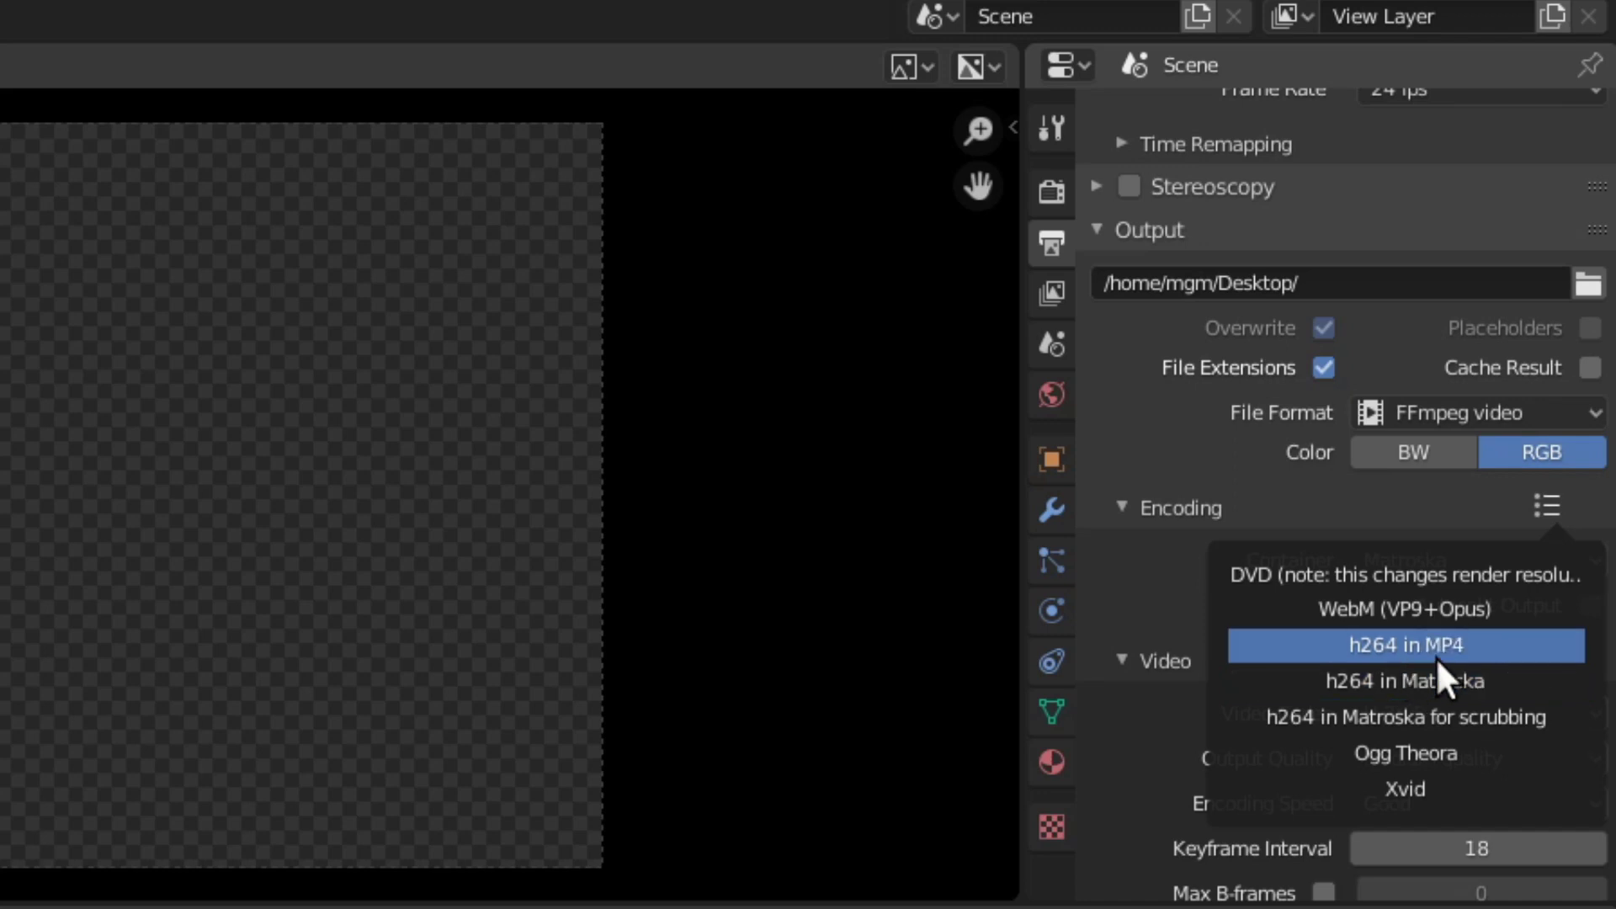
click(1460, 648)
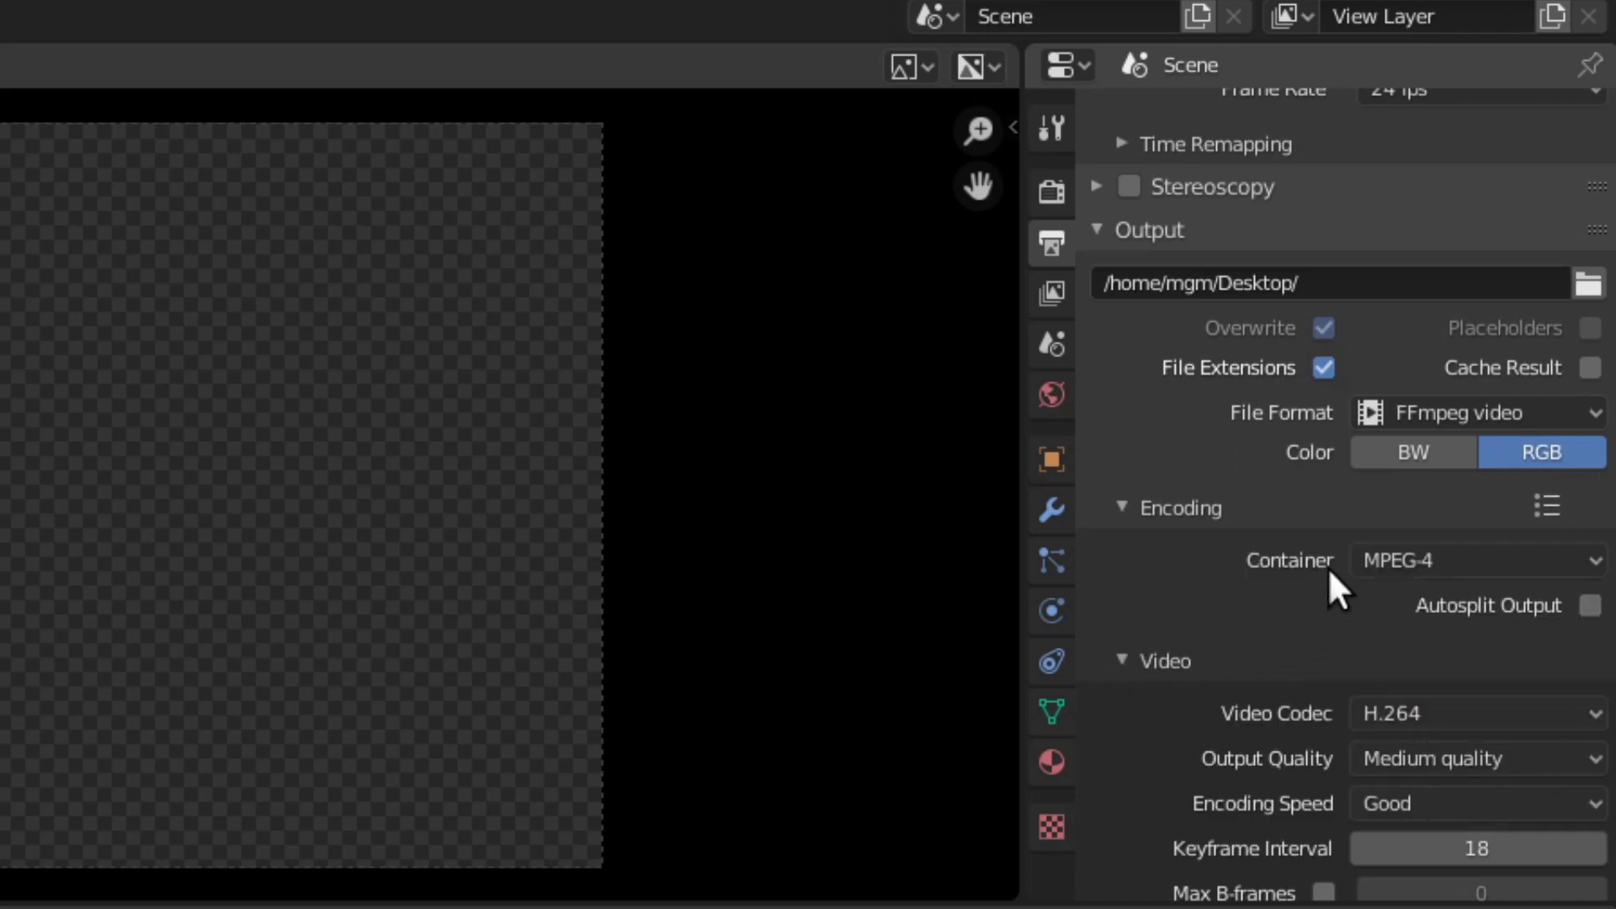
Set the video encoding's output quality to High quality and choose Good as its encoding speed.
scroll(1328, 567, down, 3)
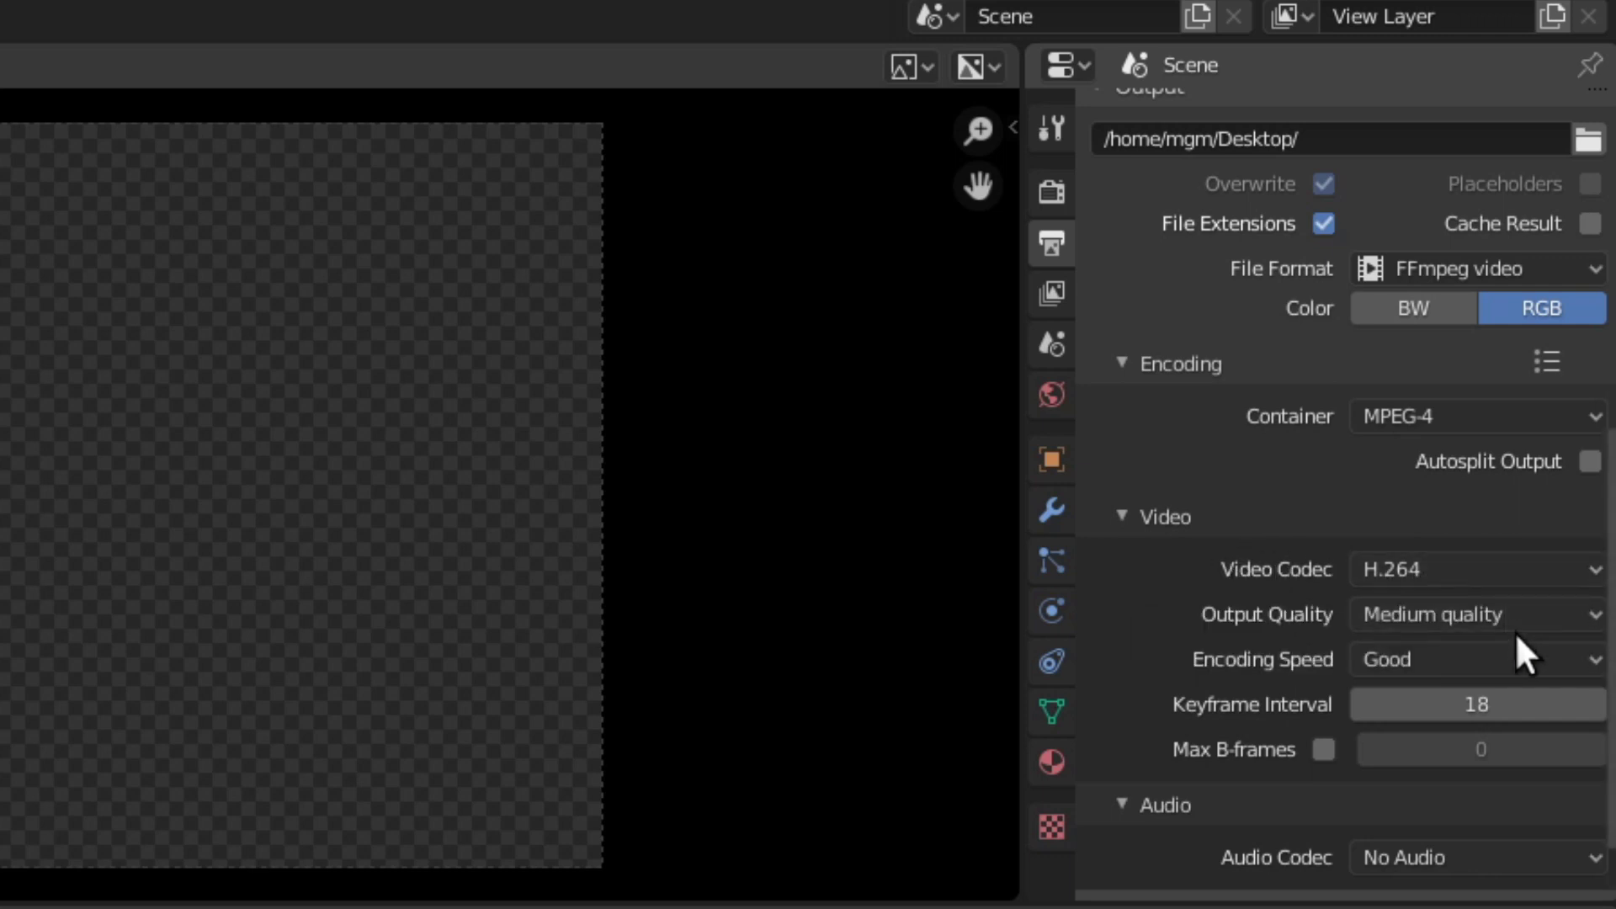
click(1431, 615)
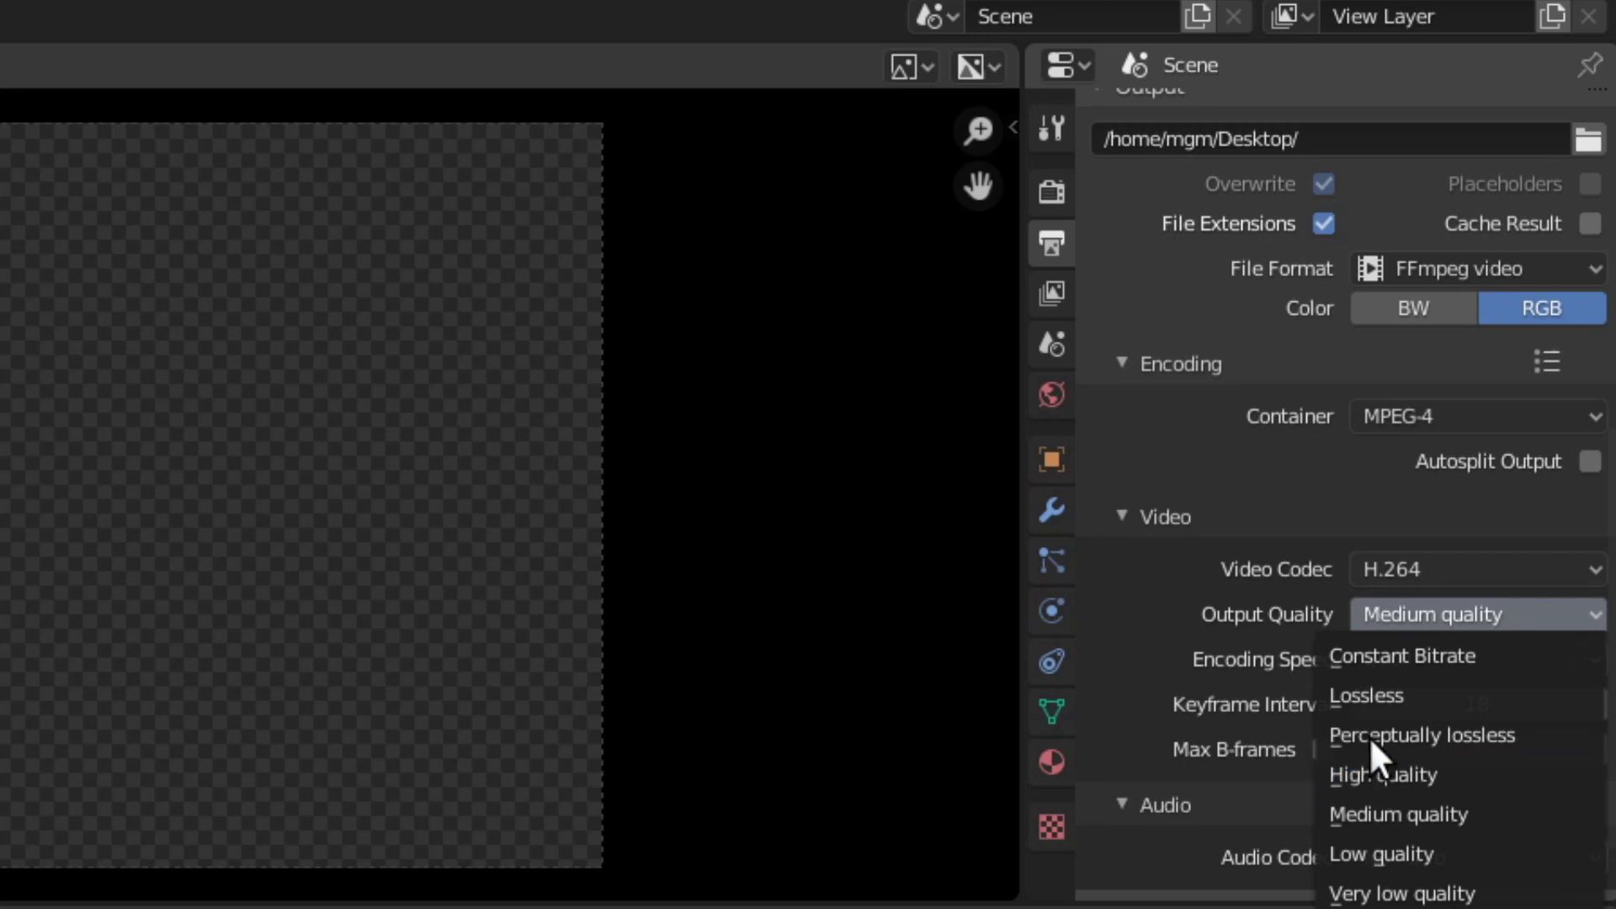
click(1409, 761)
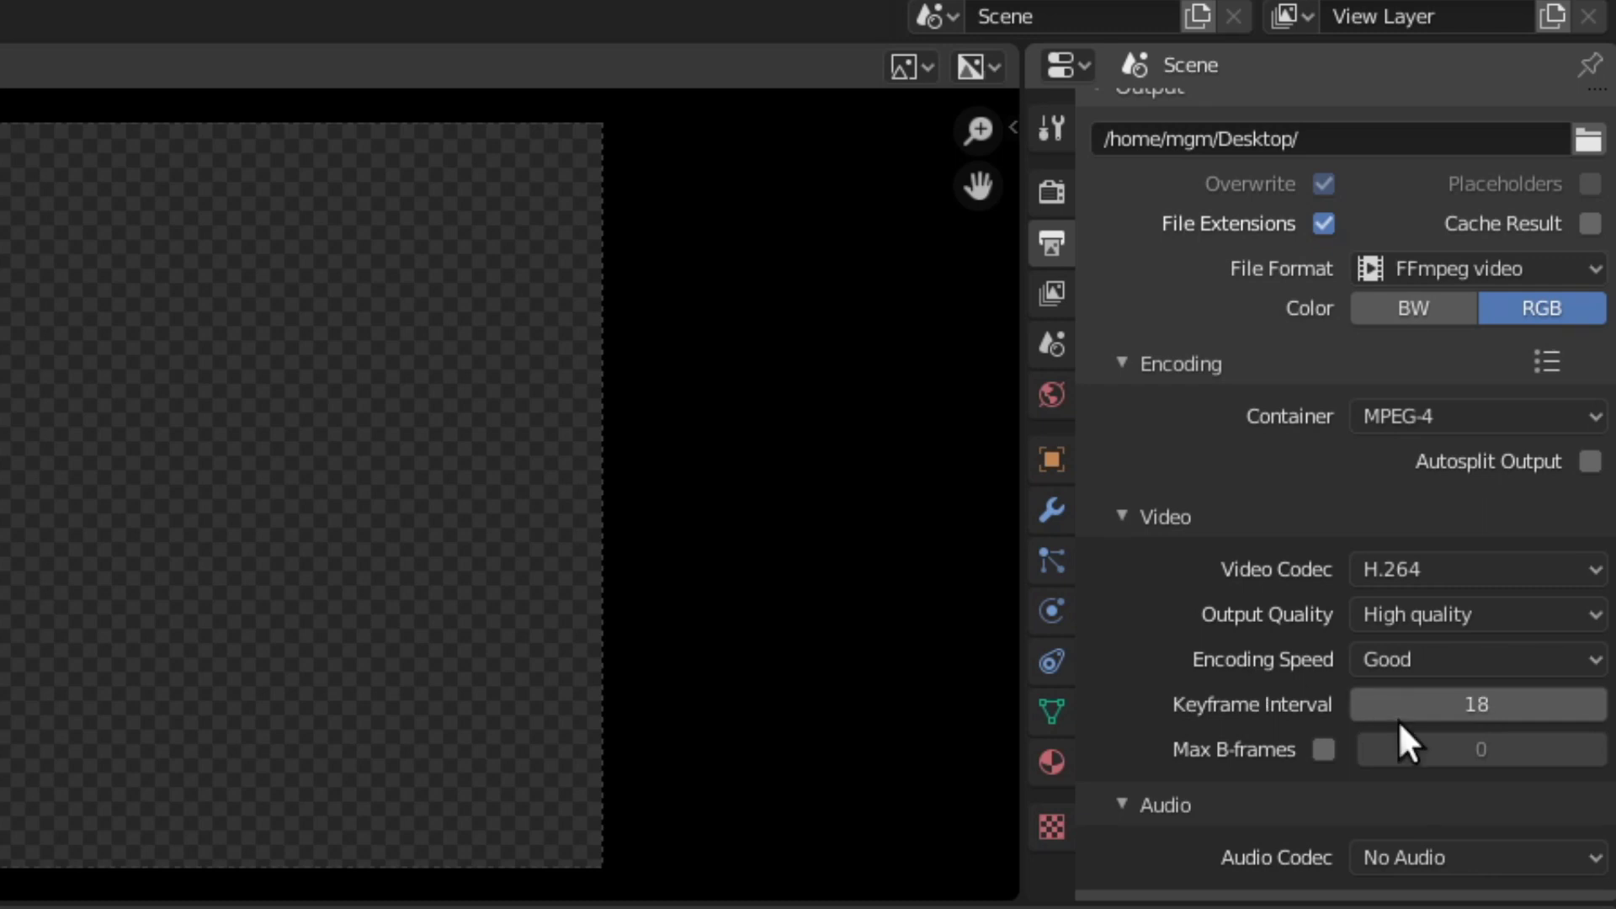
click(1434, 662)
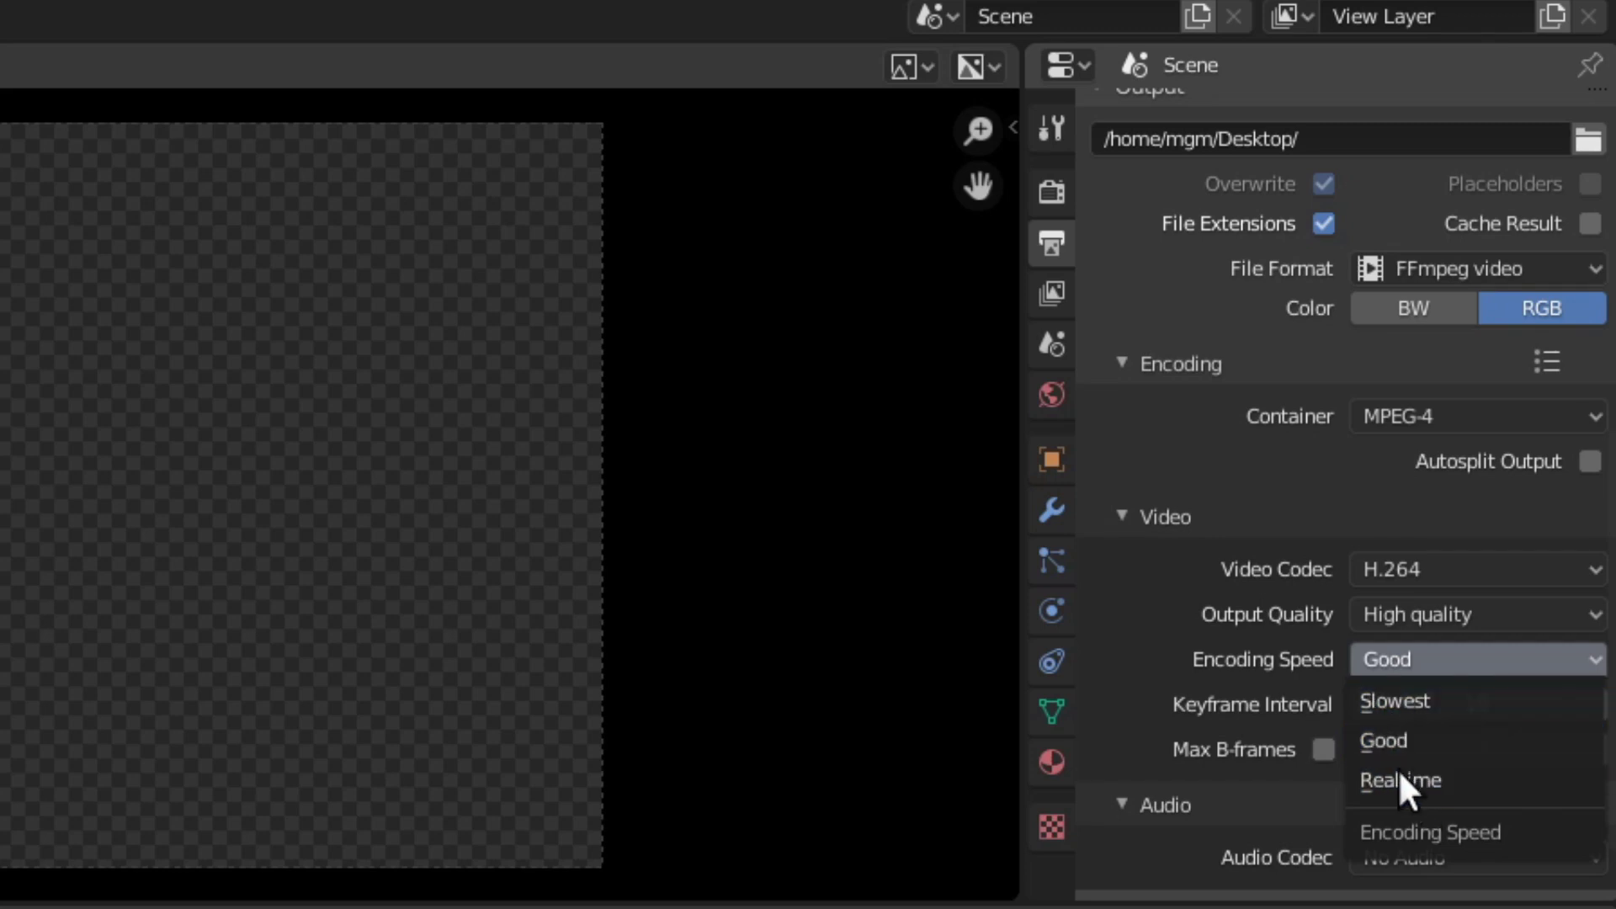
click(1411, 729)
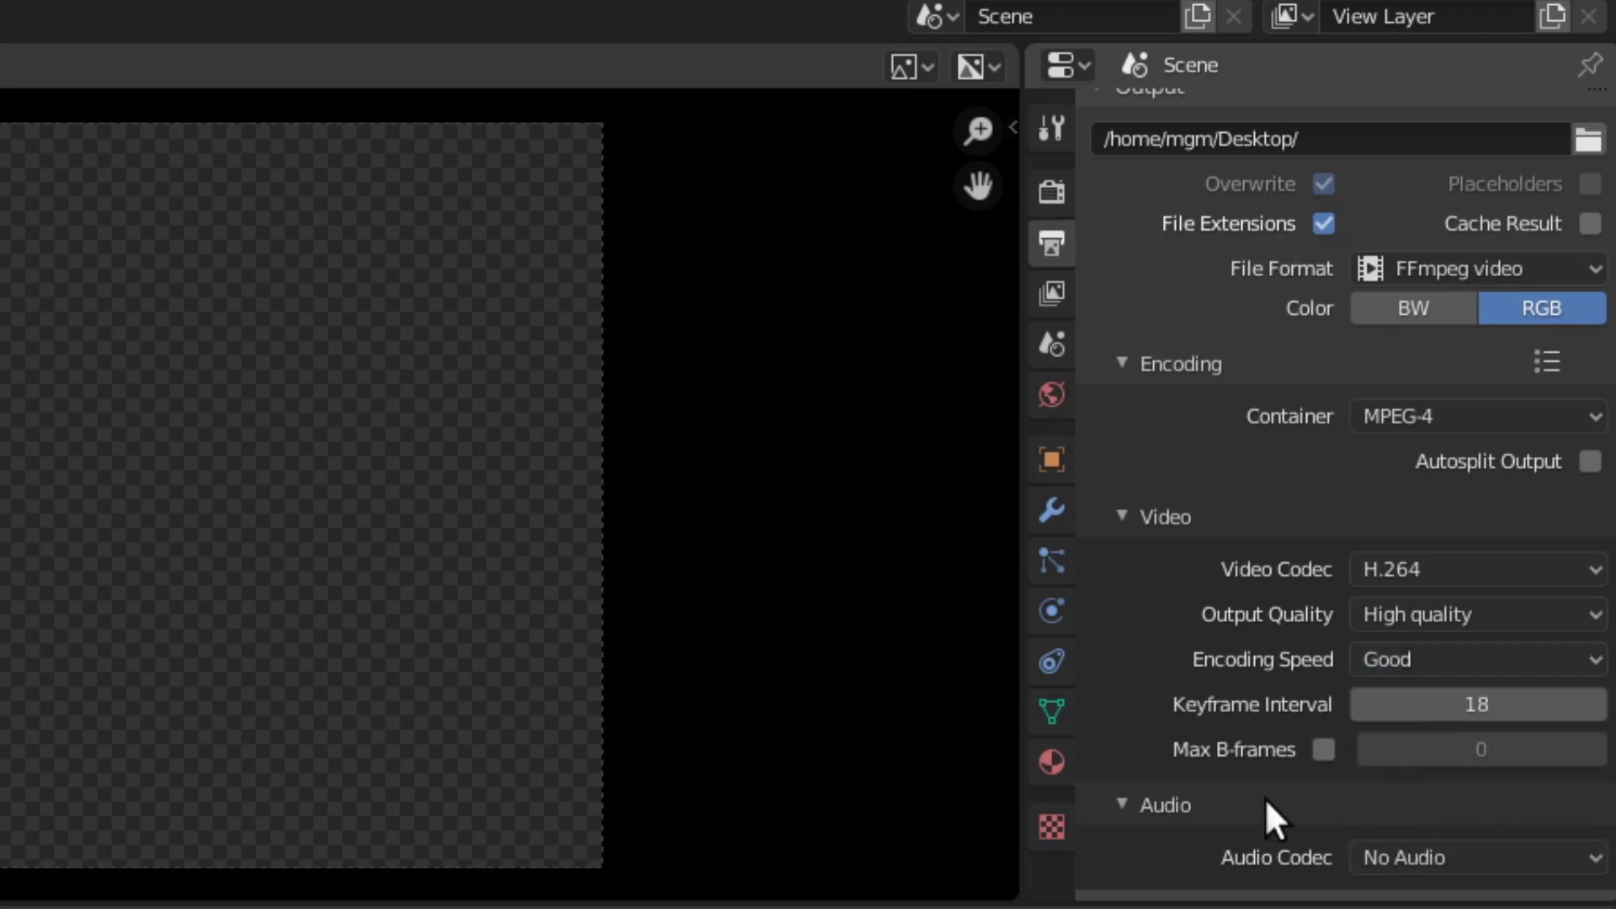
Set the video encoding's keyframe interval to 12.
click(1494, 704)
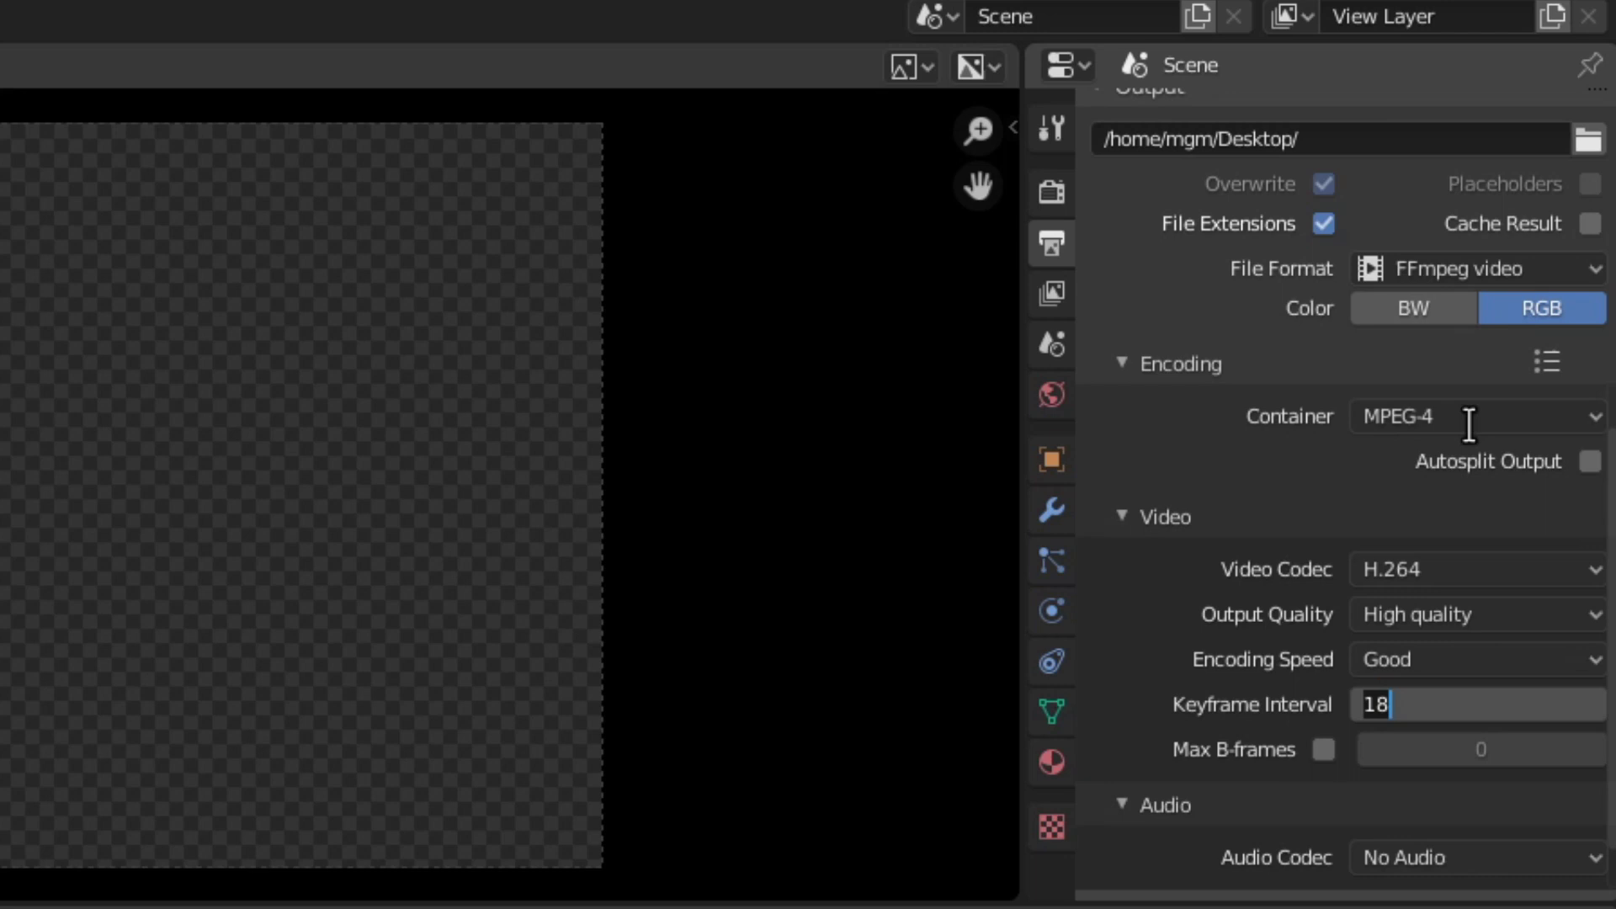
key(Return)
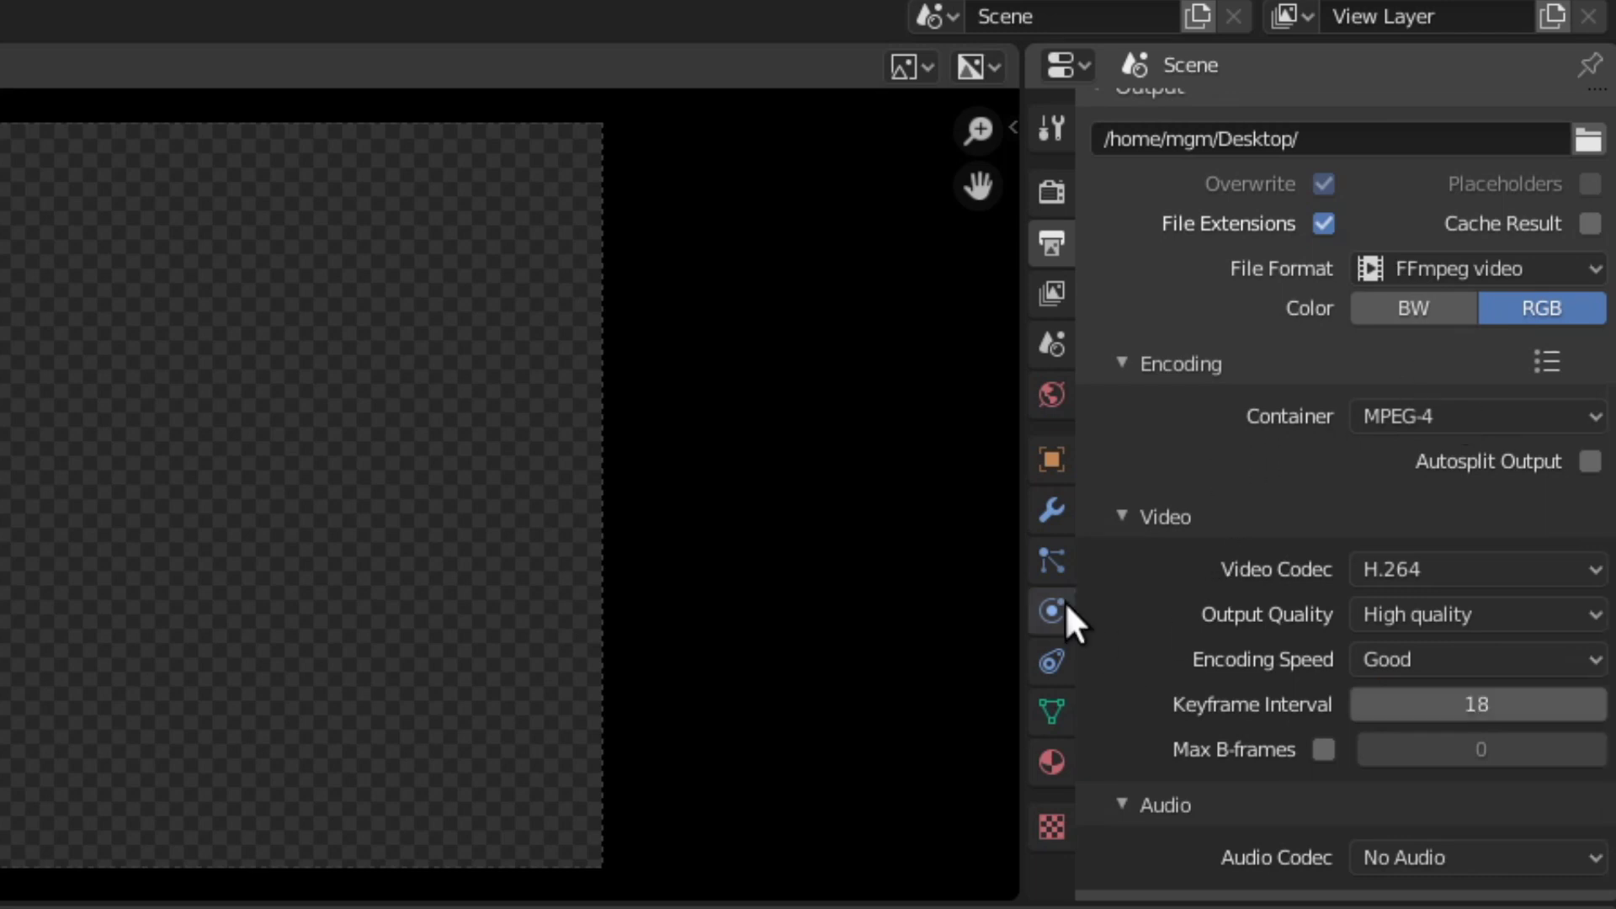
scroll(1169, 564, up, 8)
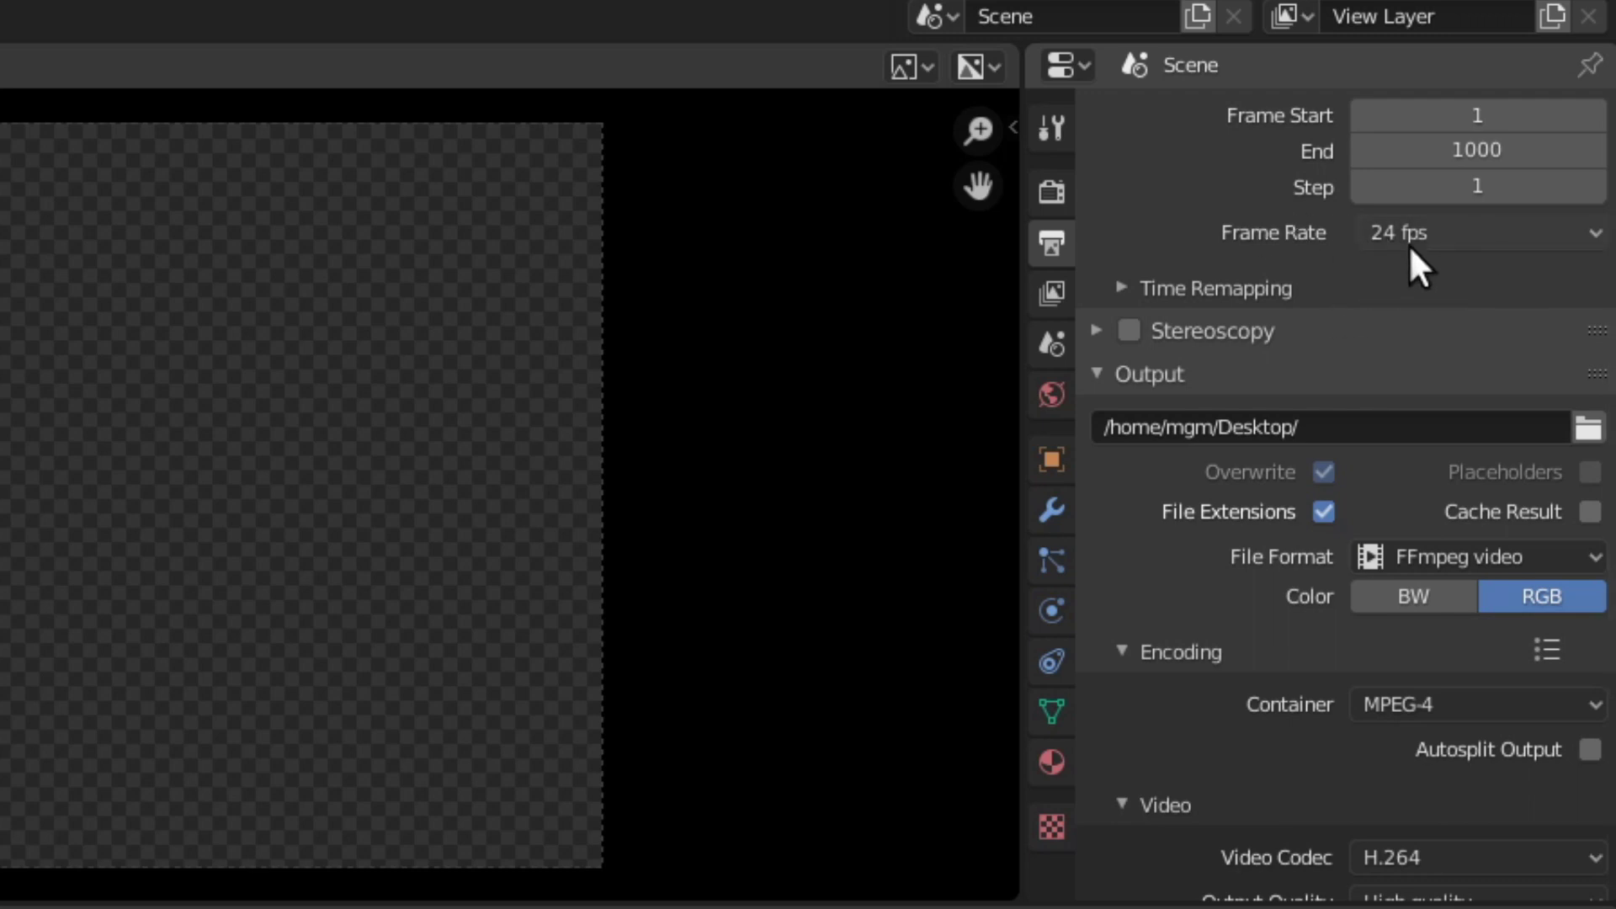
scroll(1474, 232, down, 5)
click(1488, 710)
key(BackSpace)
text(12)
key(Return)
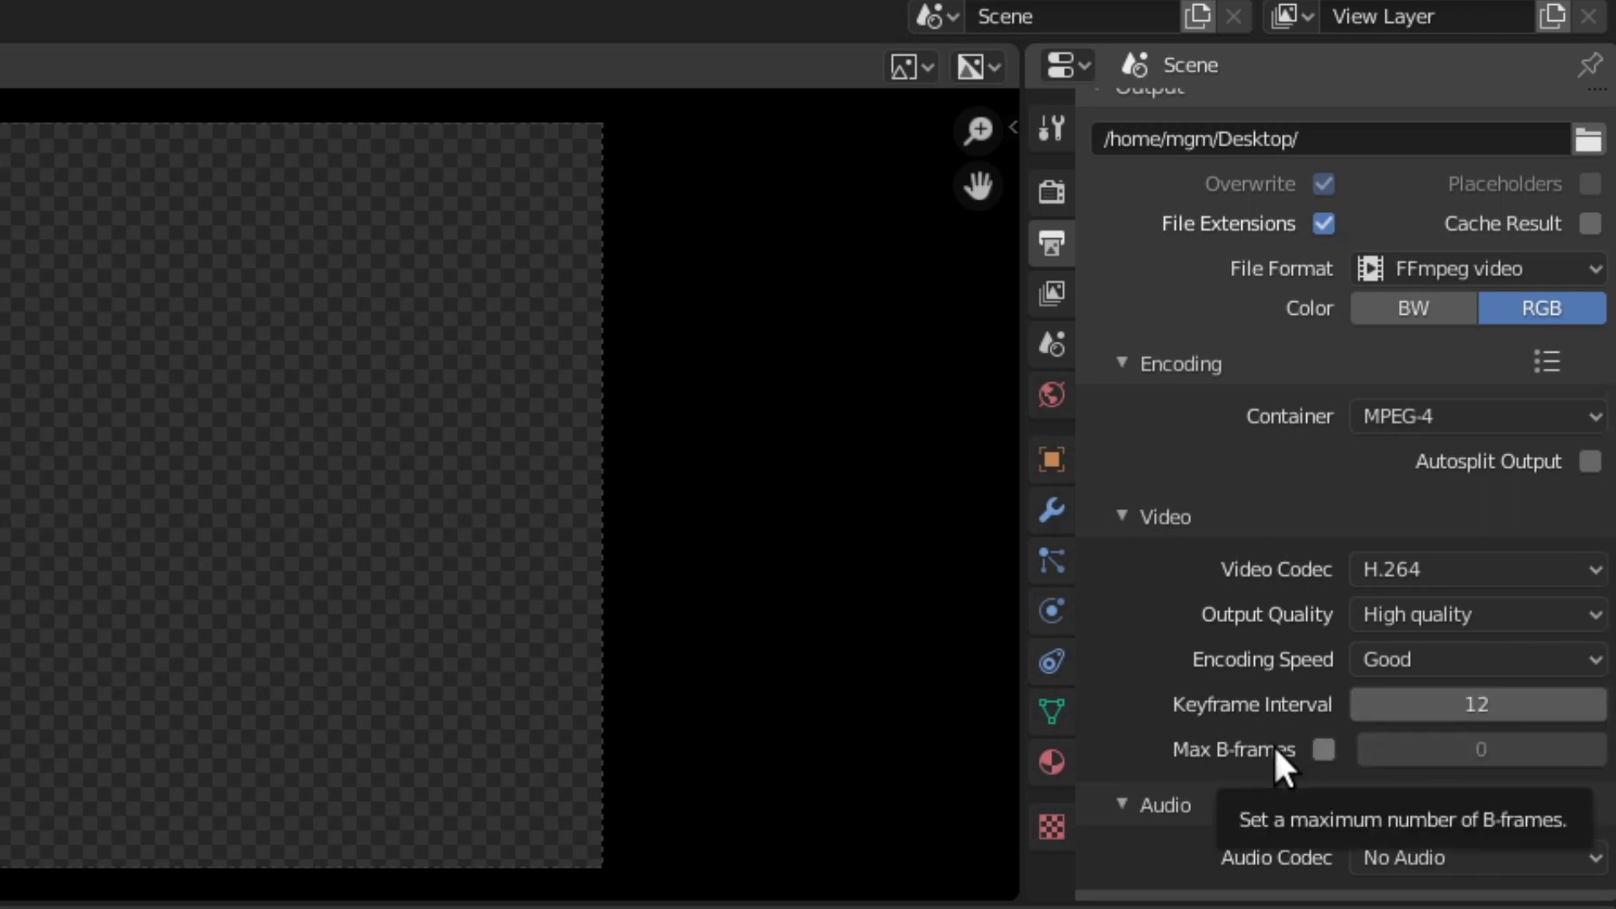
Enable the maximum B-frames limit for the video encoding and set it to 2.
click(1327, 750)
click(1594, 751)
click(1594, 750)
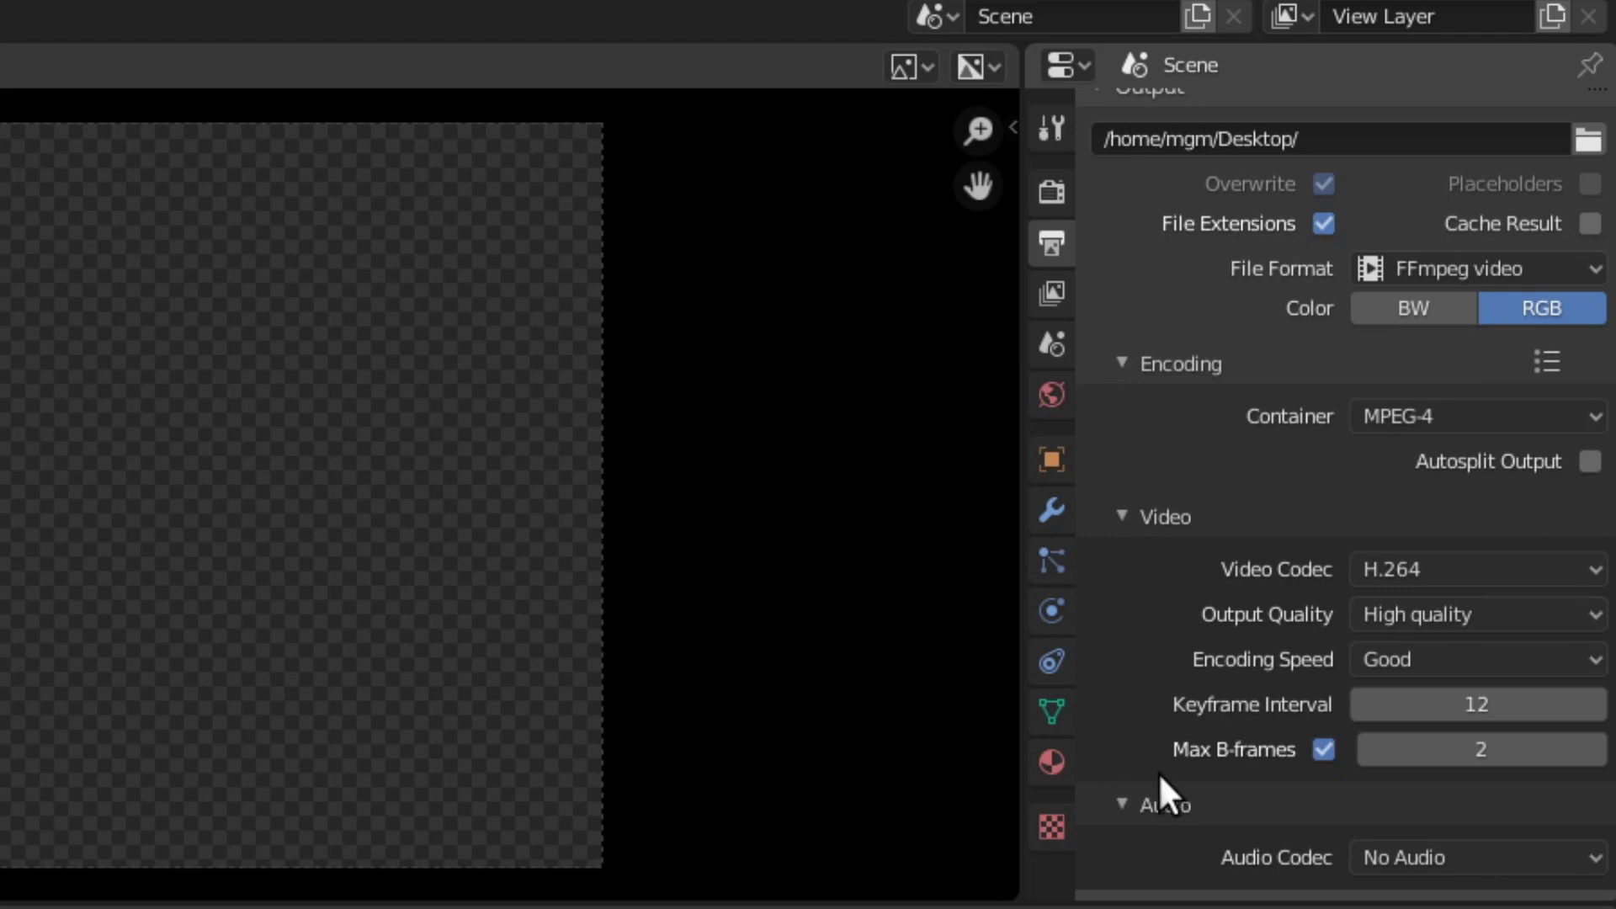
Set the output's audio codec to AAC.
scroll(1120, 741, down, 2)
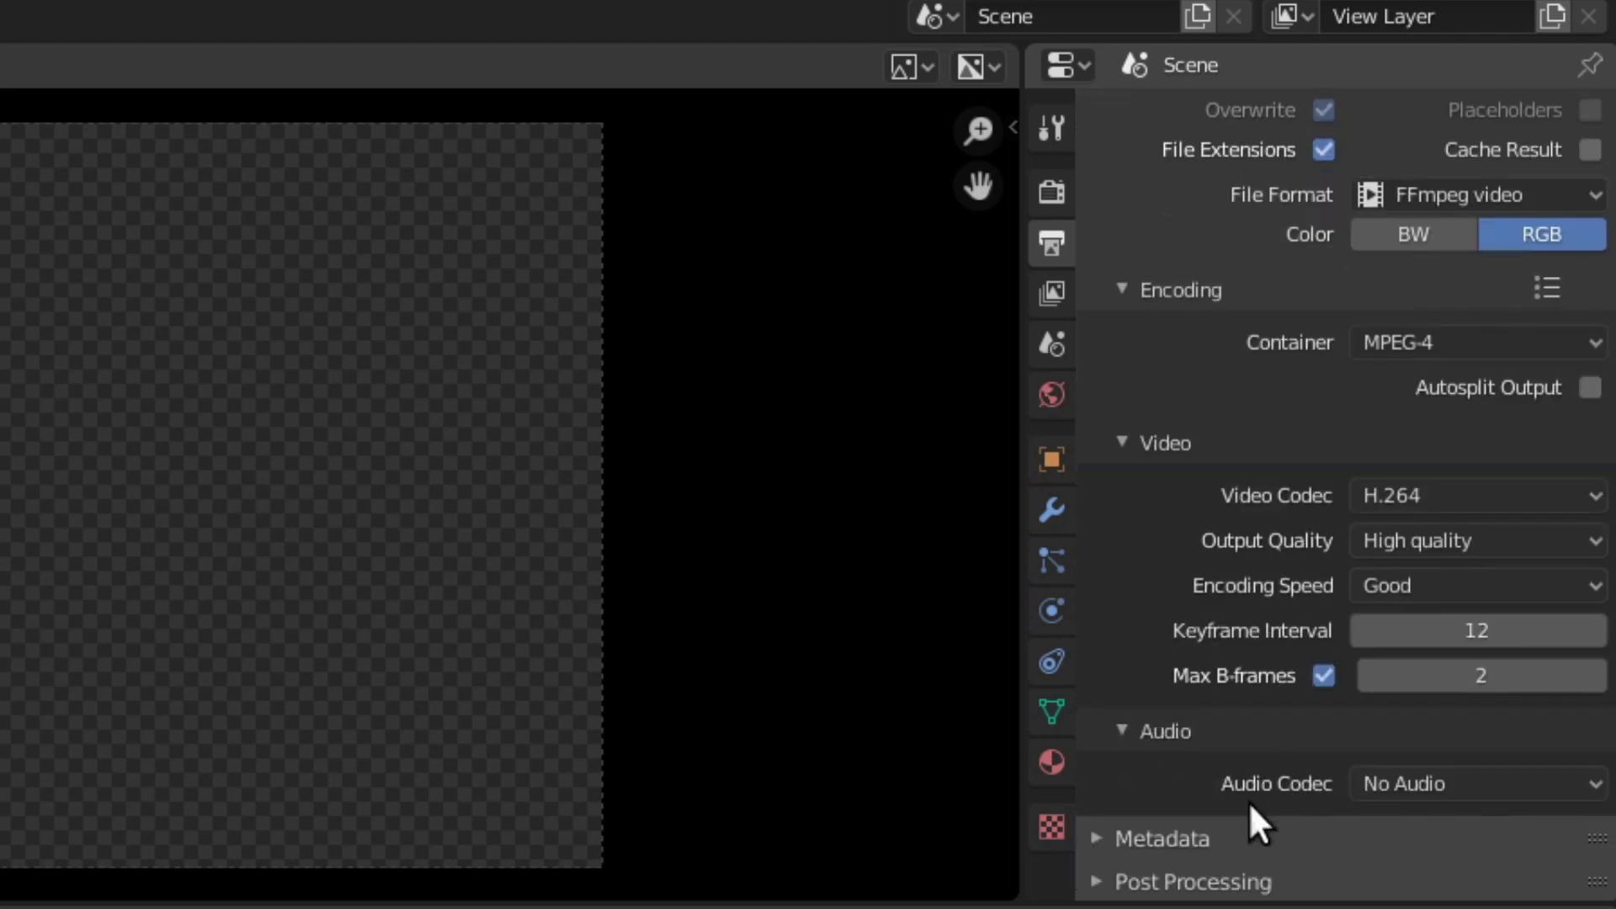
click(1399, 786)
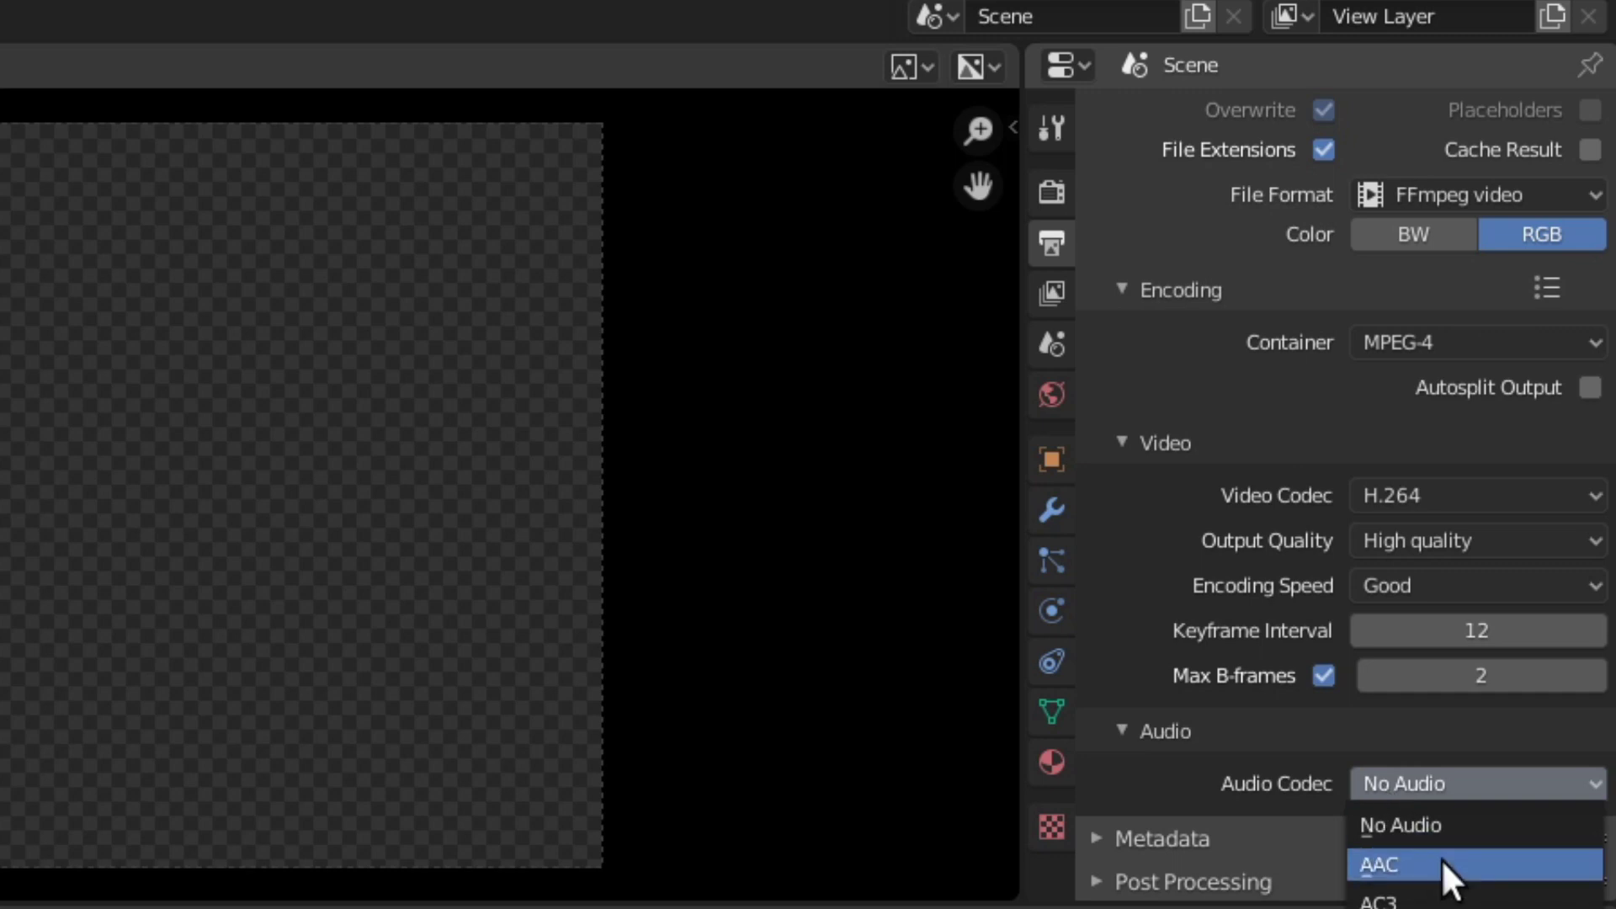
click(1506, 847)
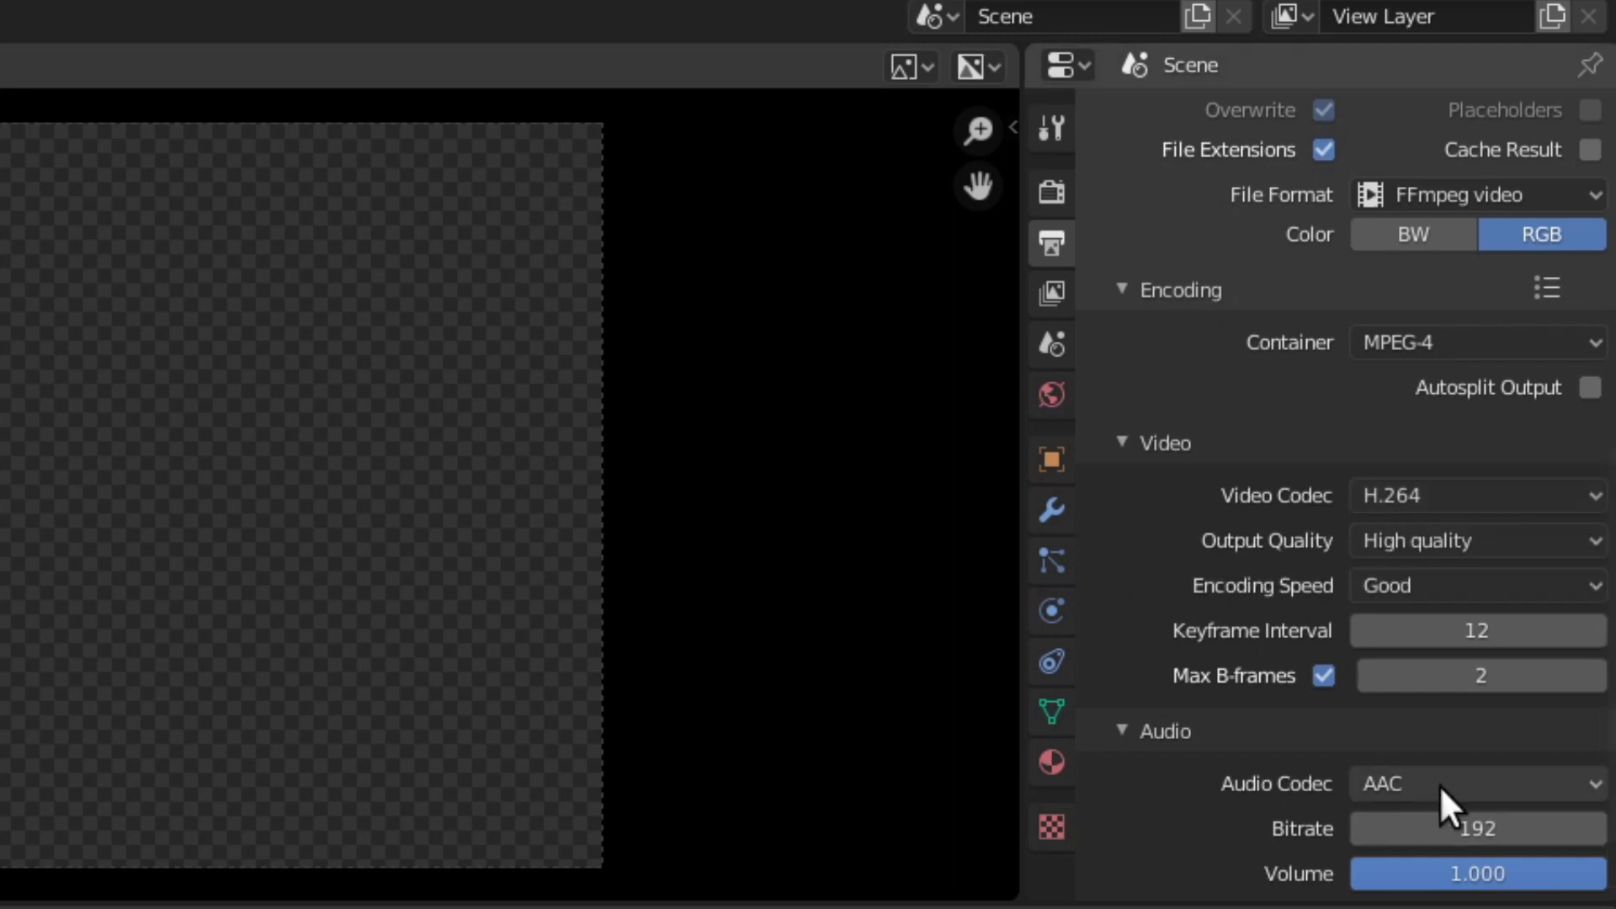
scroll(1313, 843, down, 3)
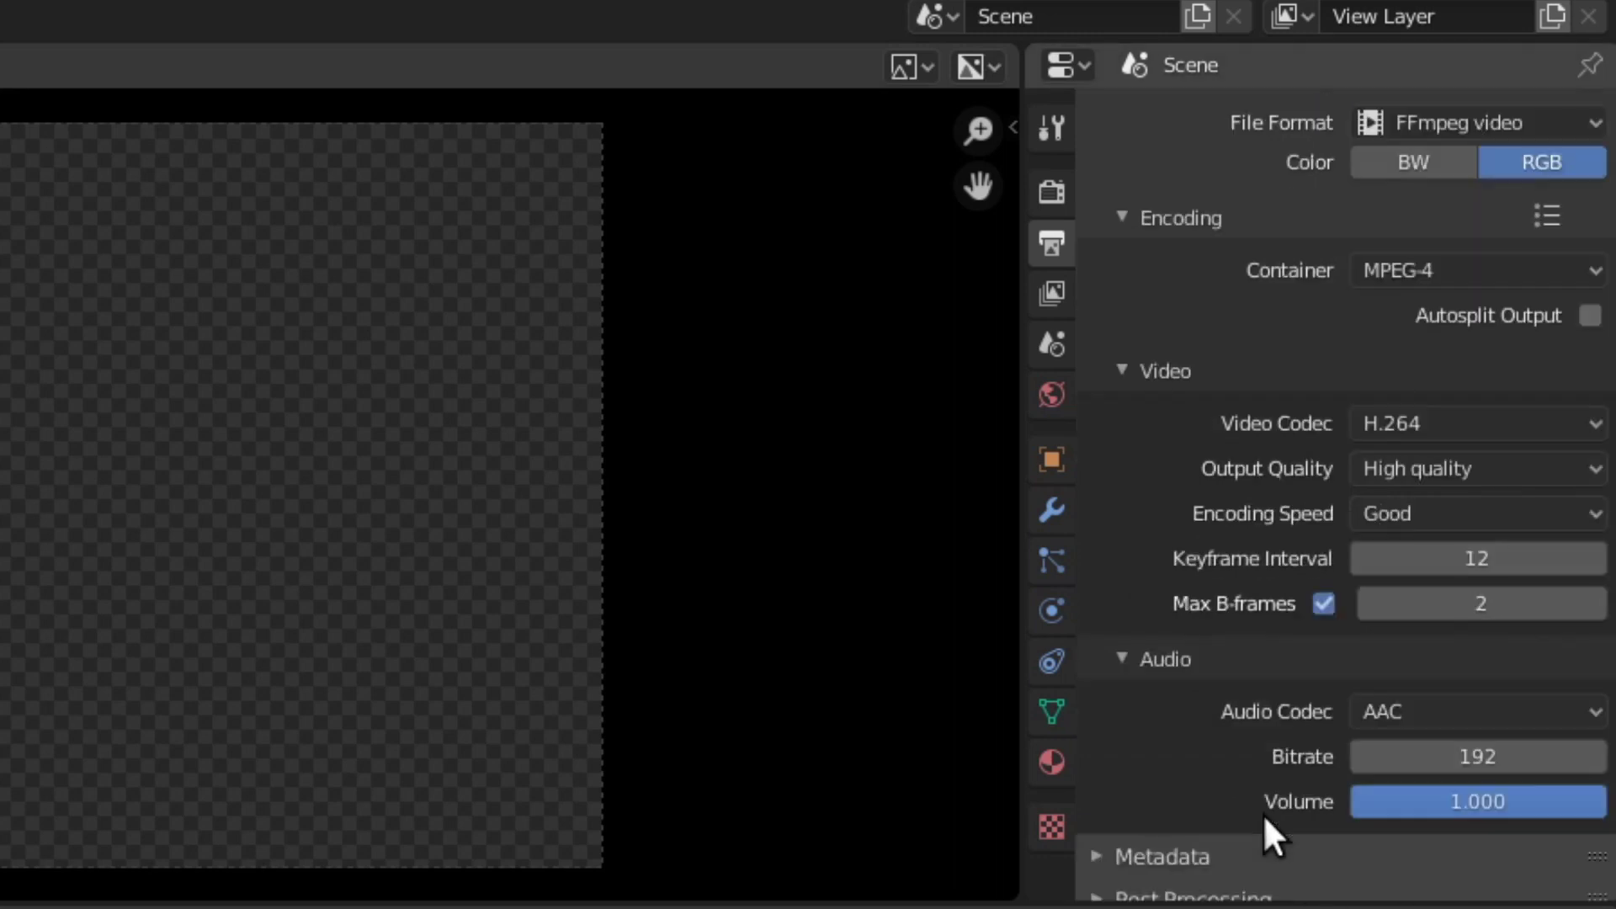
scroll(1264, 814, down, 1)
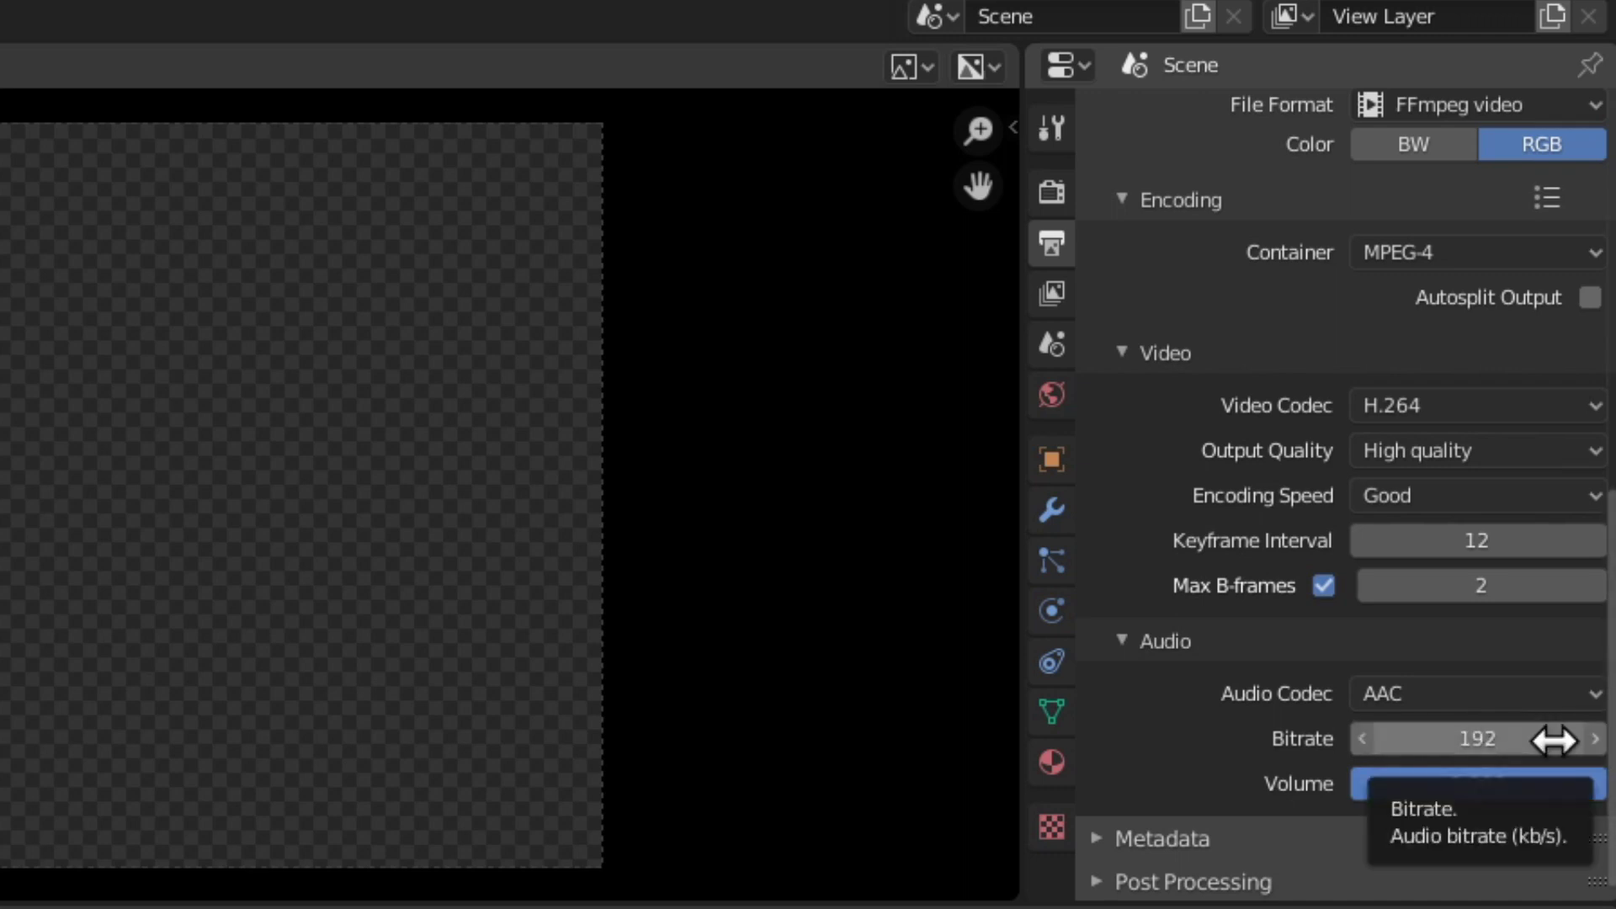
scroll(1245, 750, up, 15)
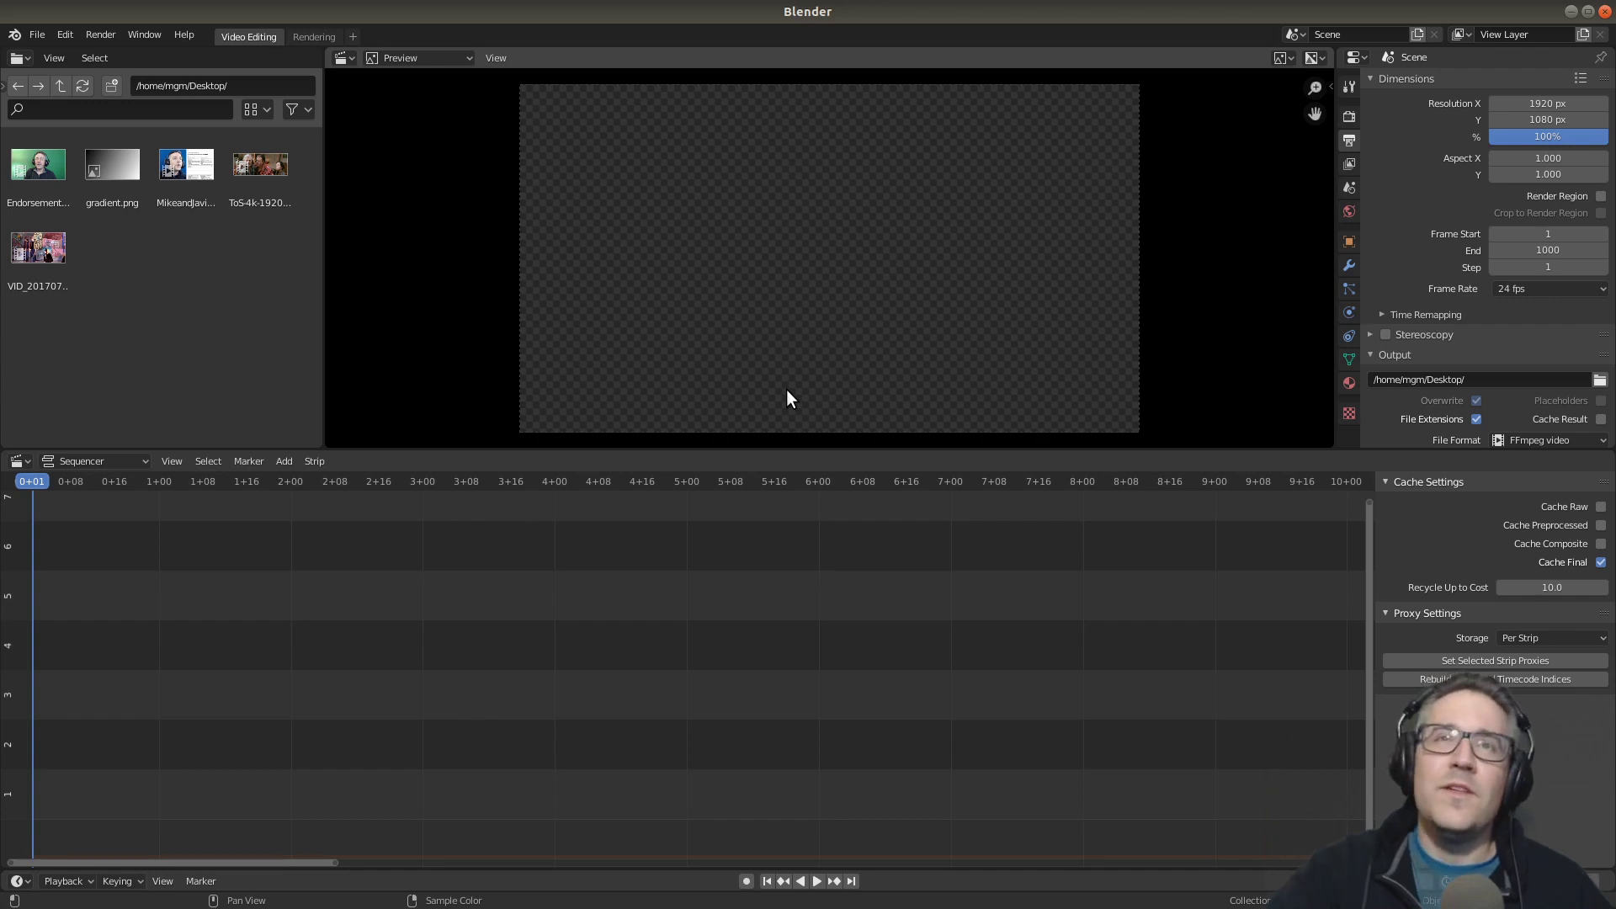
Open the preferences and set the interface display's resolution scale to 1.1.
click(63, 36)
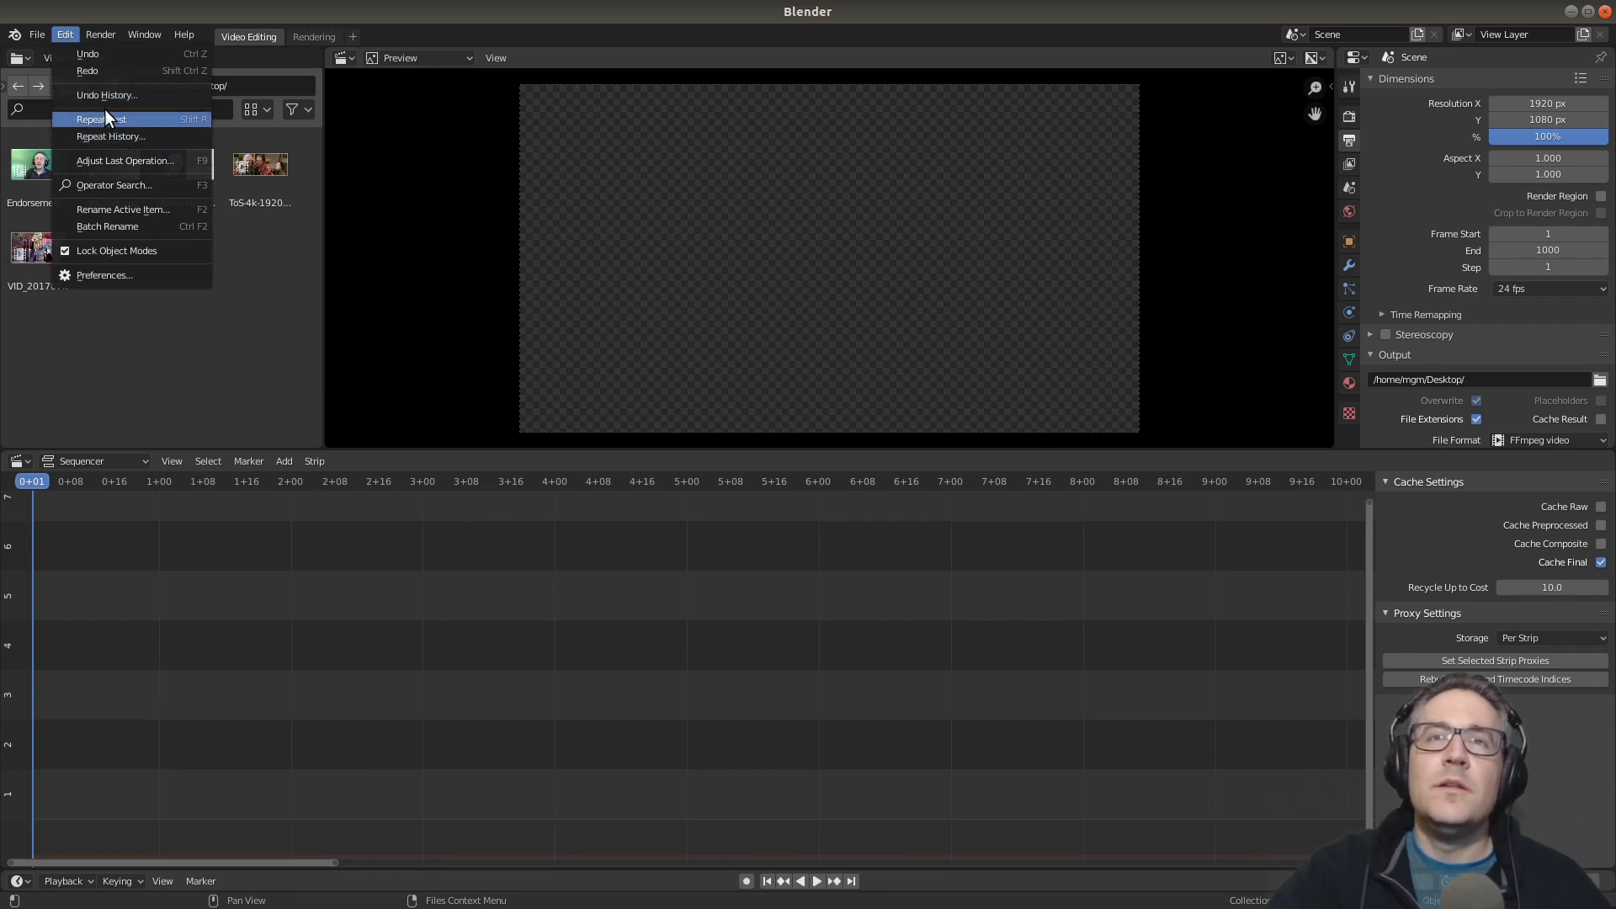
click(140, 277)
drag(294, 20, 734, 250)
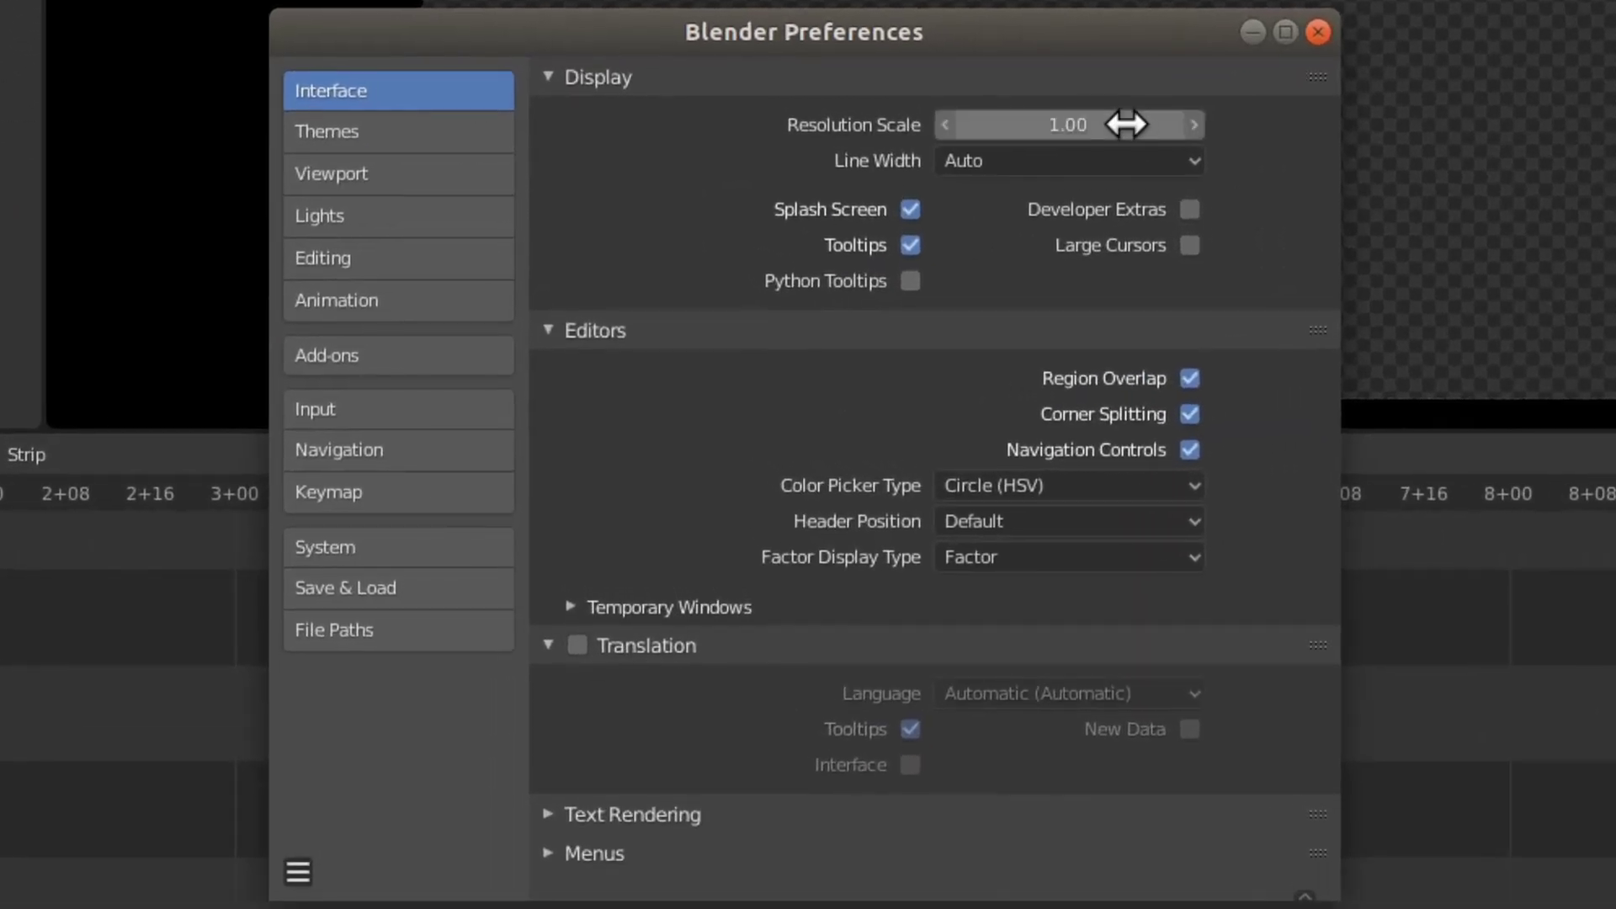
click(1032, 190)
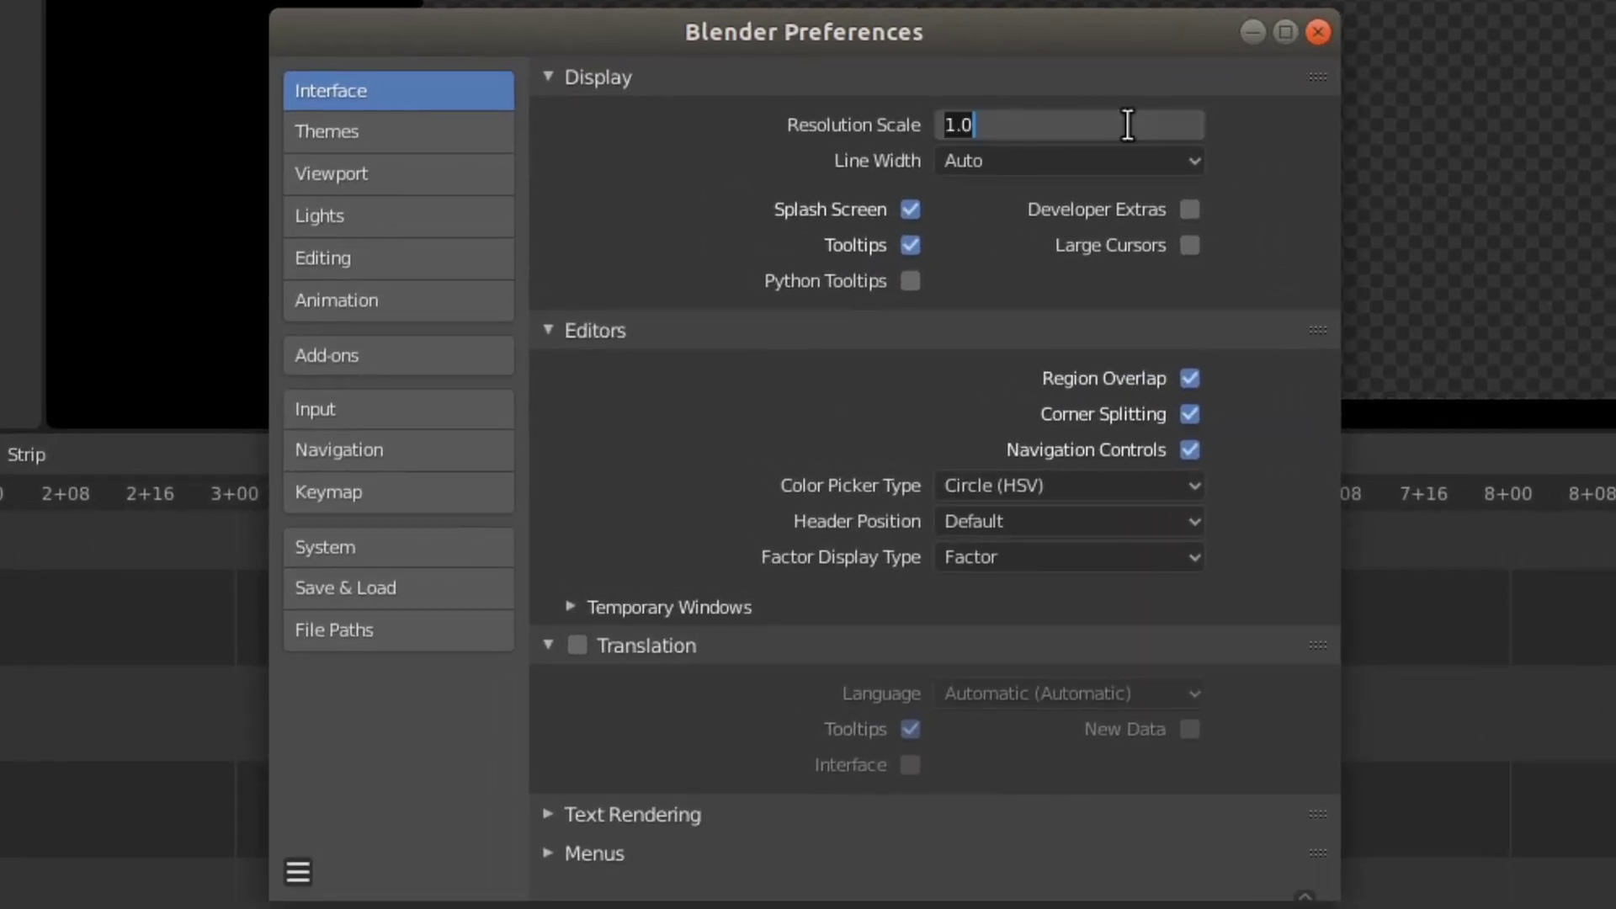
key(Return)
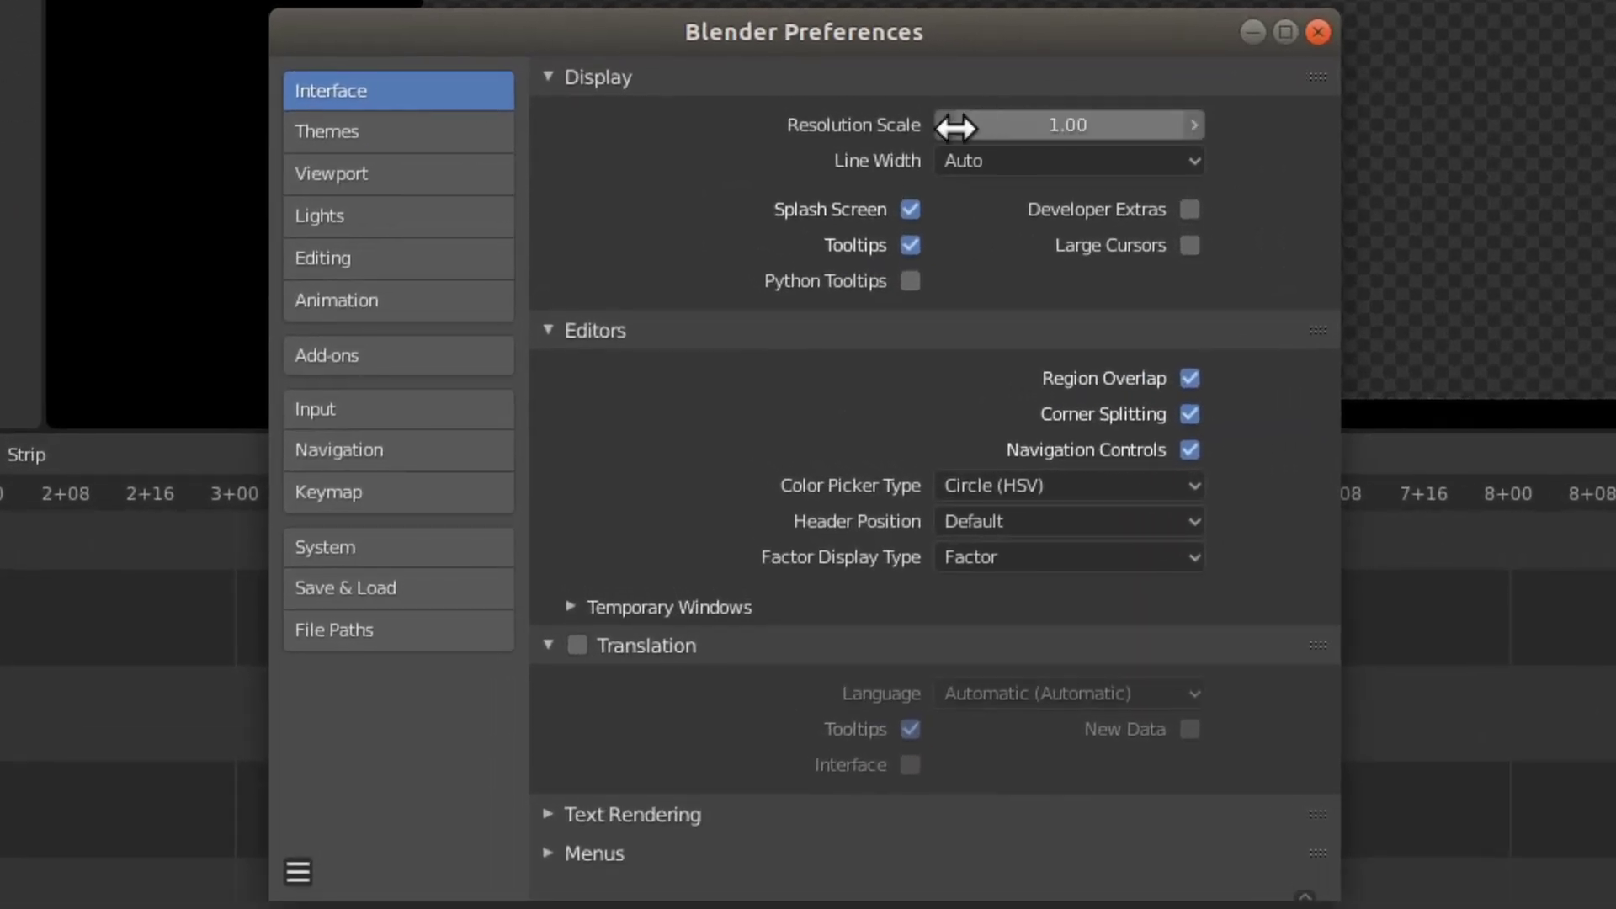
click(1087, 124)
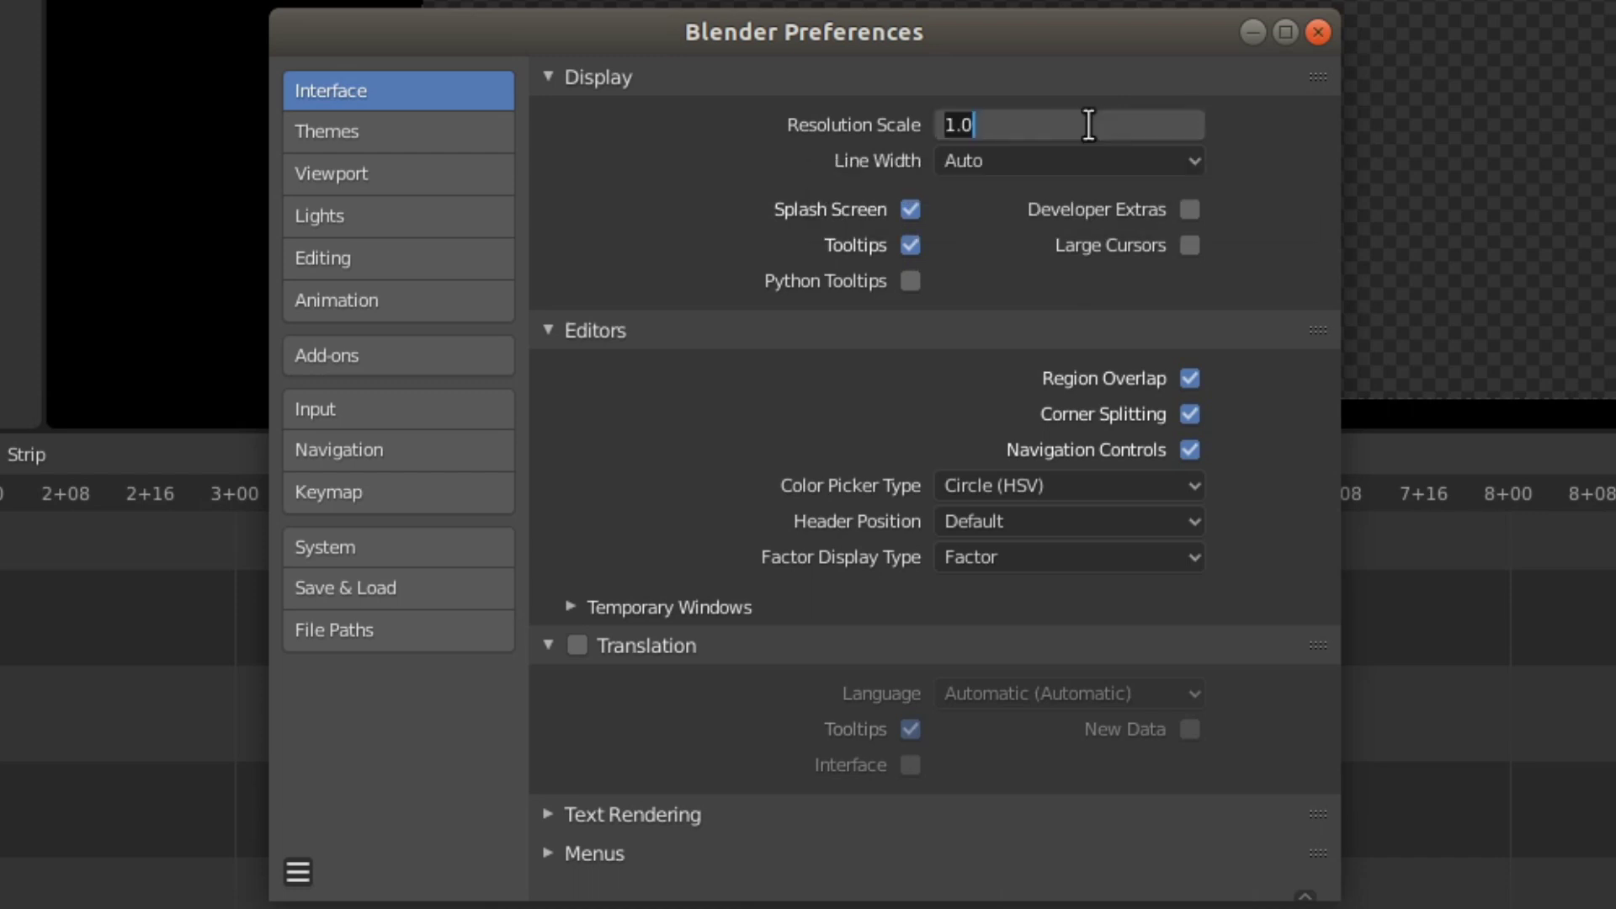
click(1087, 126)
key(BackSpace)
text(1)
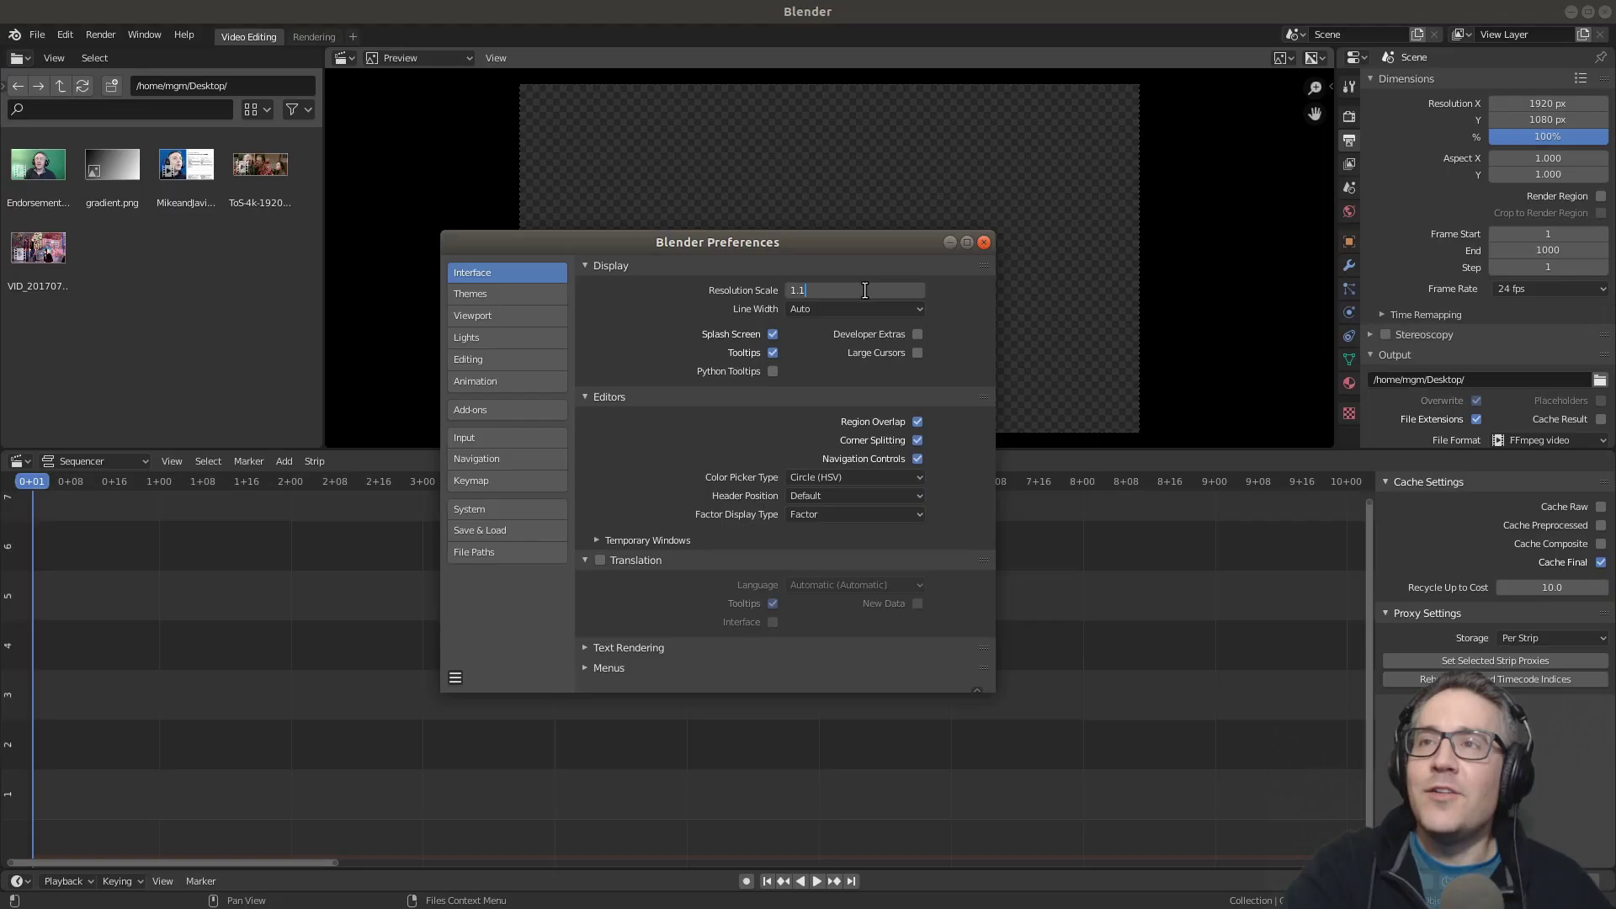
key(Return)
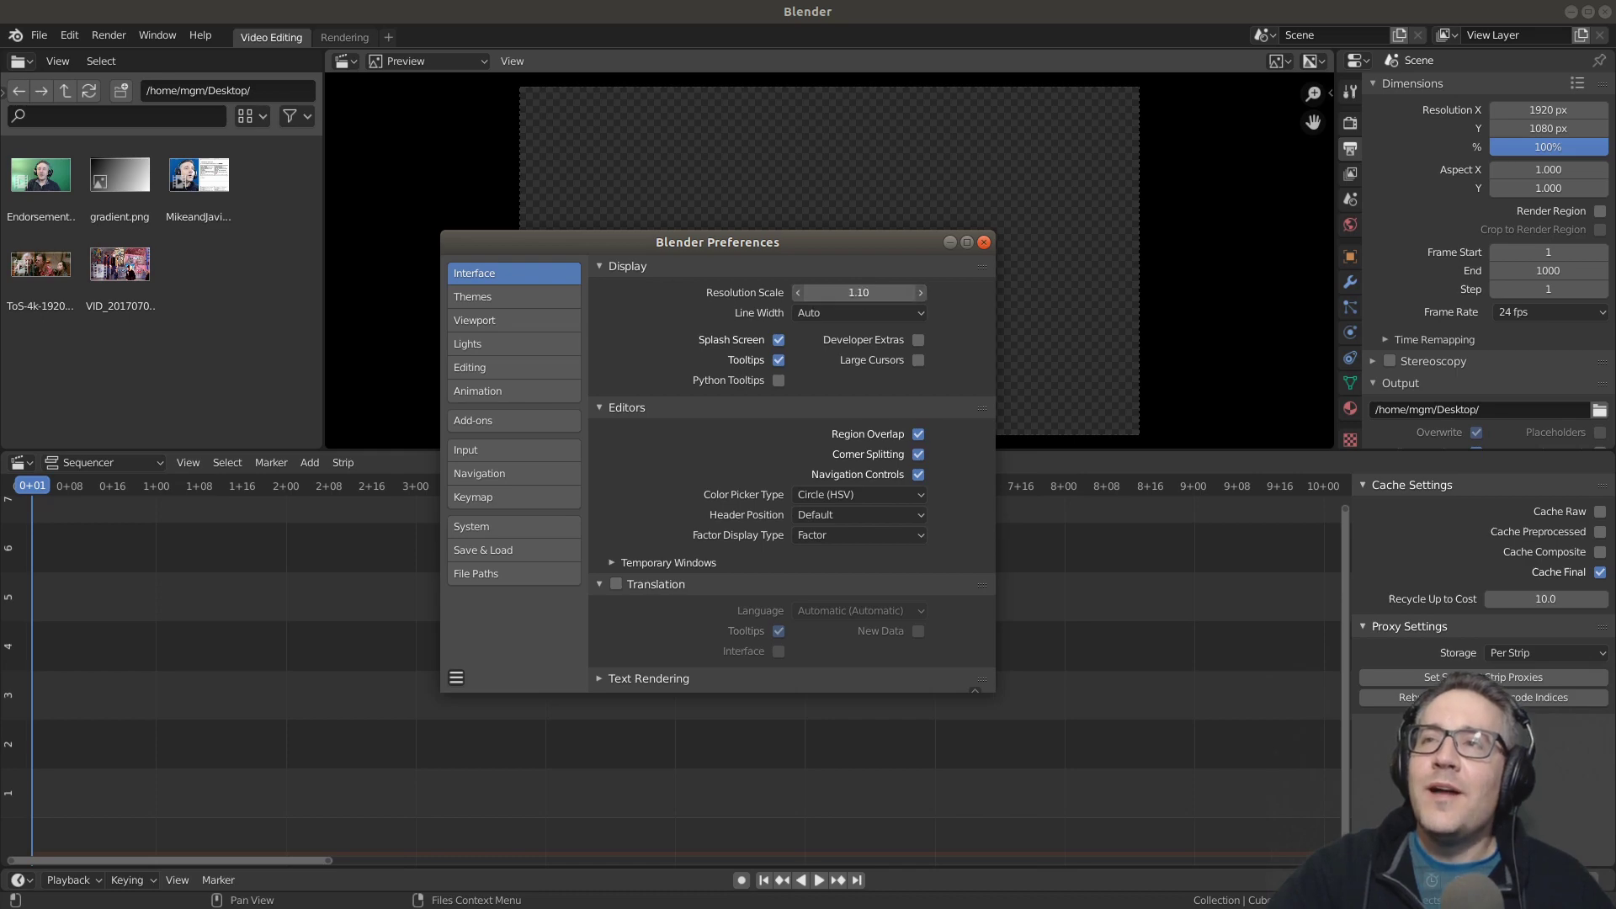
Try a larger interface resolution scale and set it back to 1.1.
mouse_move(859, 292)
mouse_down()
mouse_move(925, 291)
mouse_move(892, 307)
mouse_move(860, 296)
mouse_up()
click(860, 296)
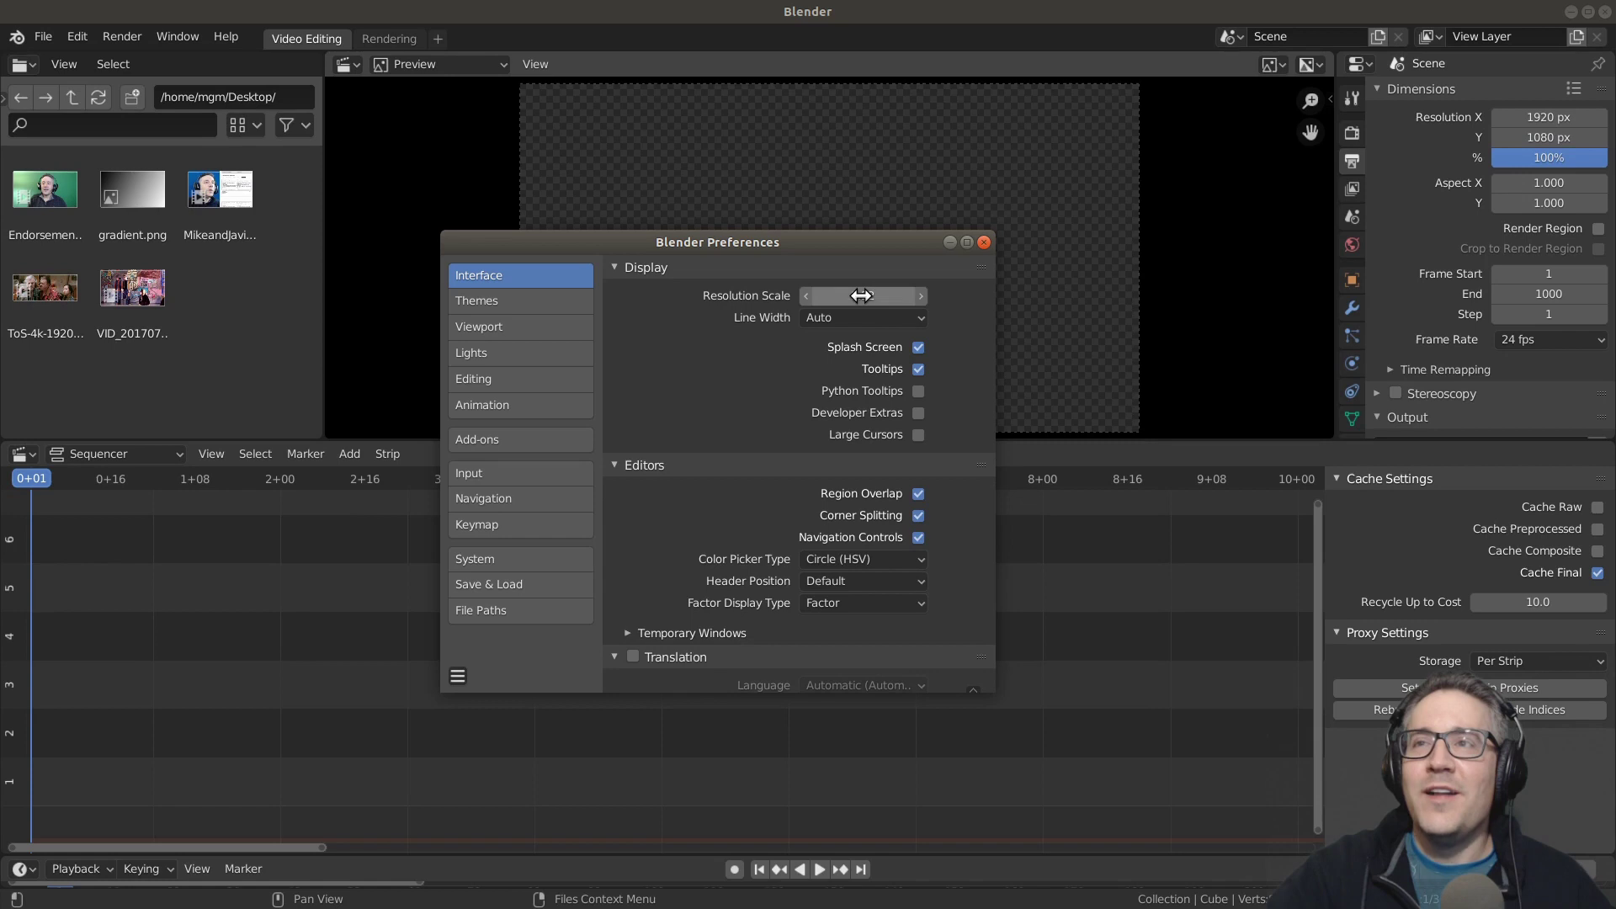
text(1.1)
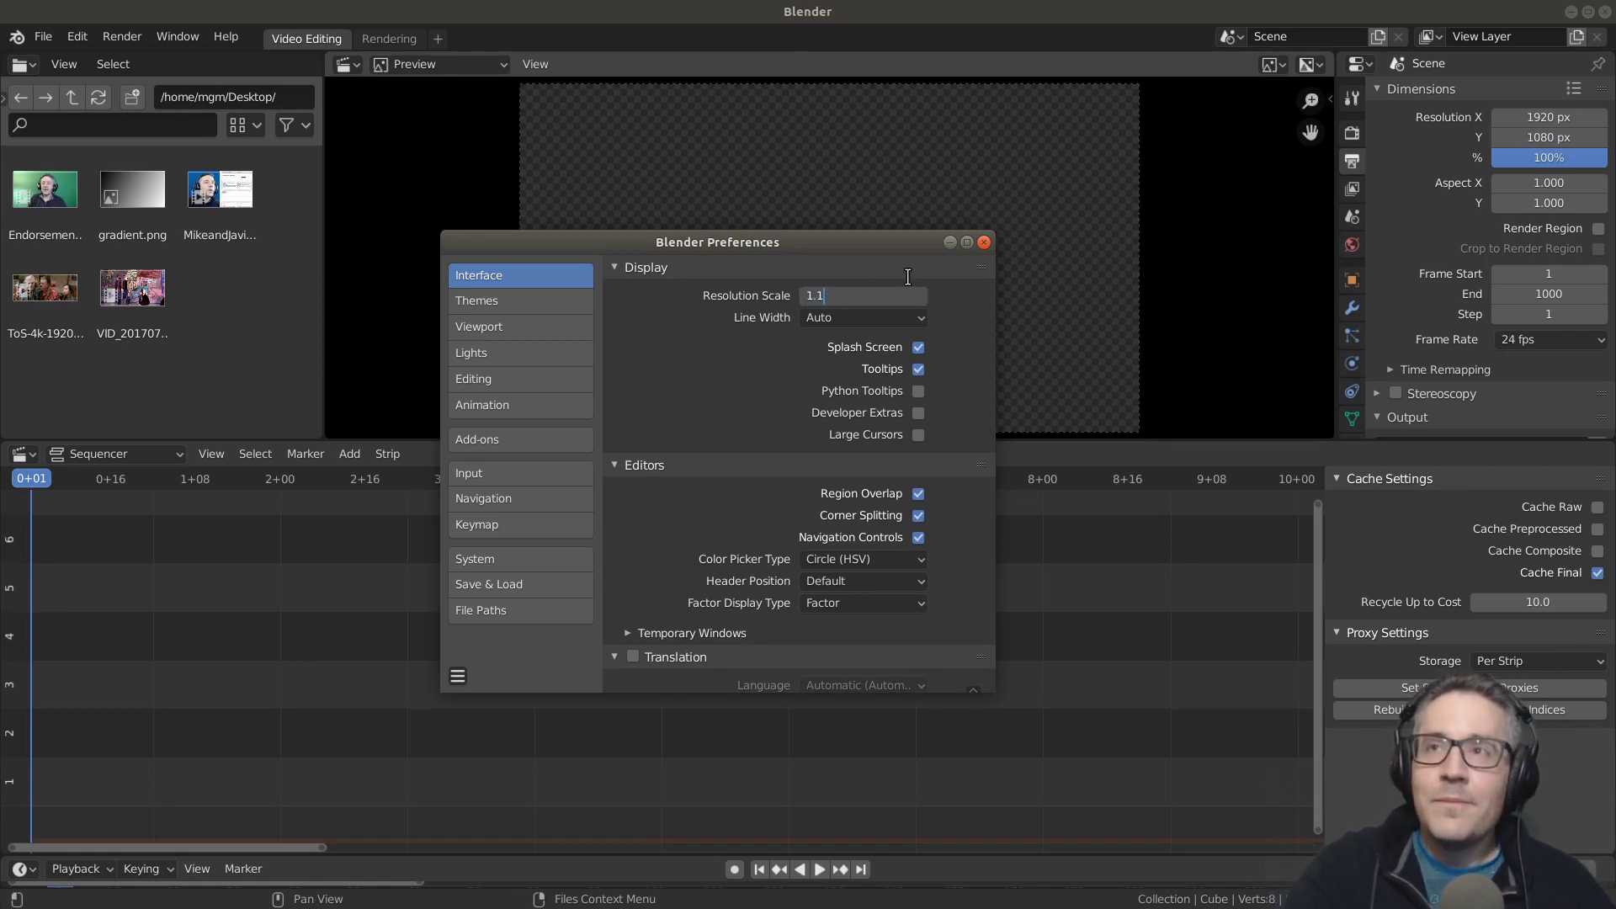
key(Return)
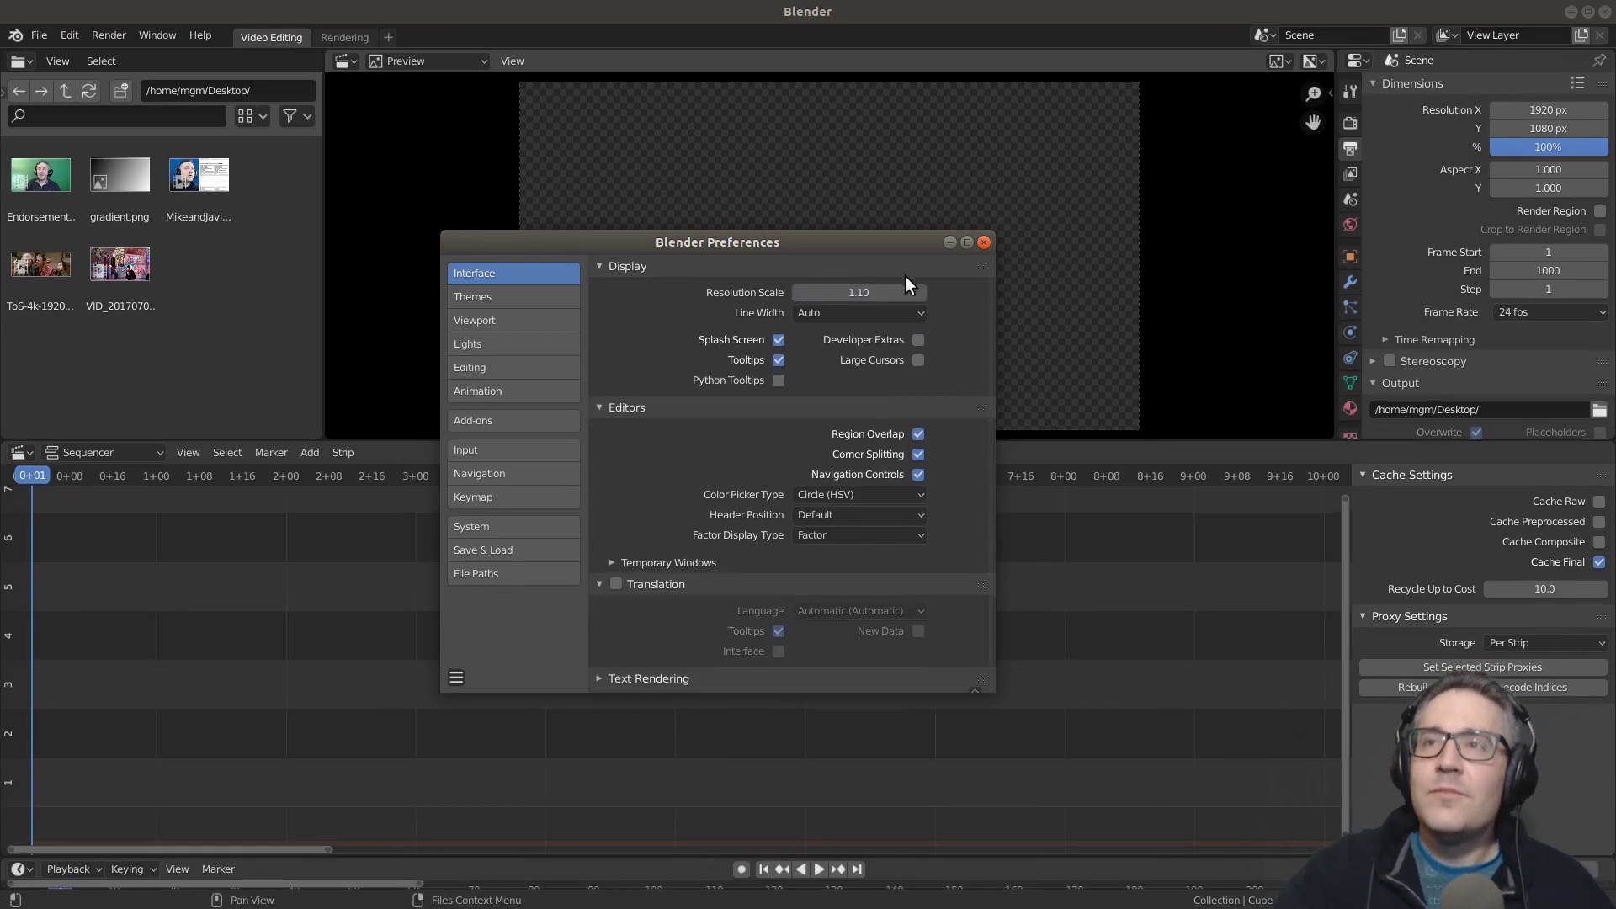
Set the interface display's line width to Thick.
click(826, 312)
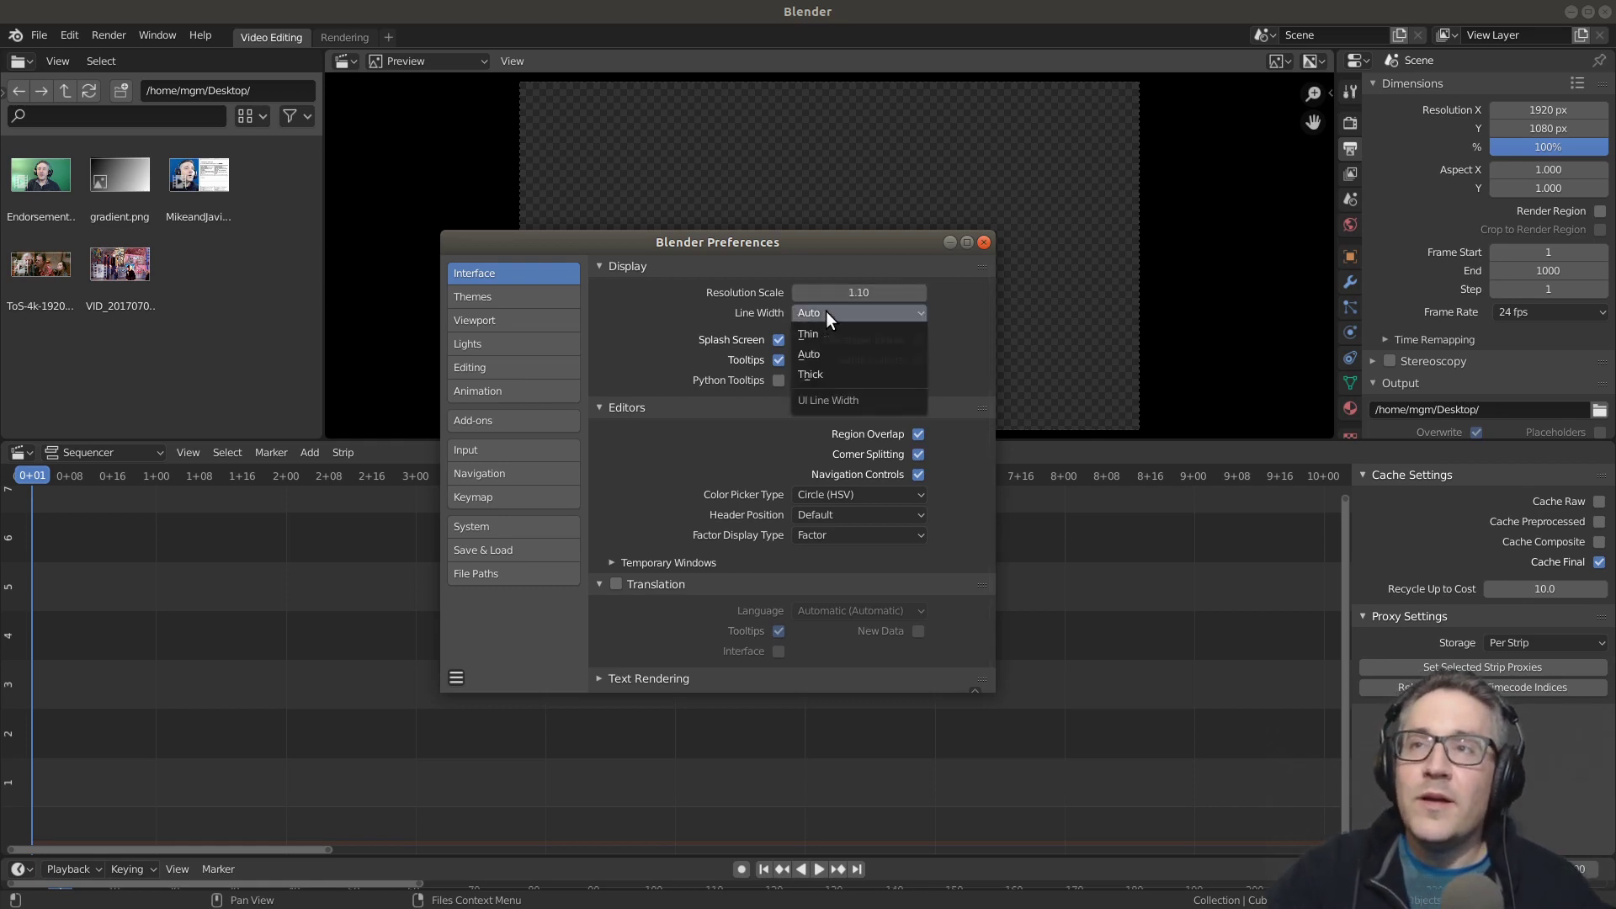
click(852, 371)
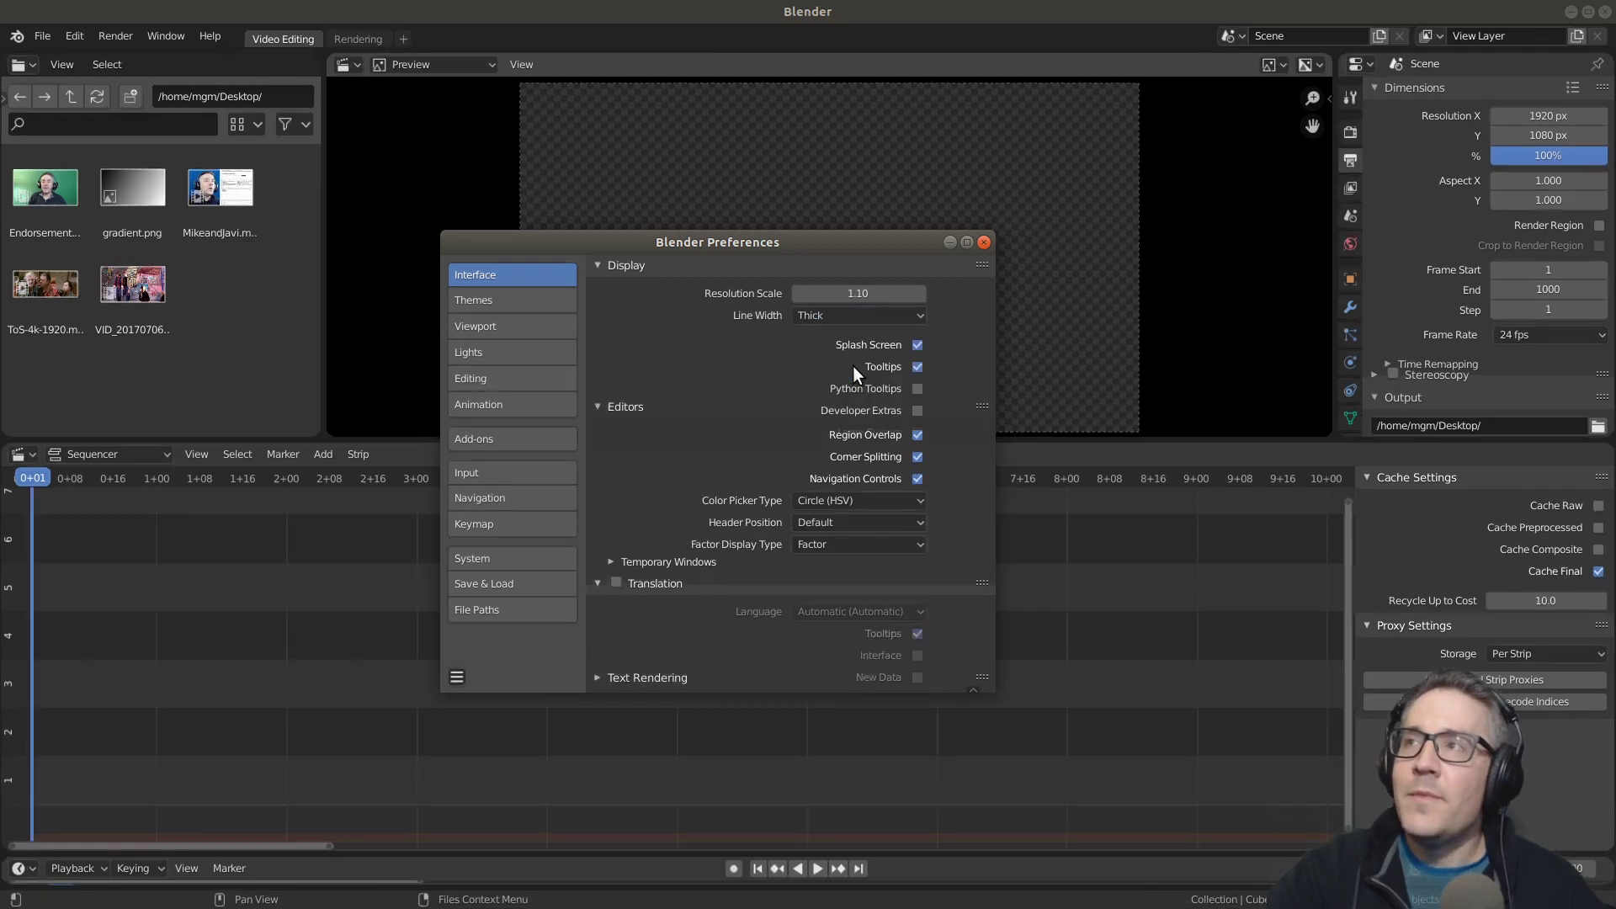
click(1359, 63)
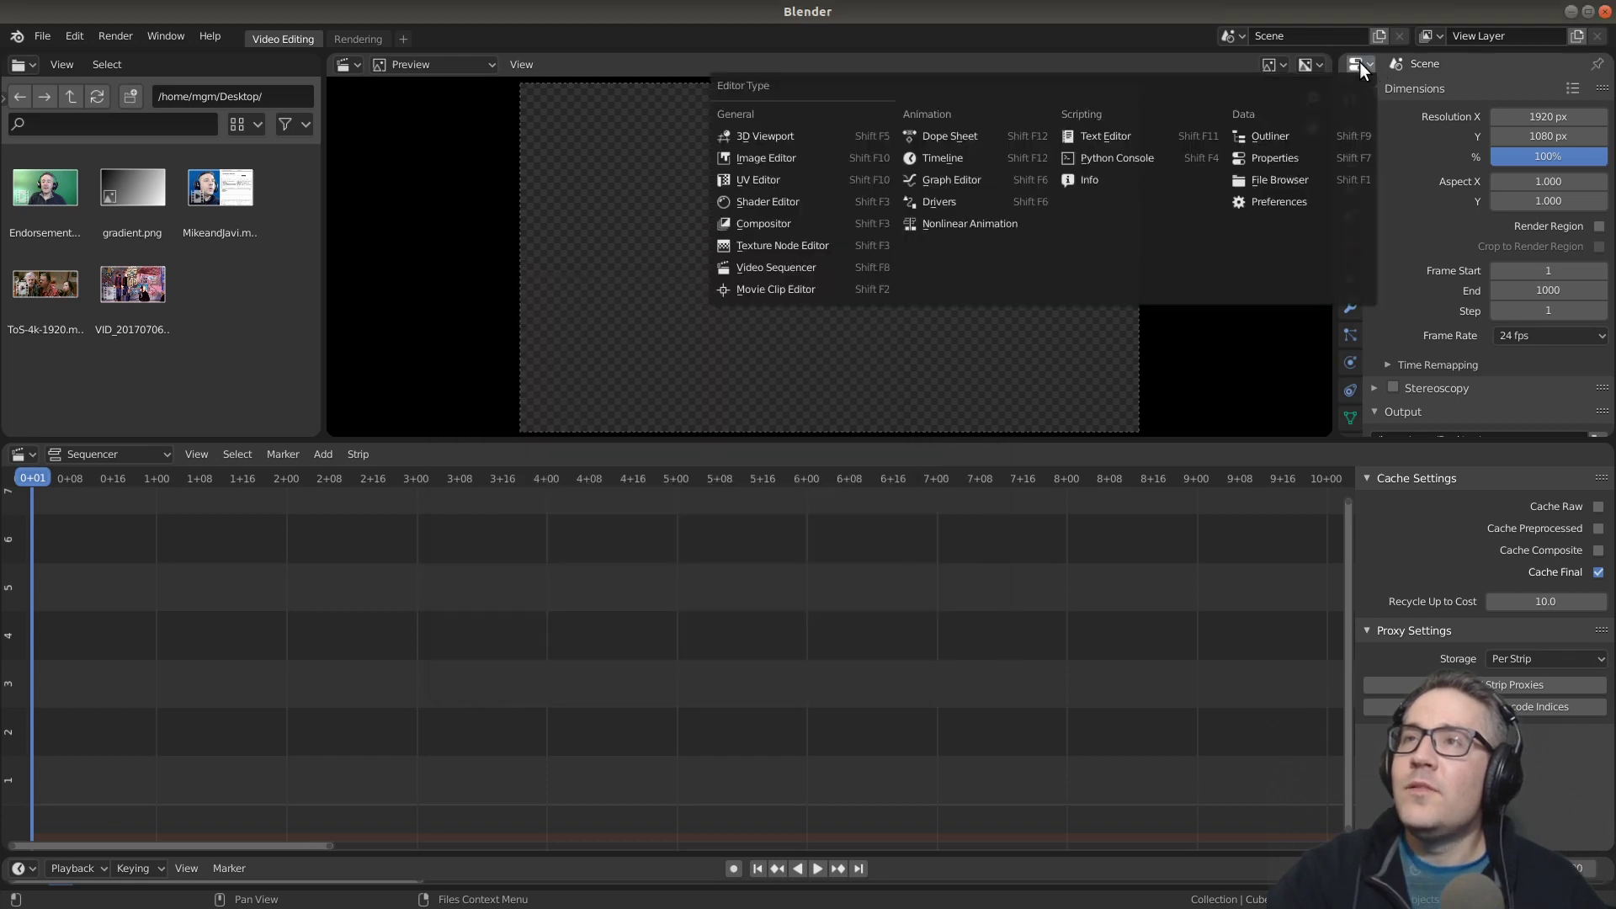
click(24, 65)
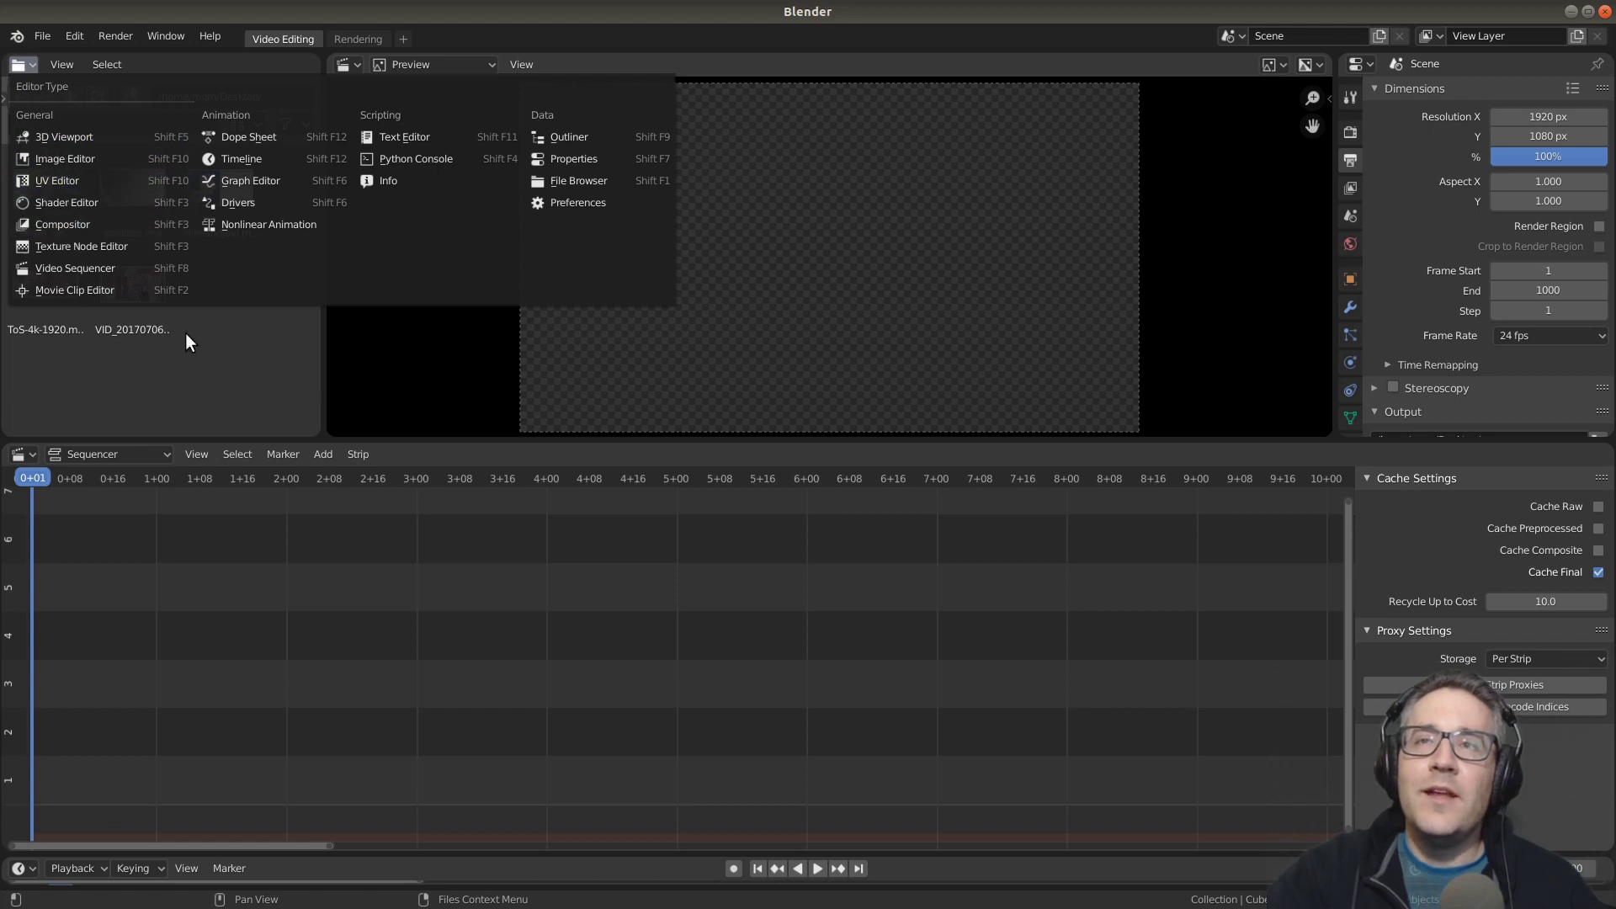
click(21, 64)
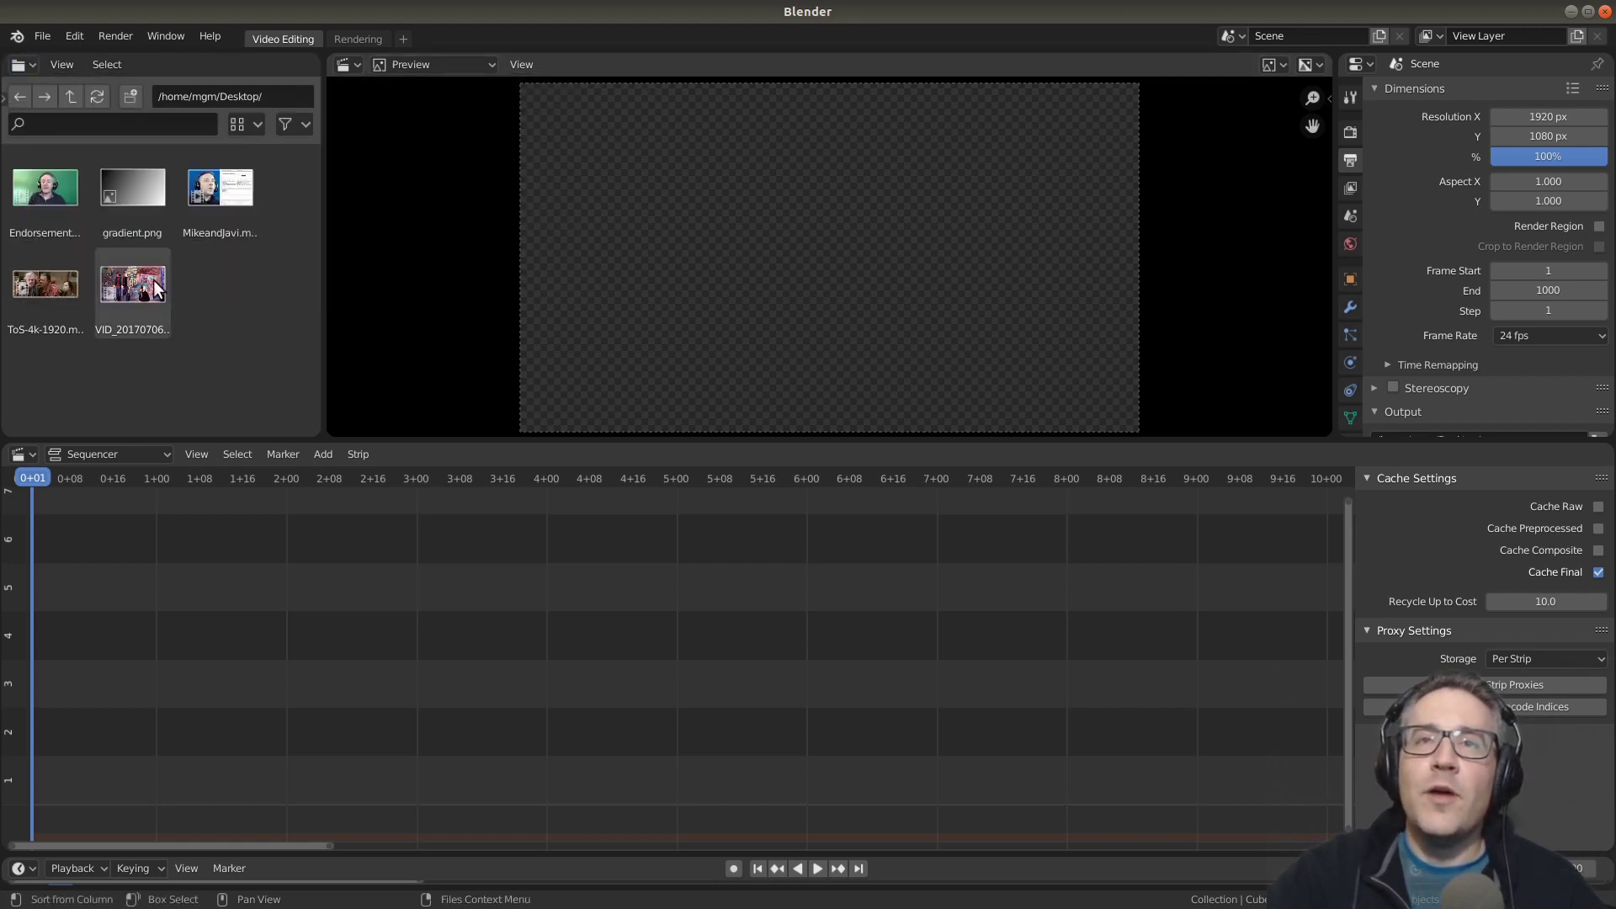
click(346, 67)
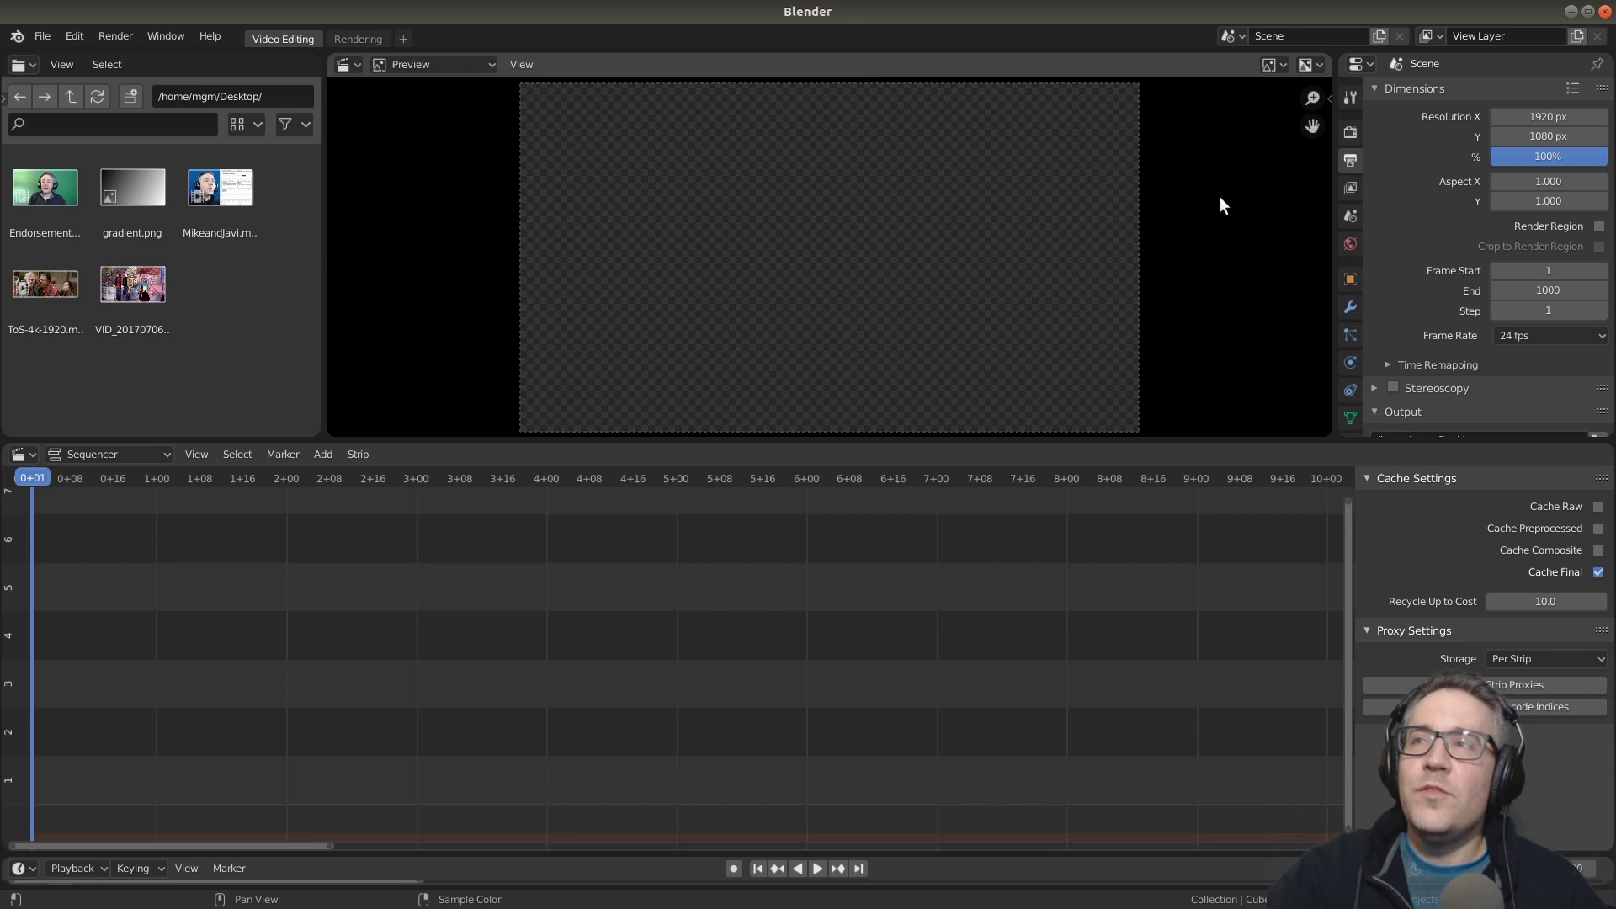
click(1358, 62)
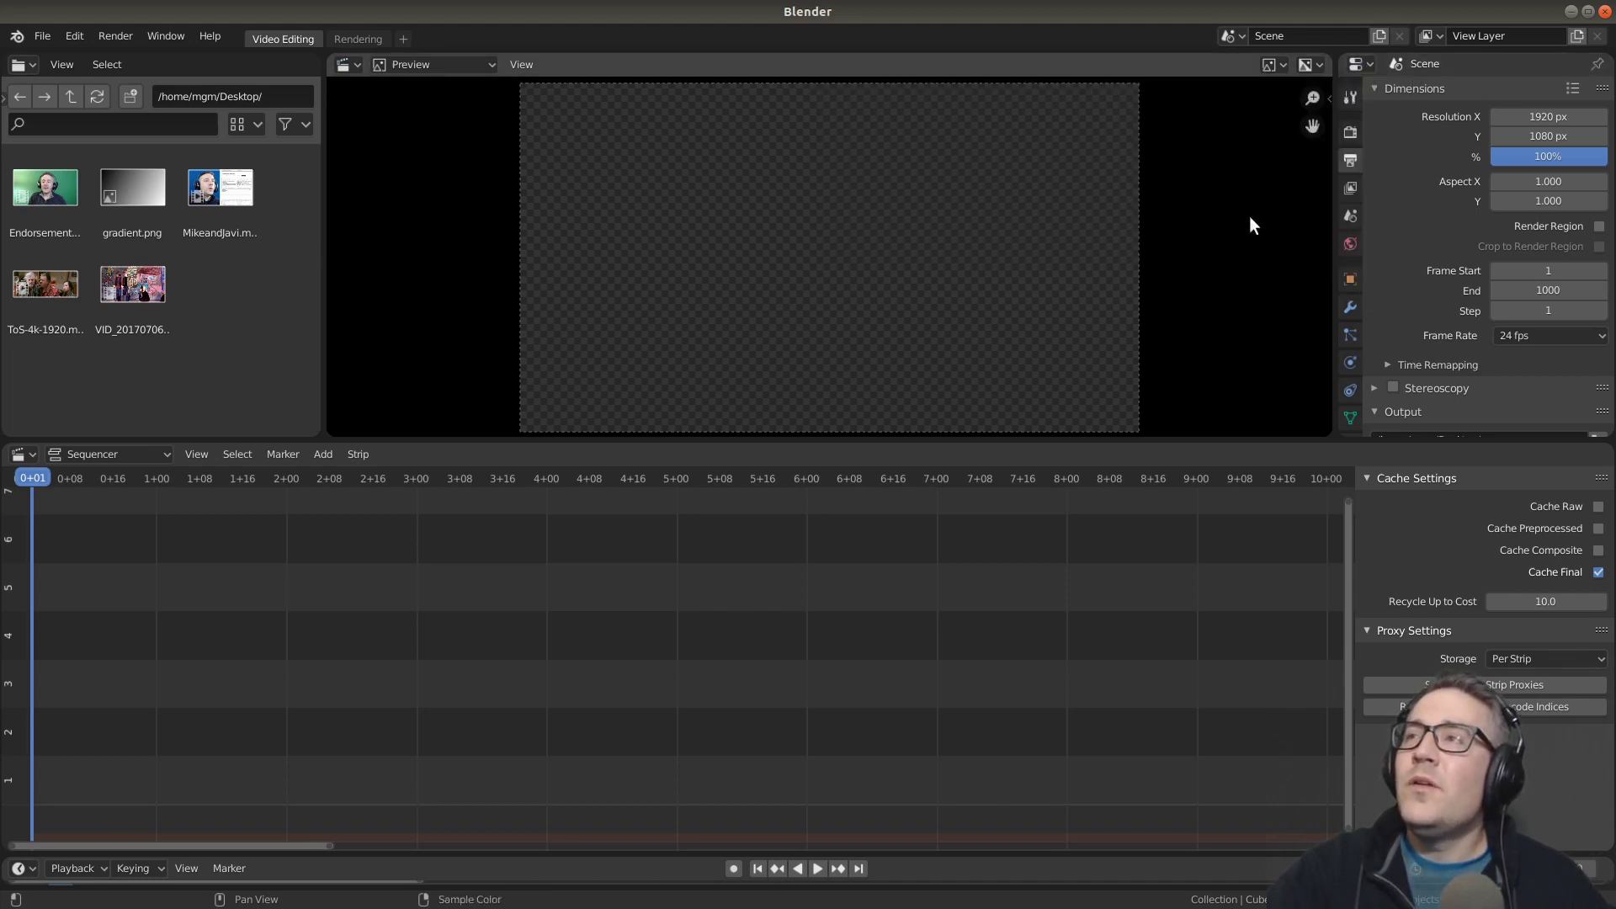
Reopen the interface preferences, try the Thin line width for comparison and restore it to Thick.
click(82, 37)
click(148, 316)
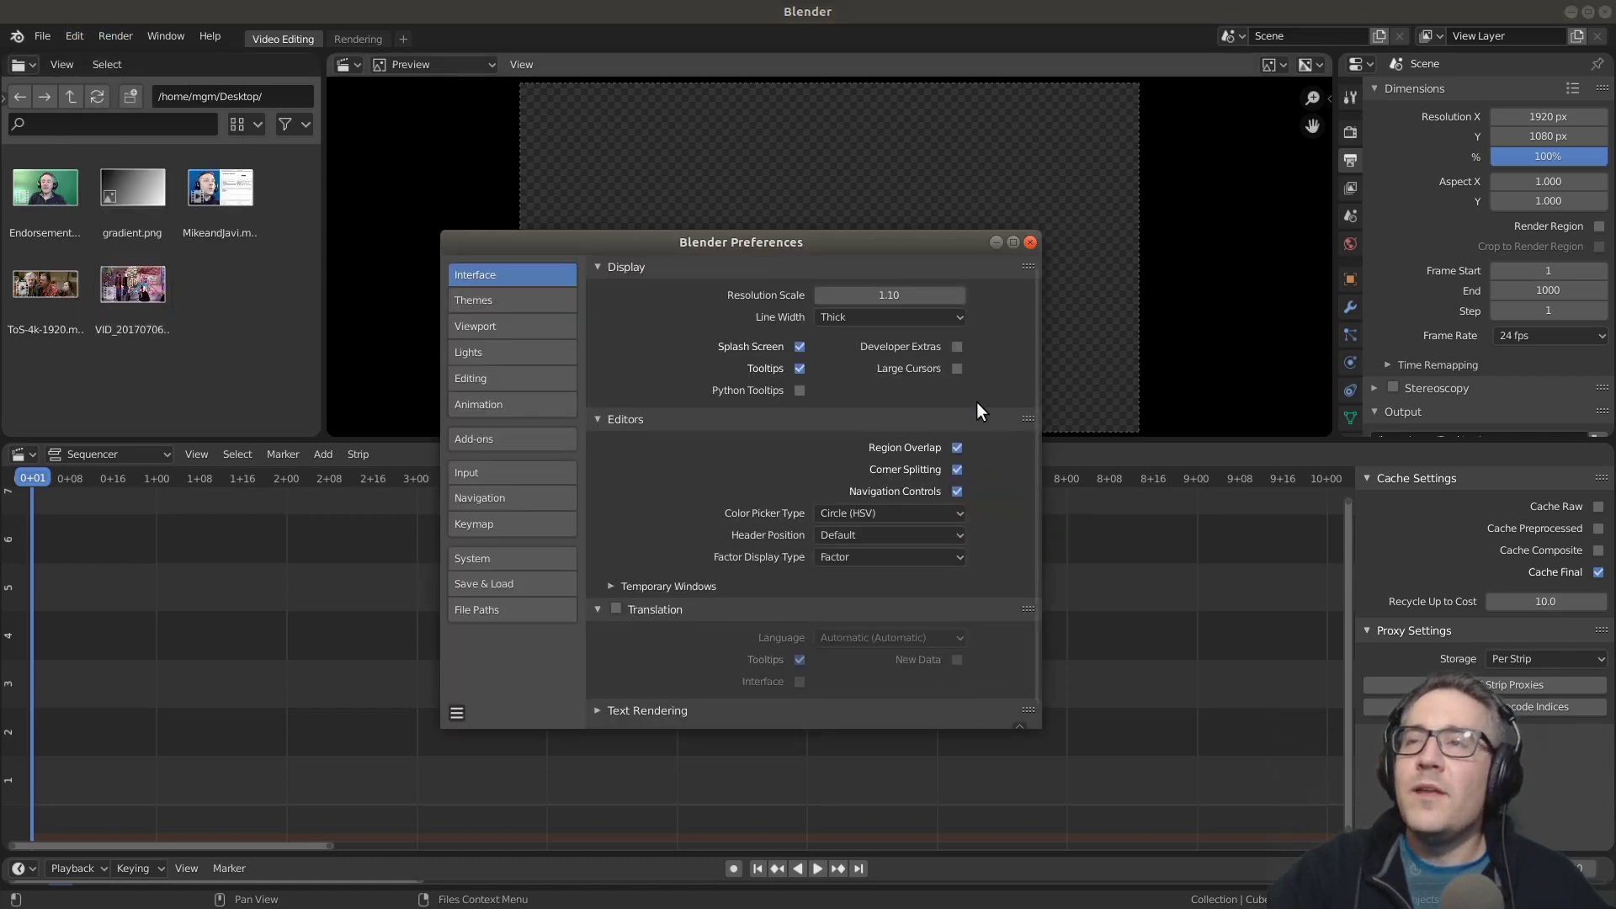
click(854, 317)
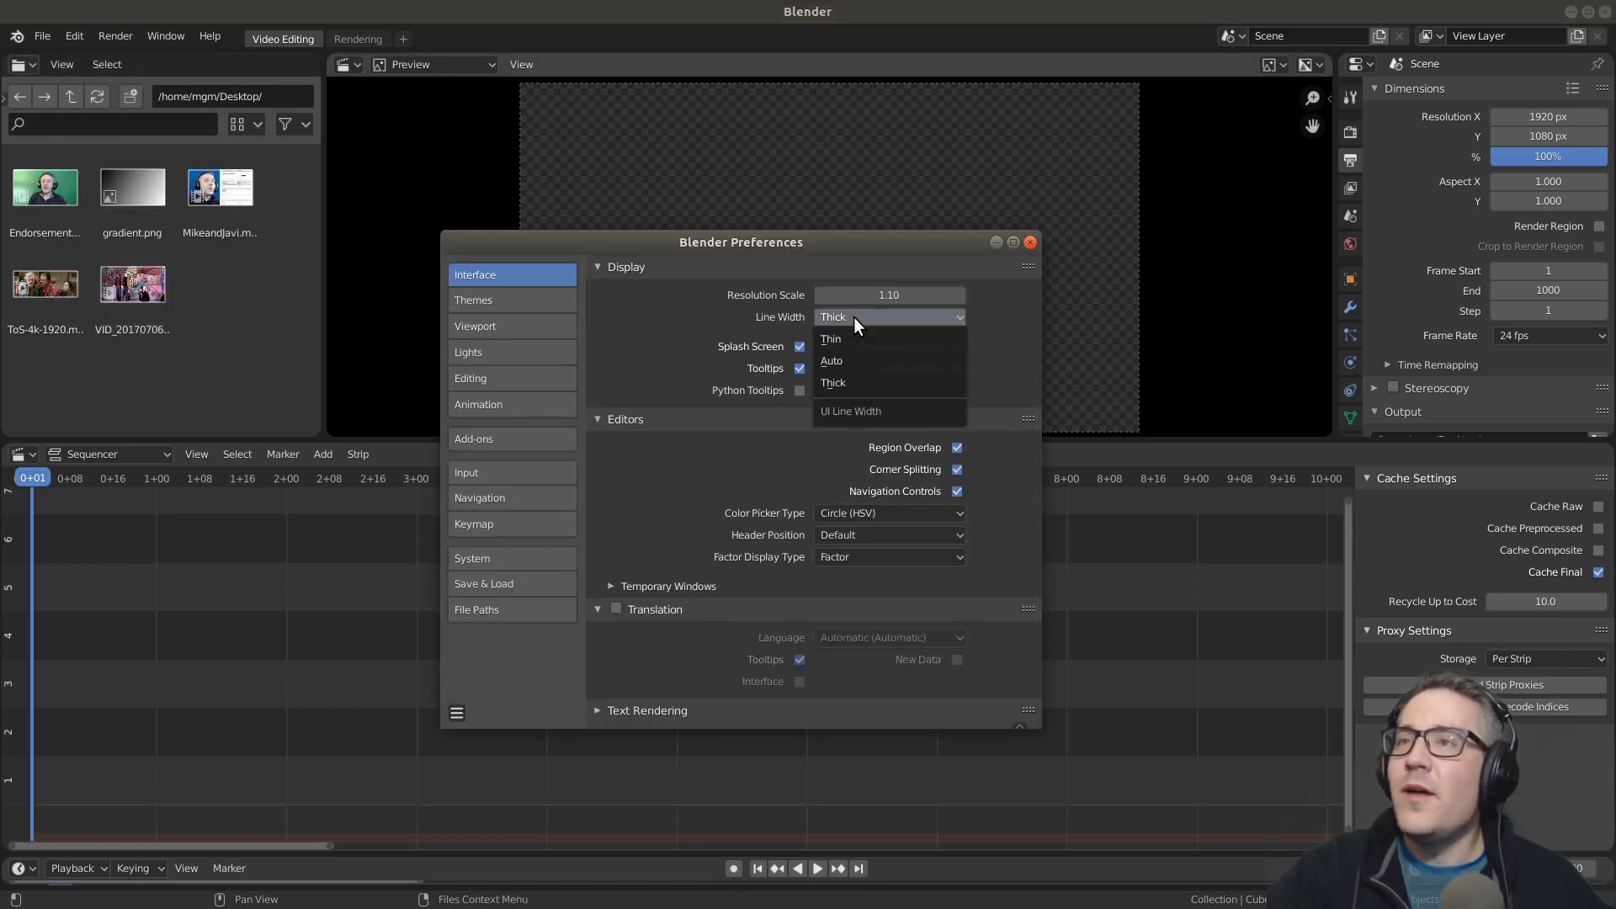
click(853, 340)
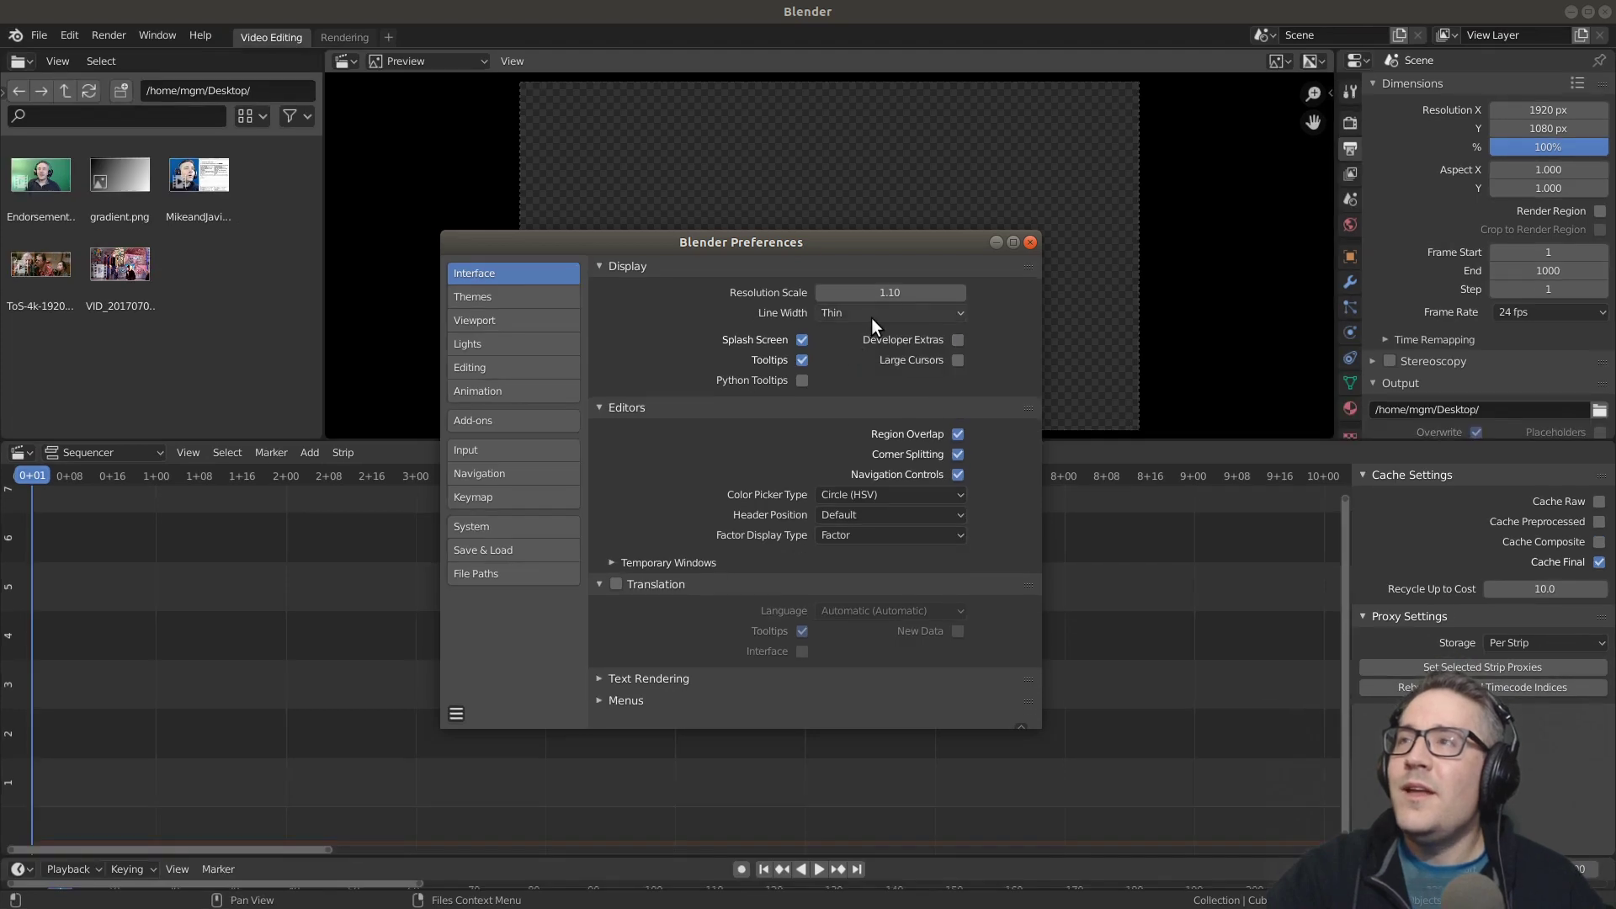
click(933, 312)
click(890, 376)
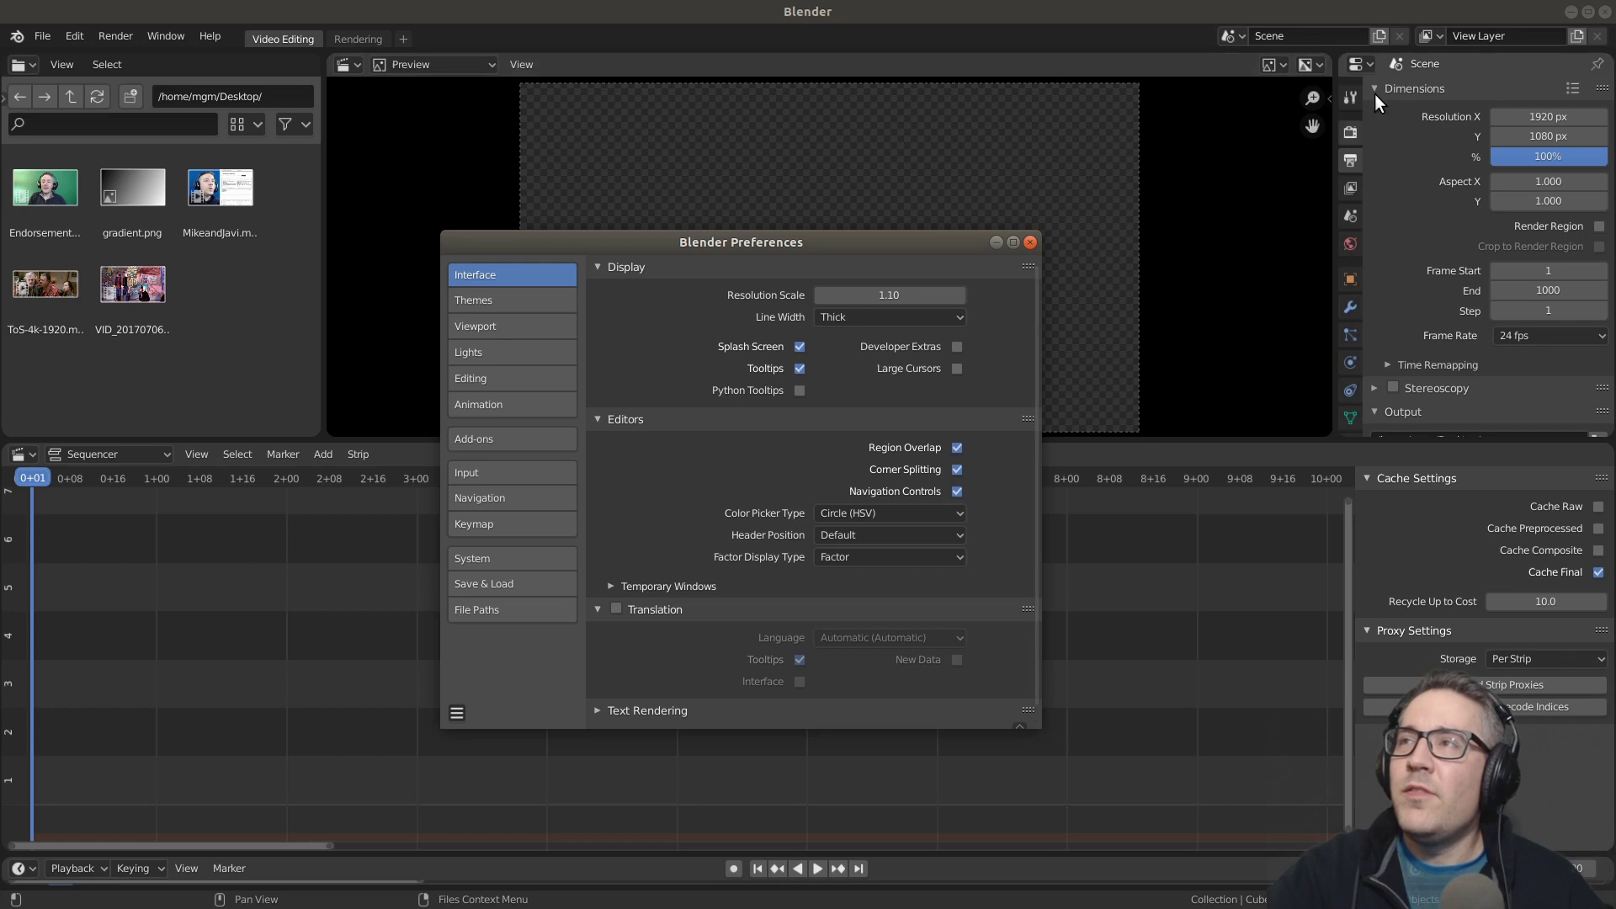
click(1339, 56)
drag(1338, 58, 1418, 201)
key(Escape)
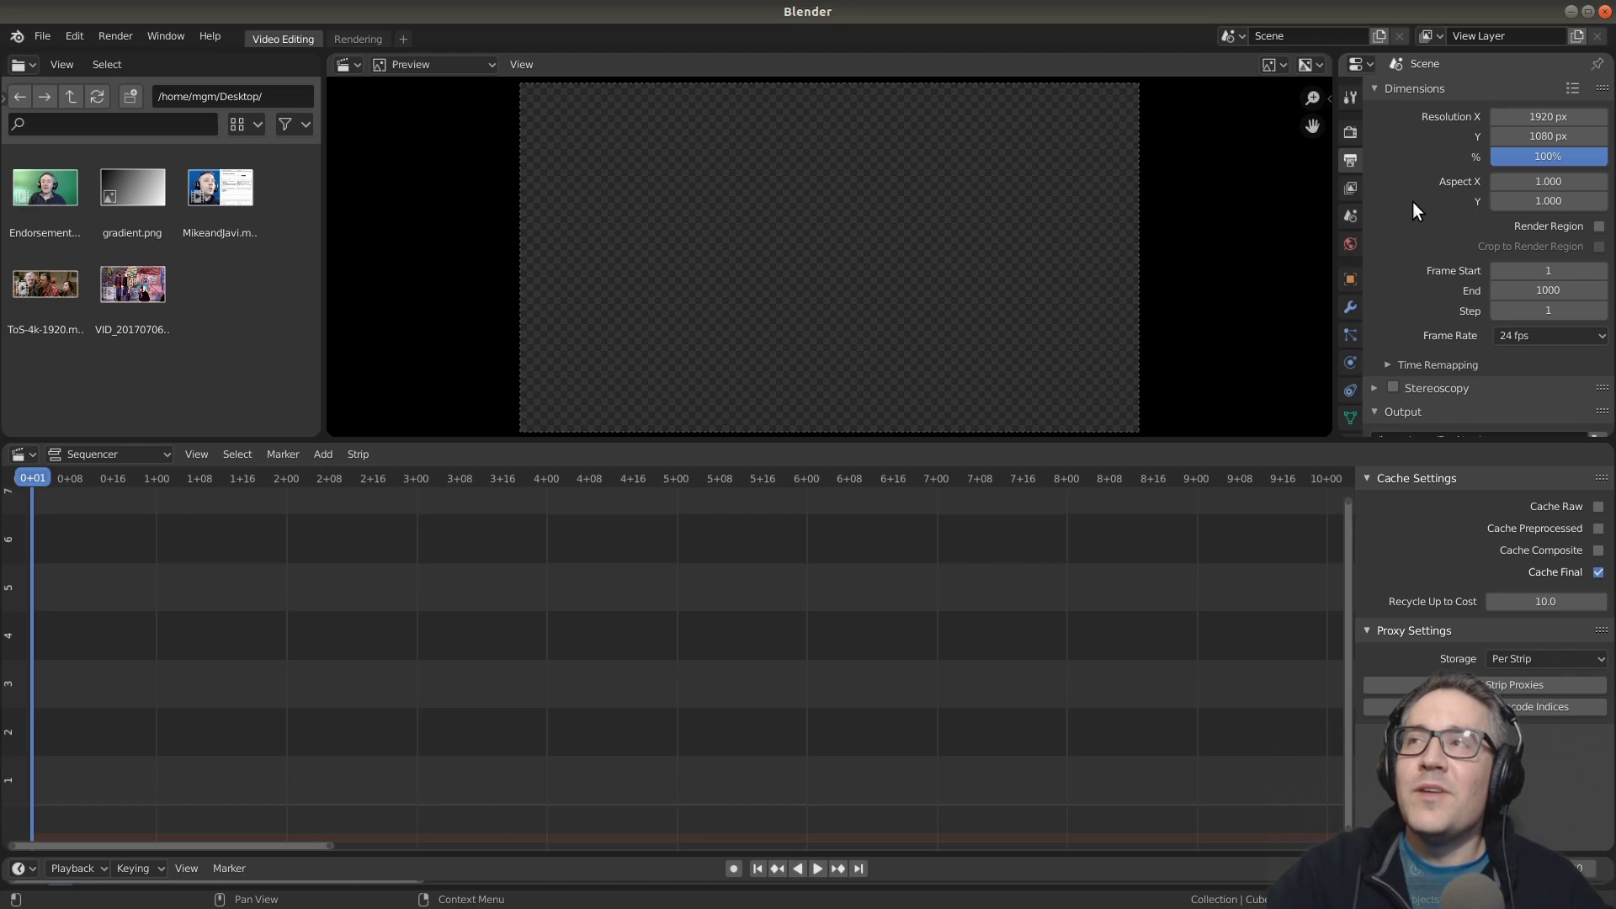
Open the interface preferences and set the temporary windows' Render In option to Keep User Interface.
click(75, 40)
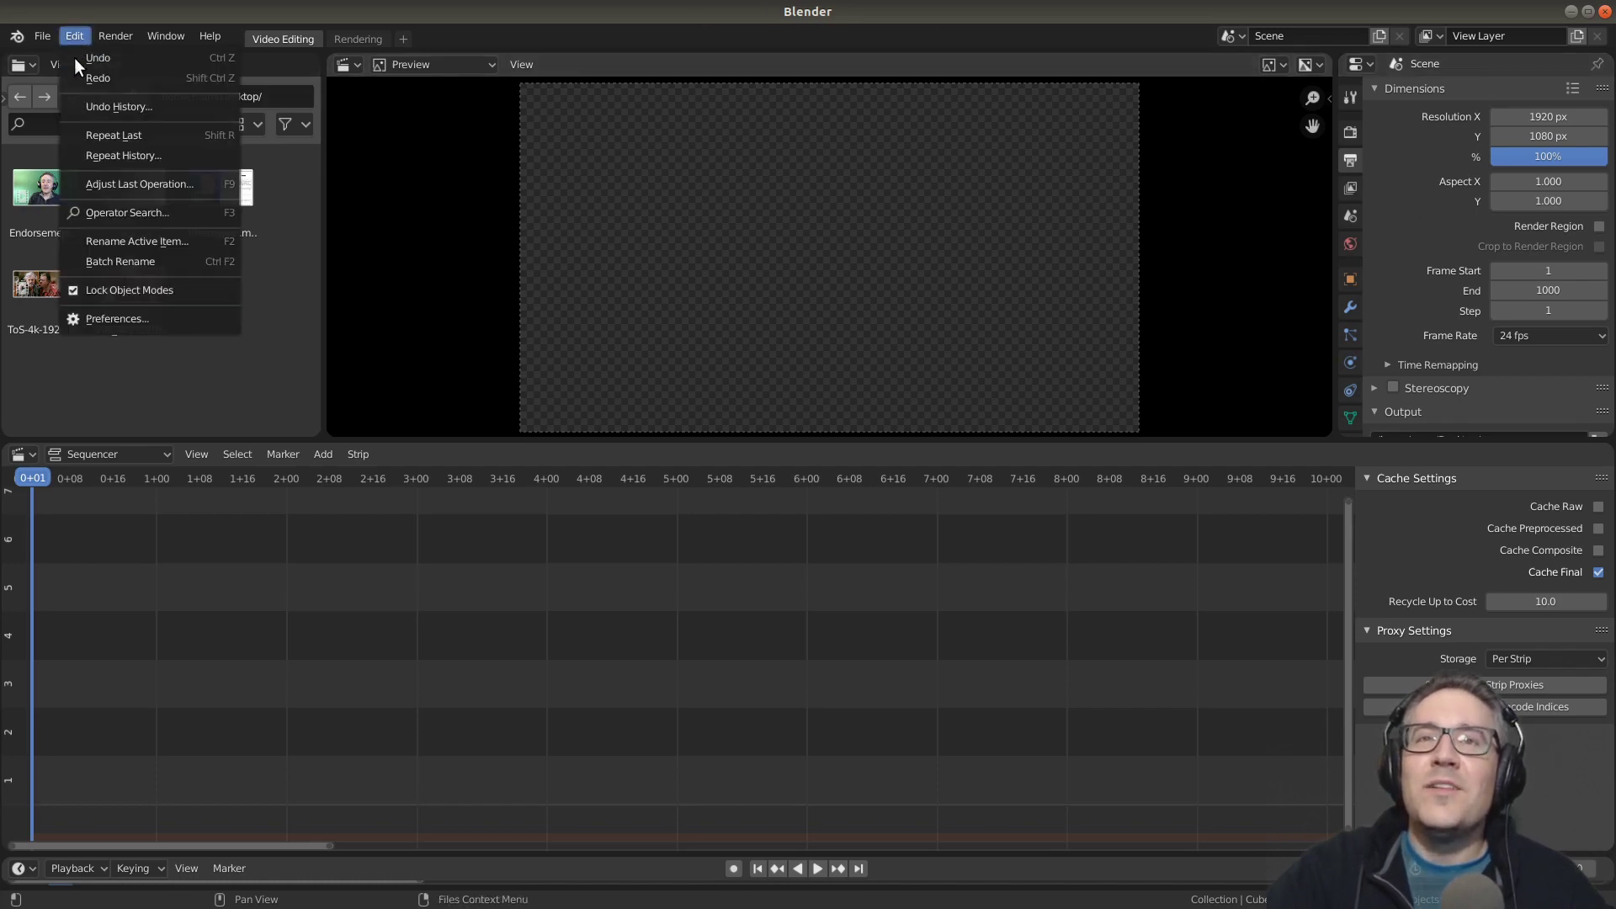
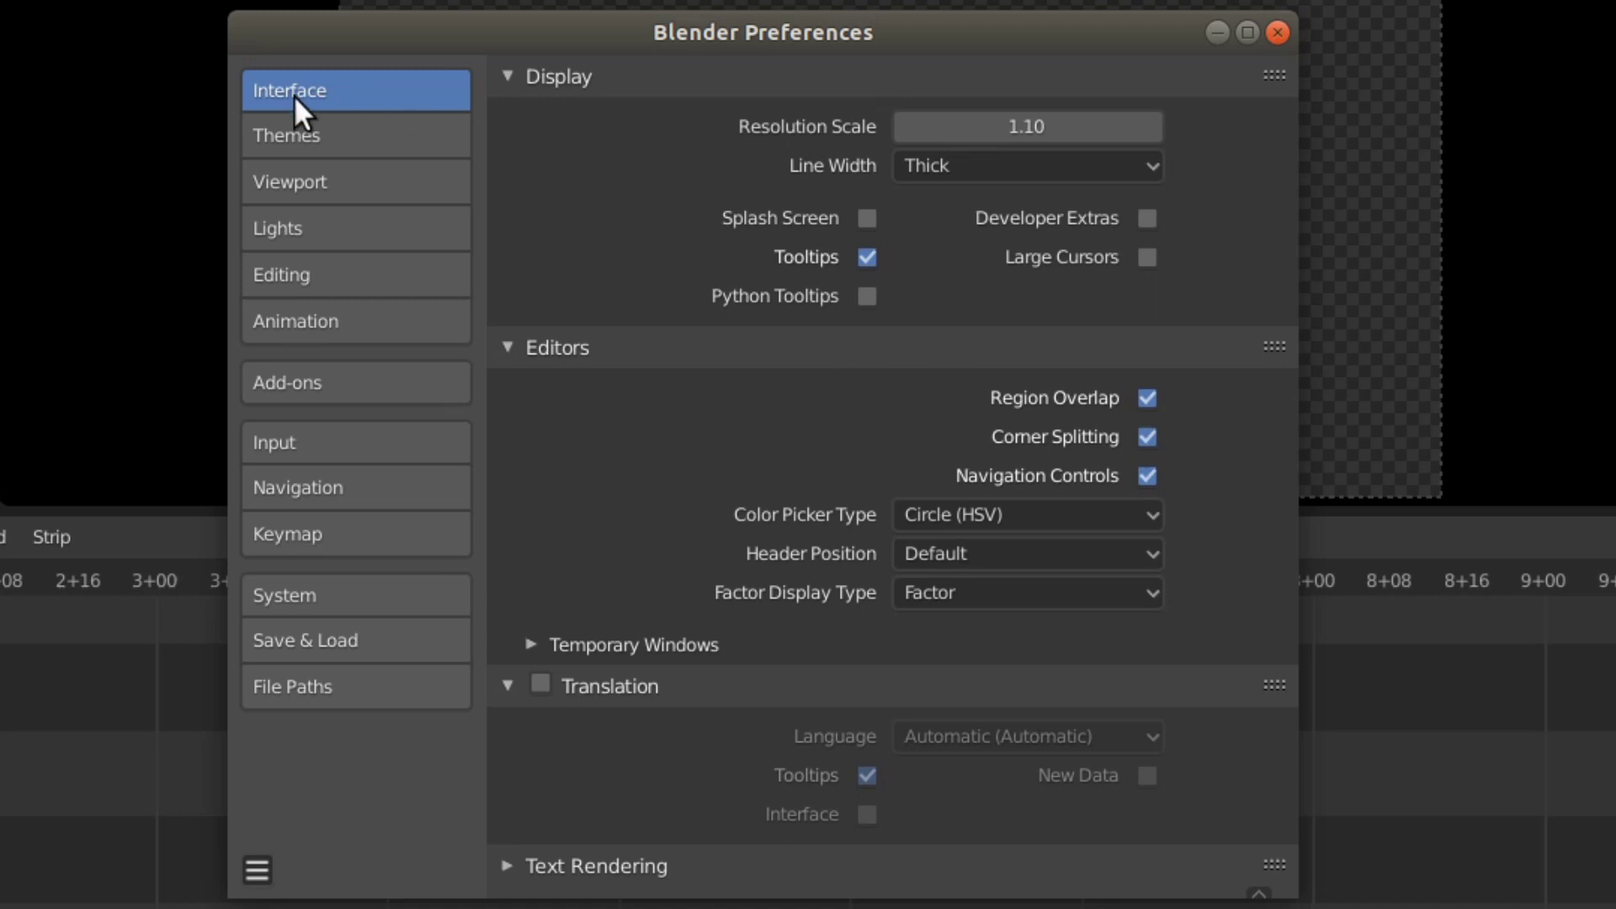
click(527, 635)
scroll(716, 507, down, 2)
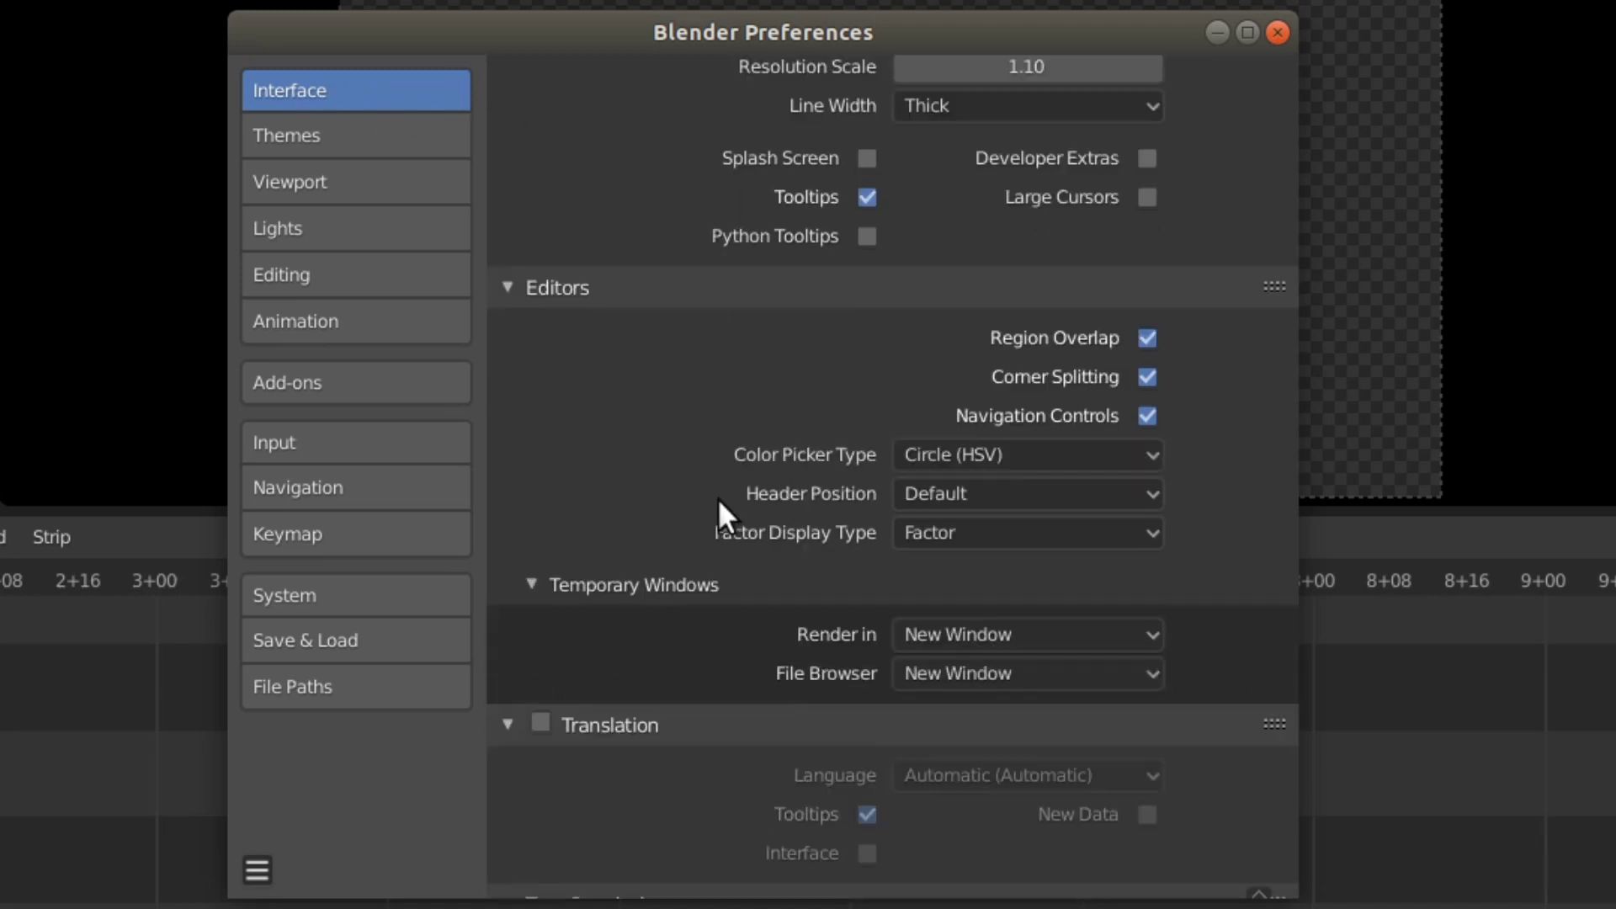
click(935, 639)
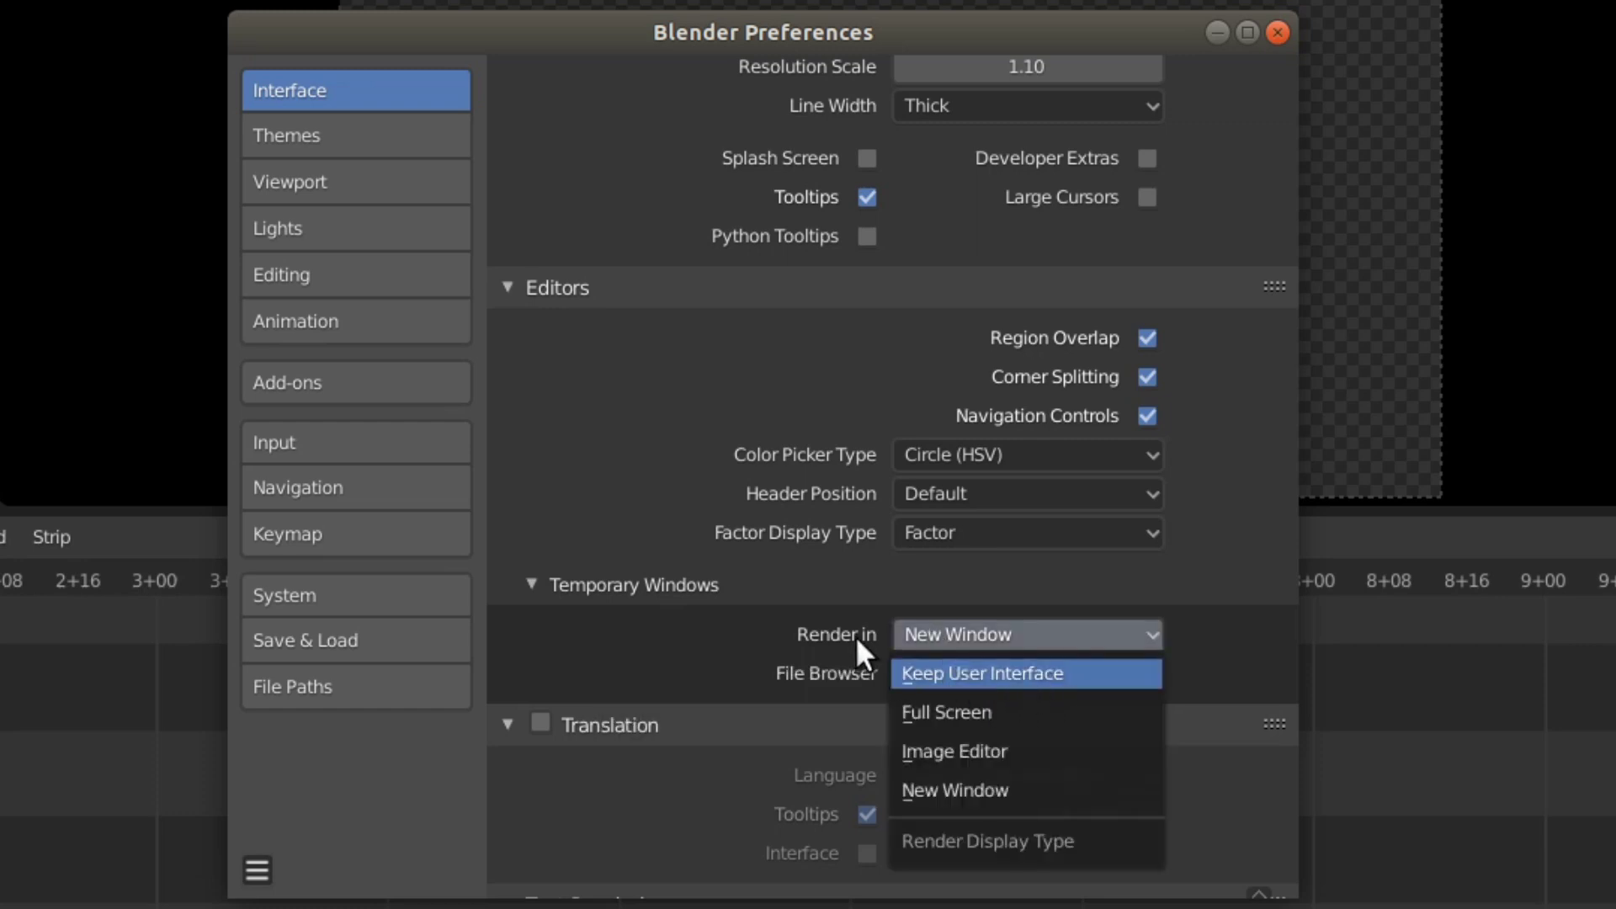
click(1003, 678)
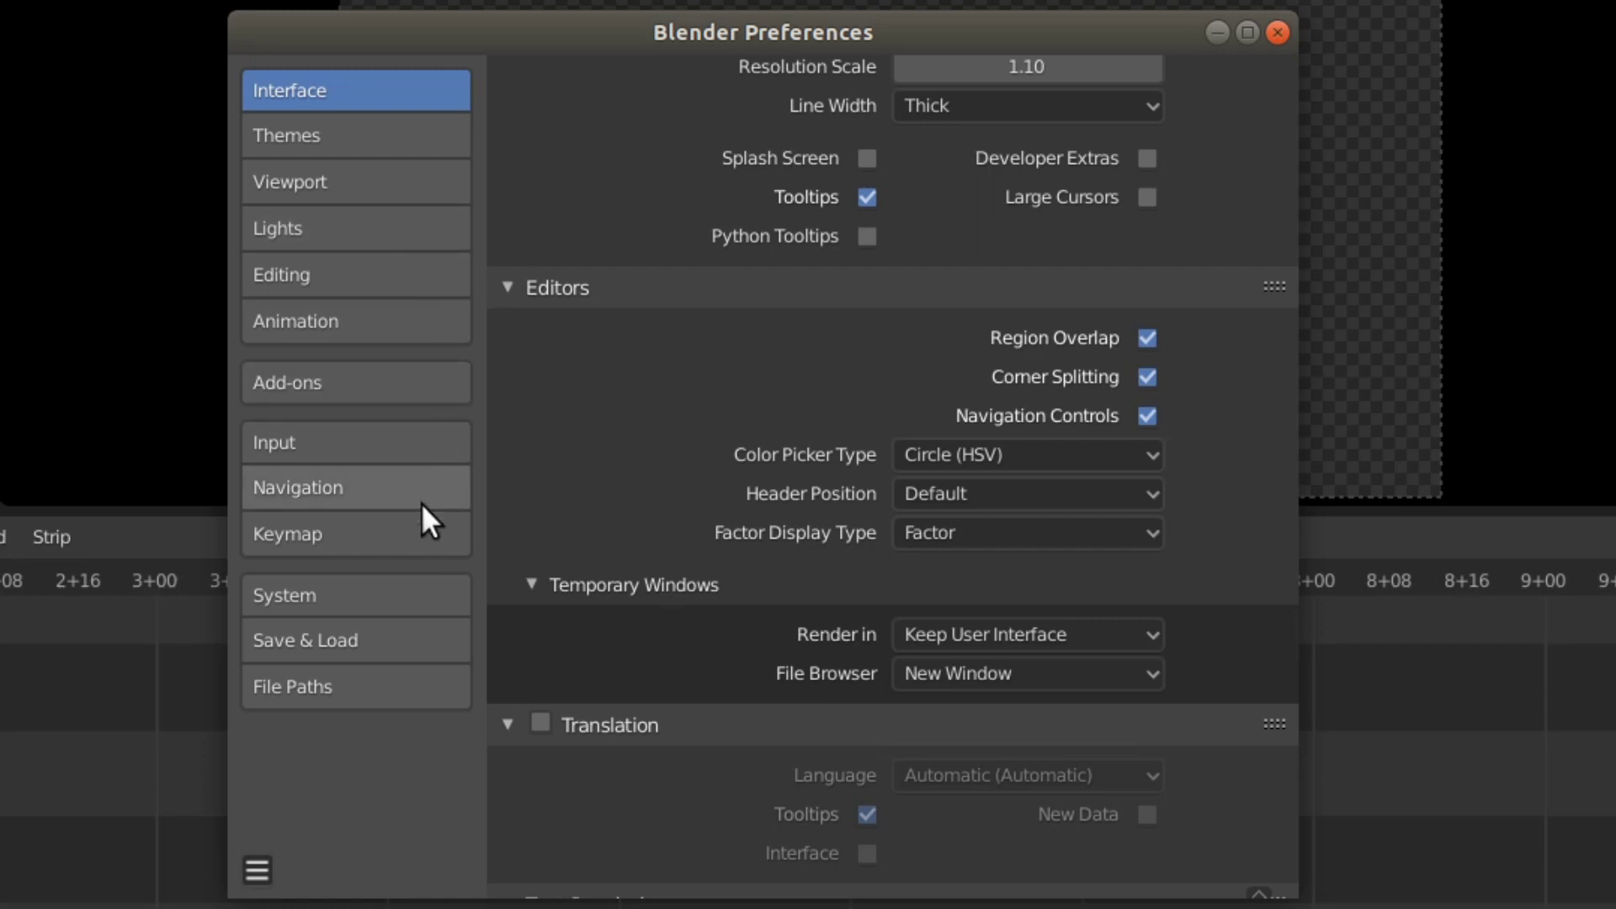
Compare the Cycles render device options in the system preferences and choose CUDA.
click(323, 599)
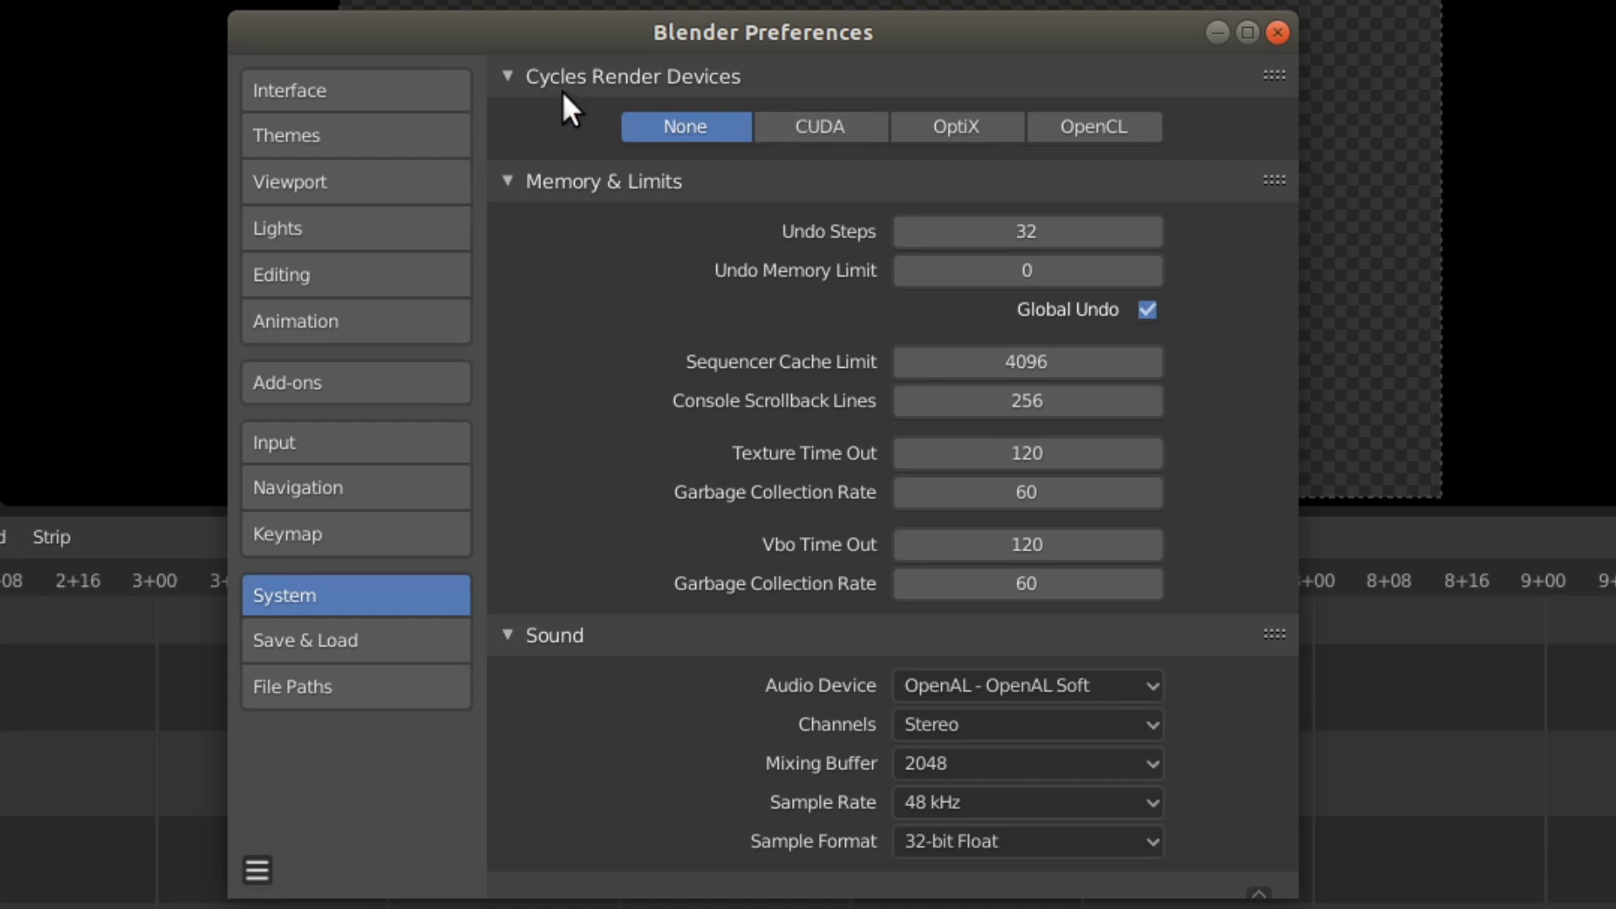
click(839, 135)
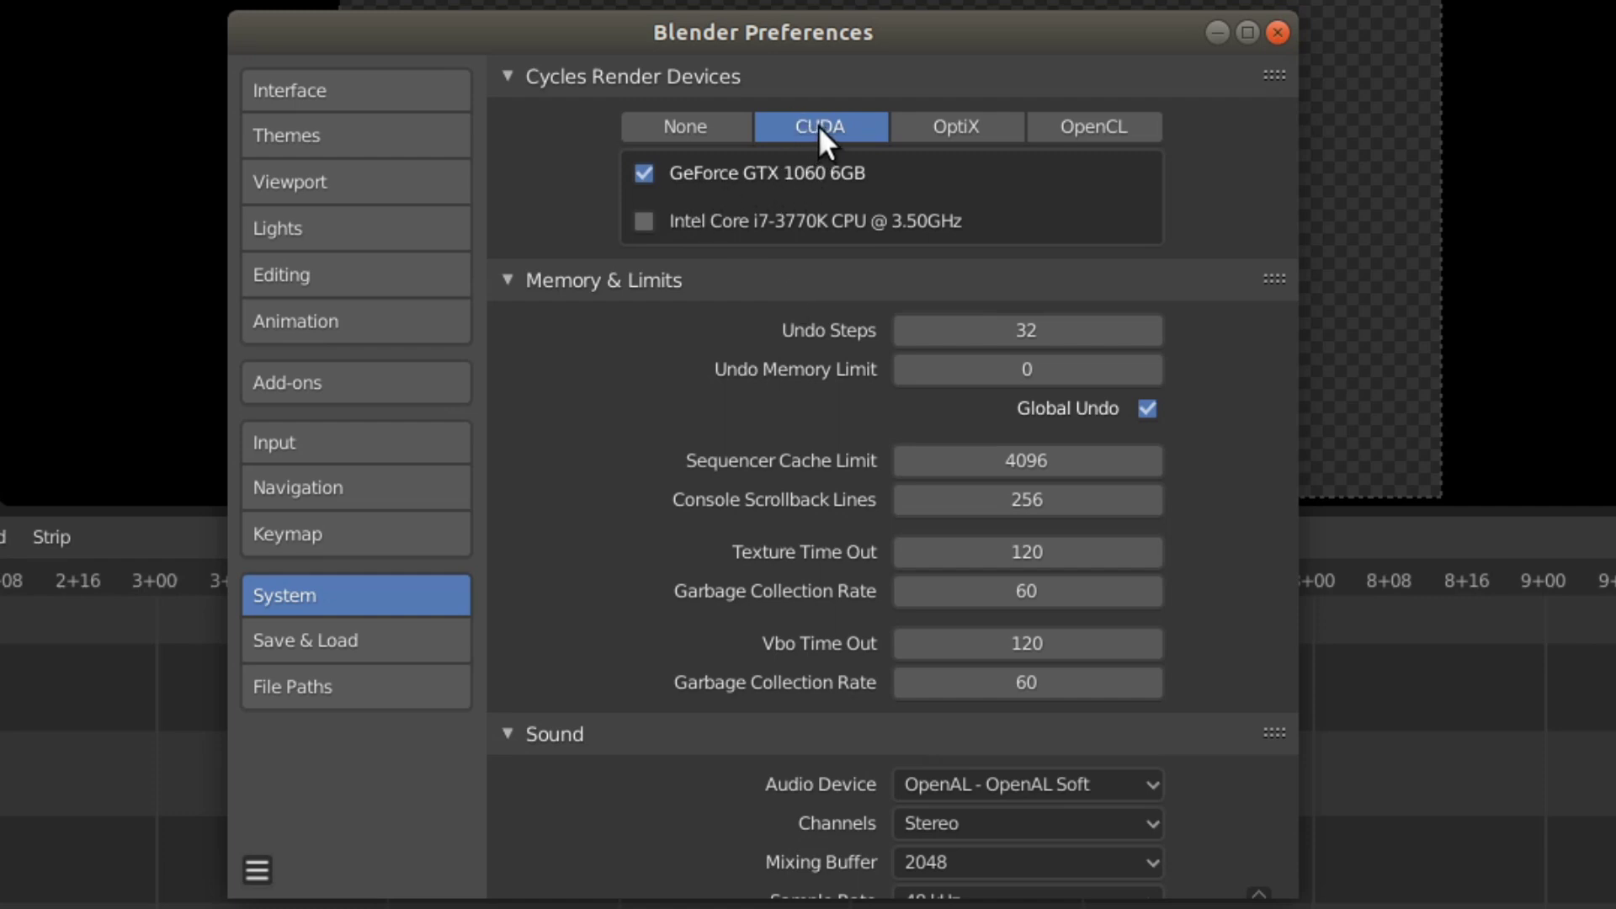
click(944, 147)
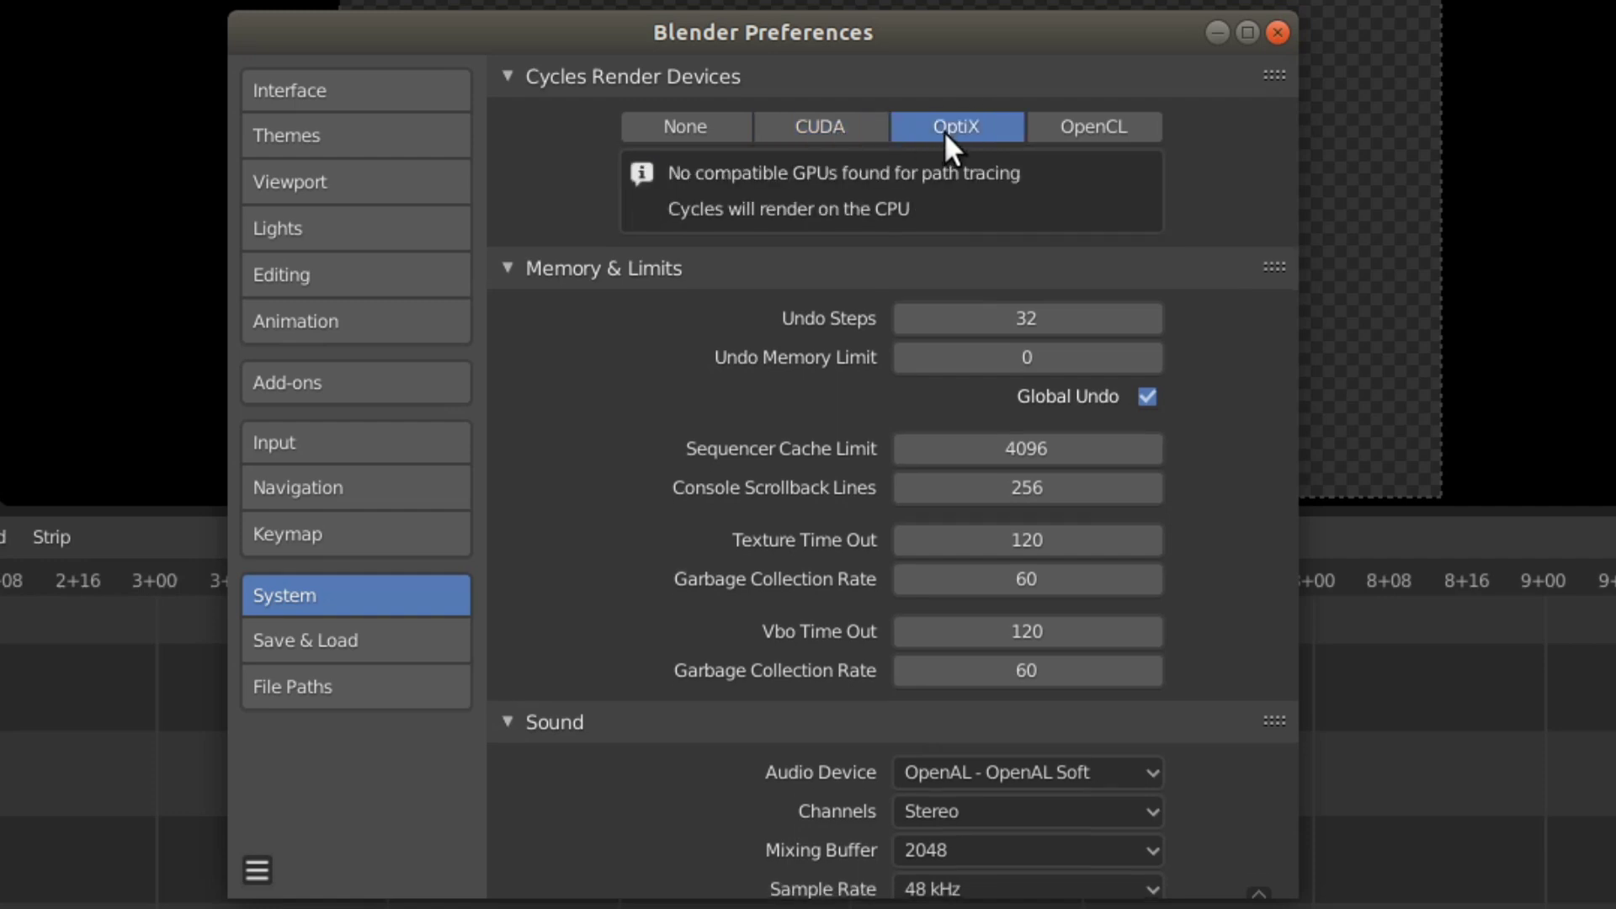
click(1062, 122)
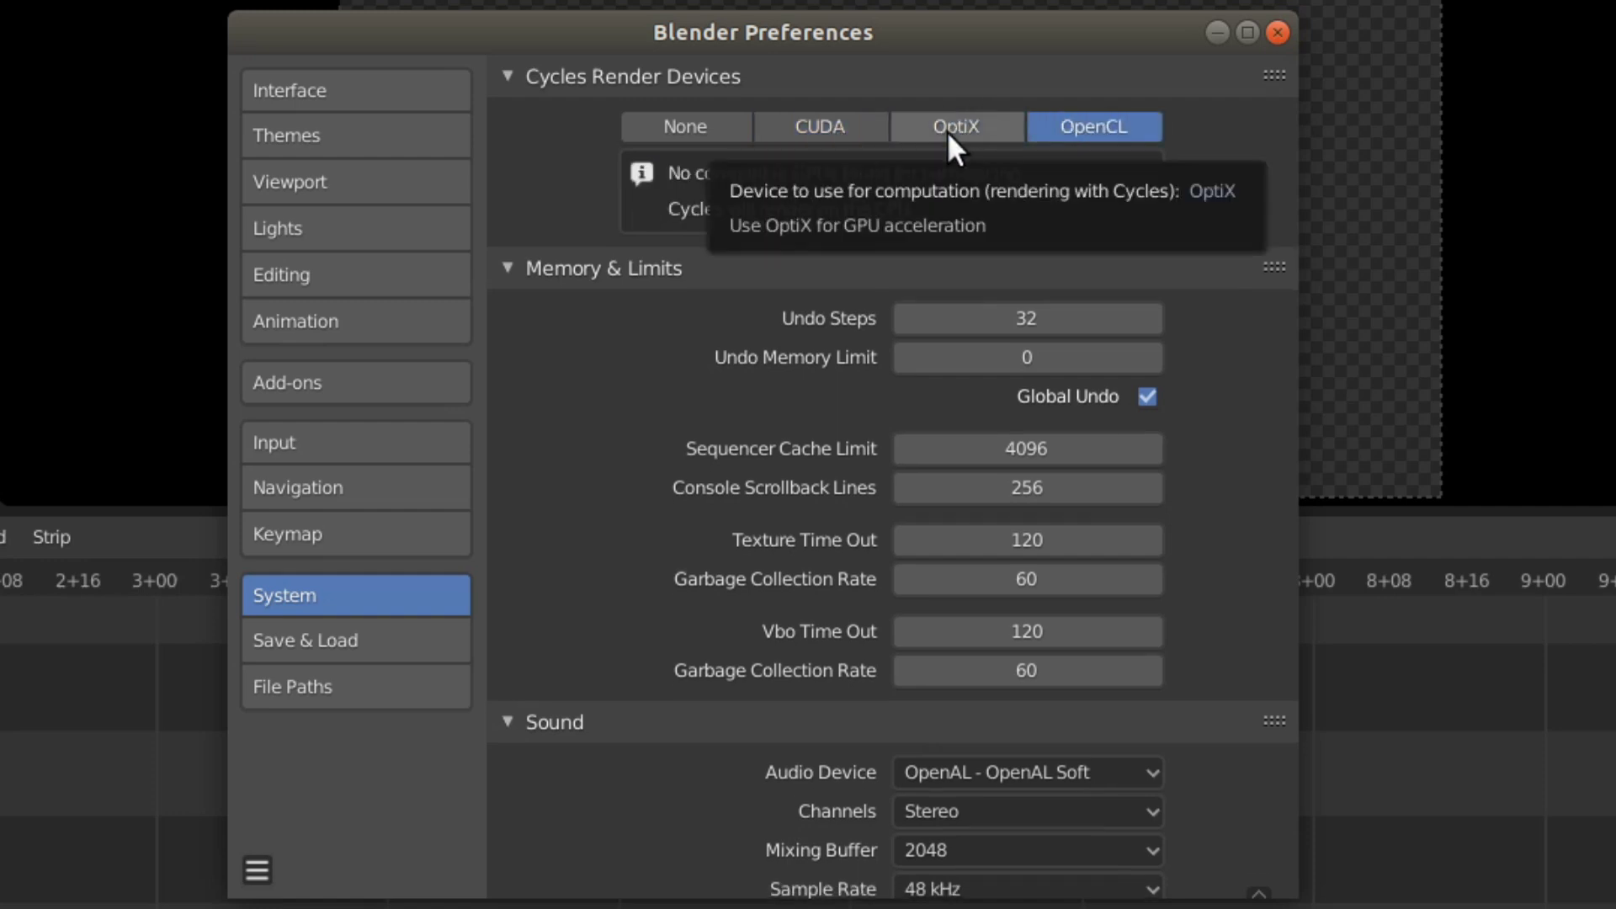
click(947, 131)
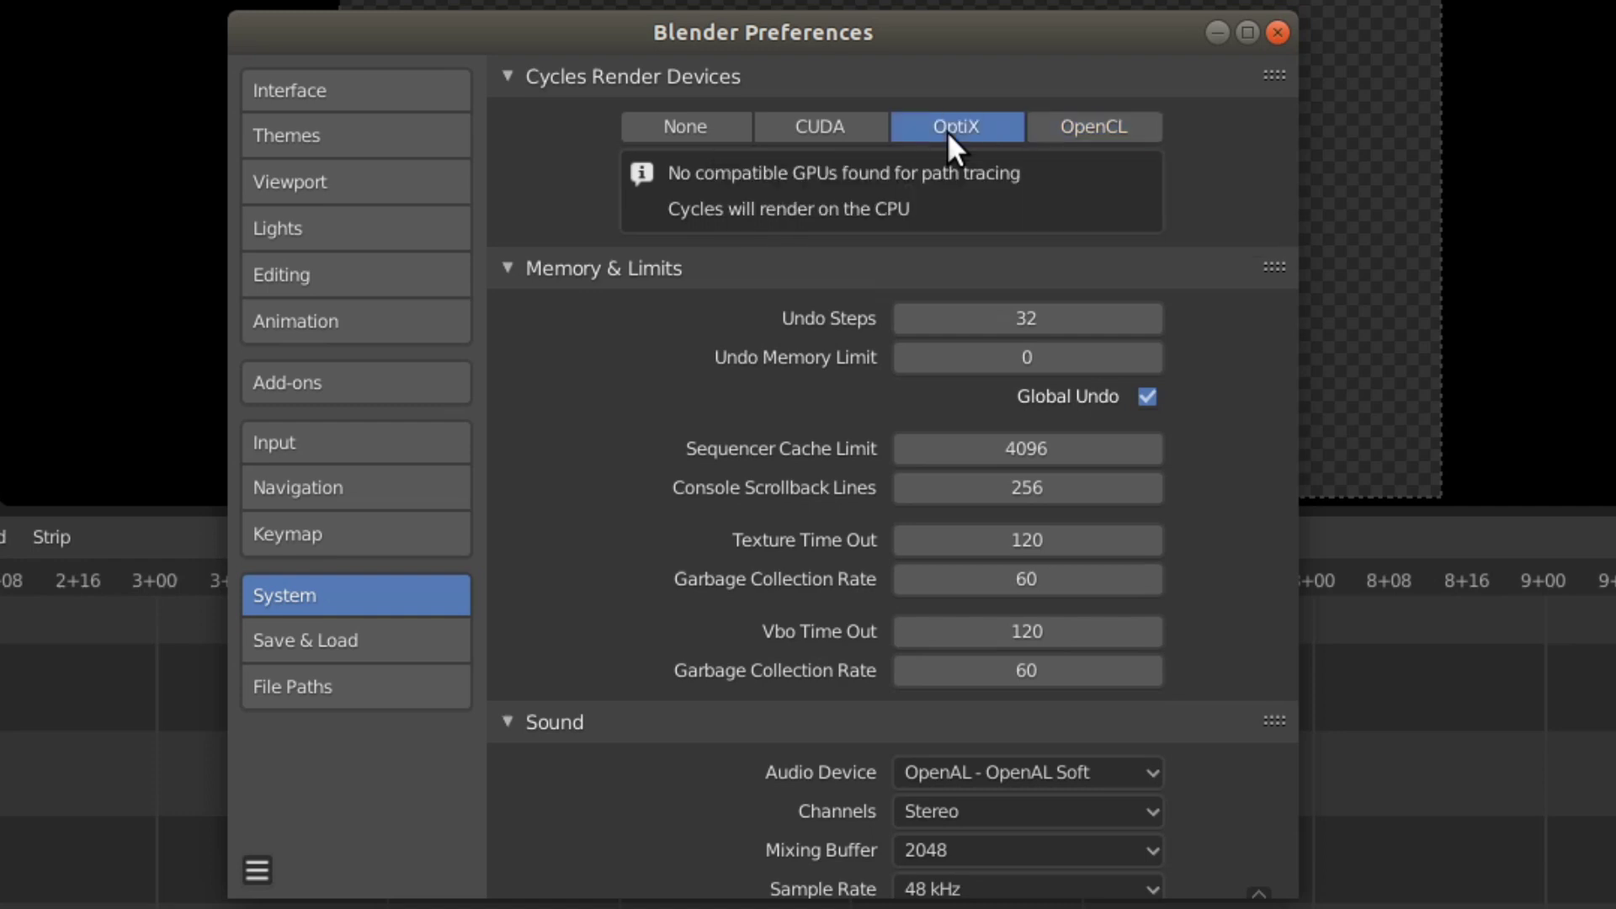
click(795, 128)
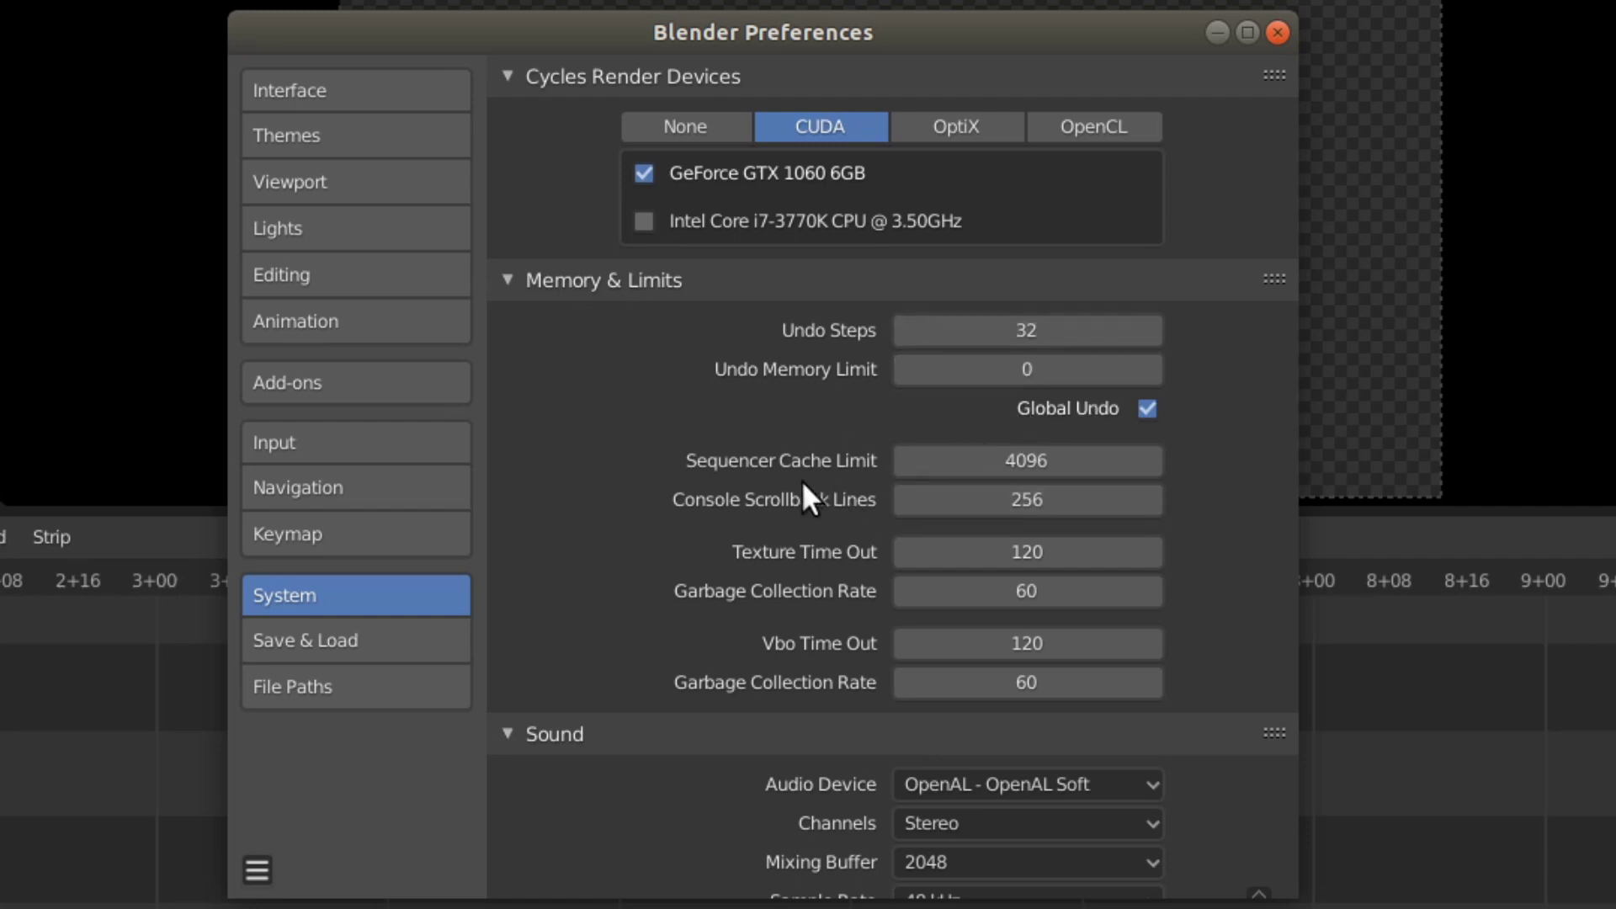
Set the Sequencer Cache Limit to 80 percent of 16000 by entering 16000 * 0.8.
click(1002, 461)
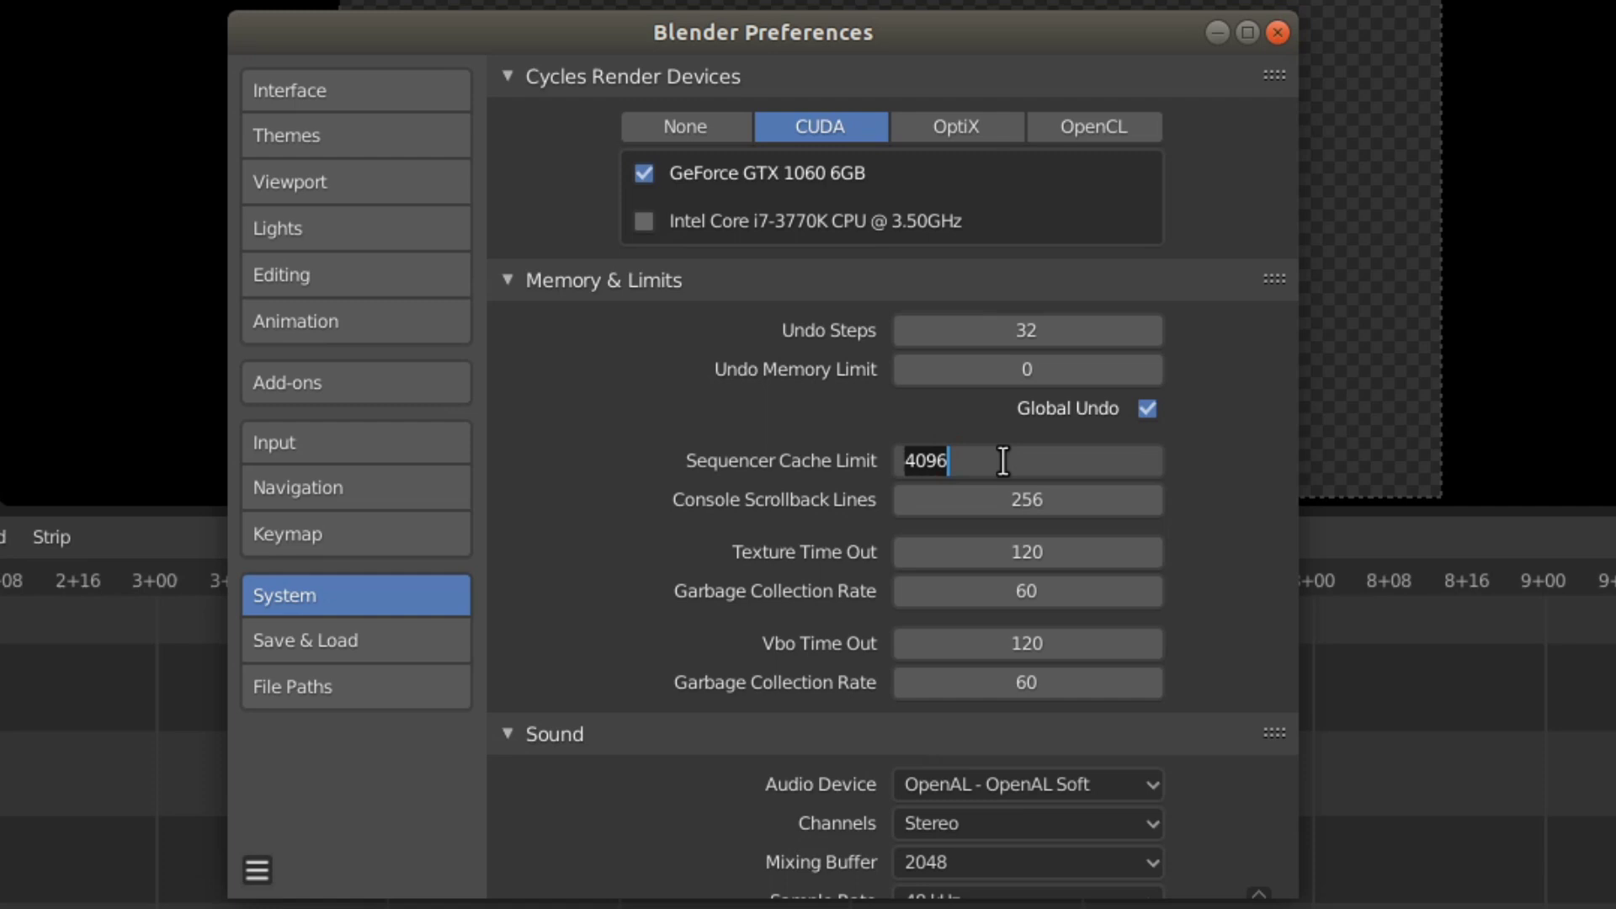
text(16000)
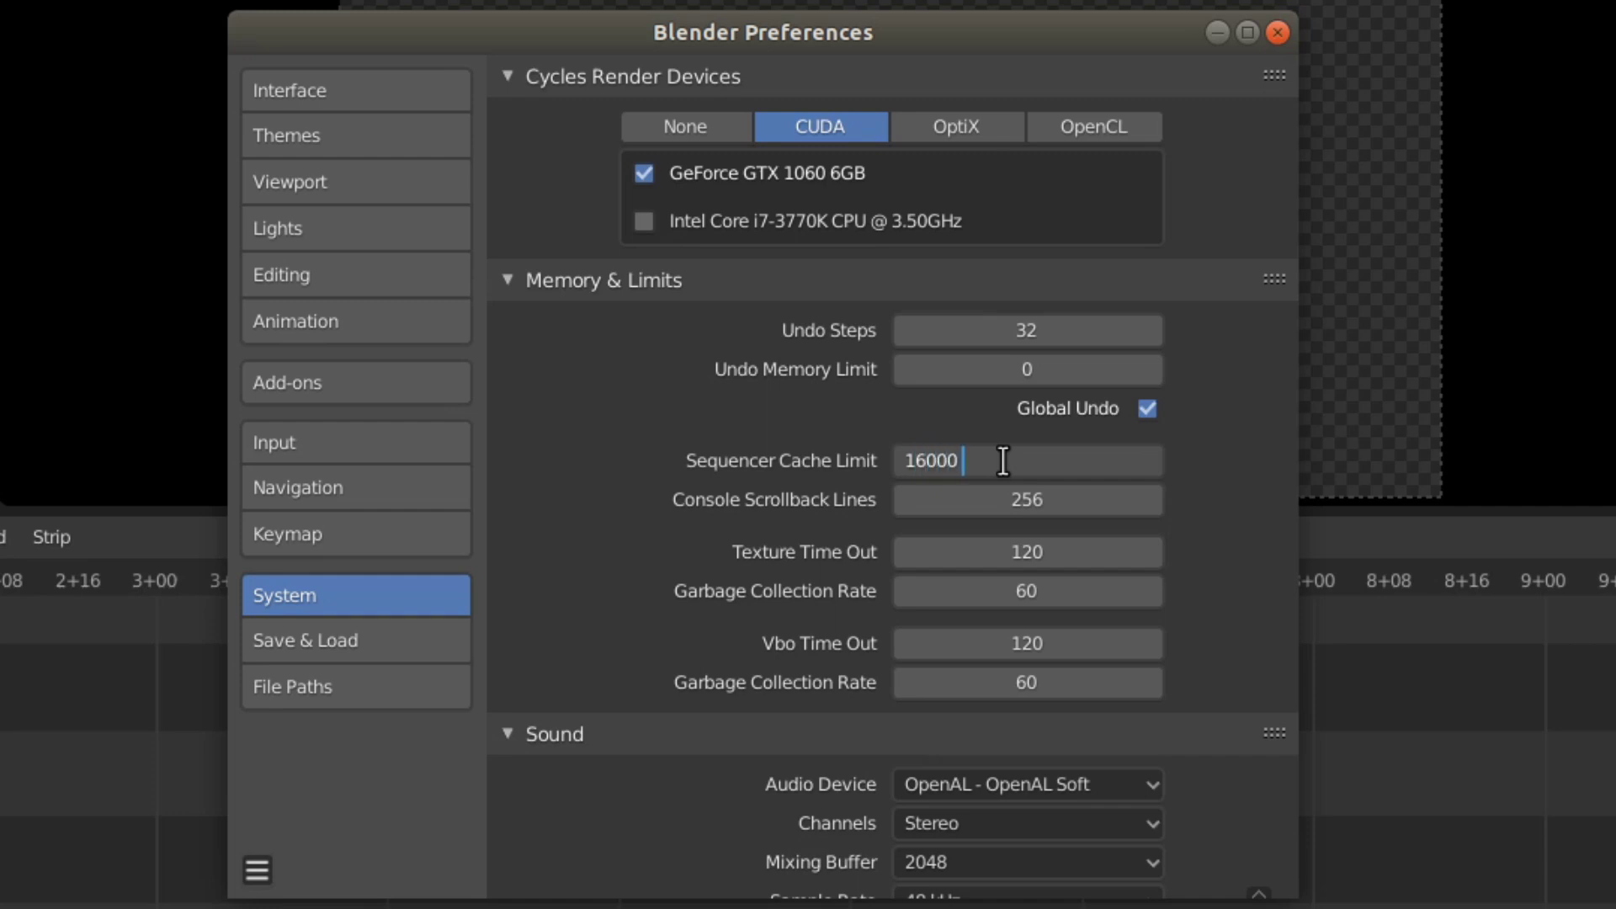
text( * 0.8)
key(Return)
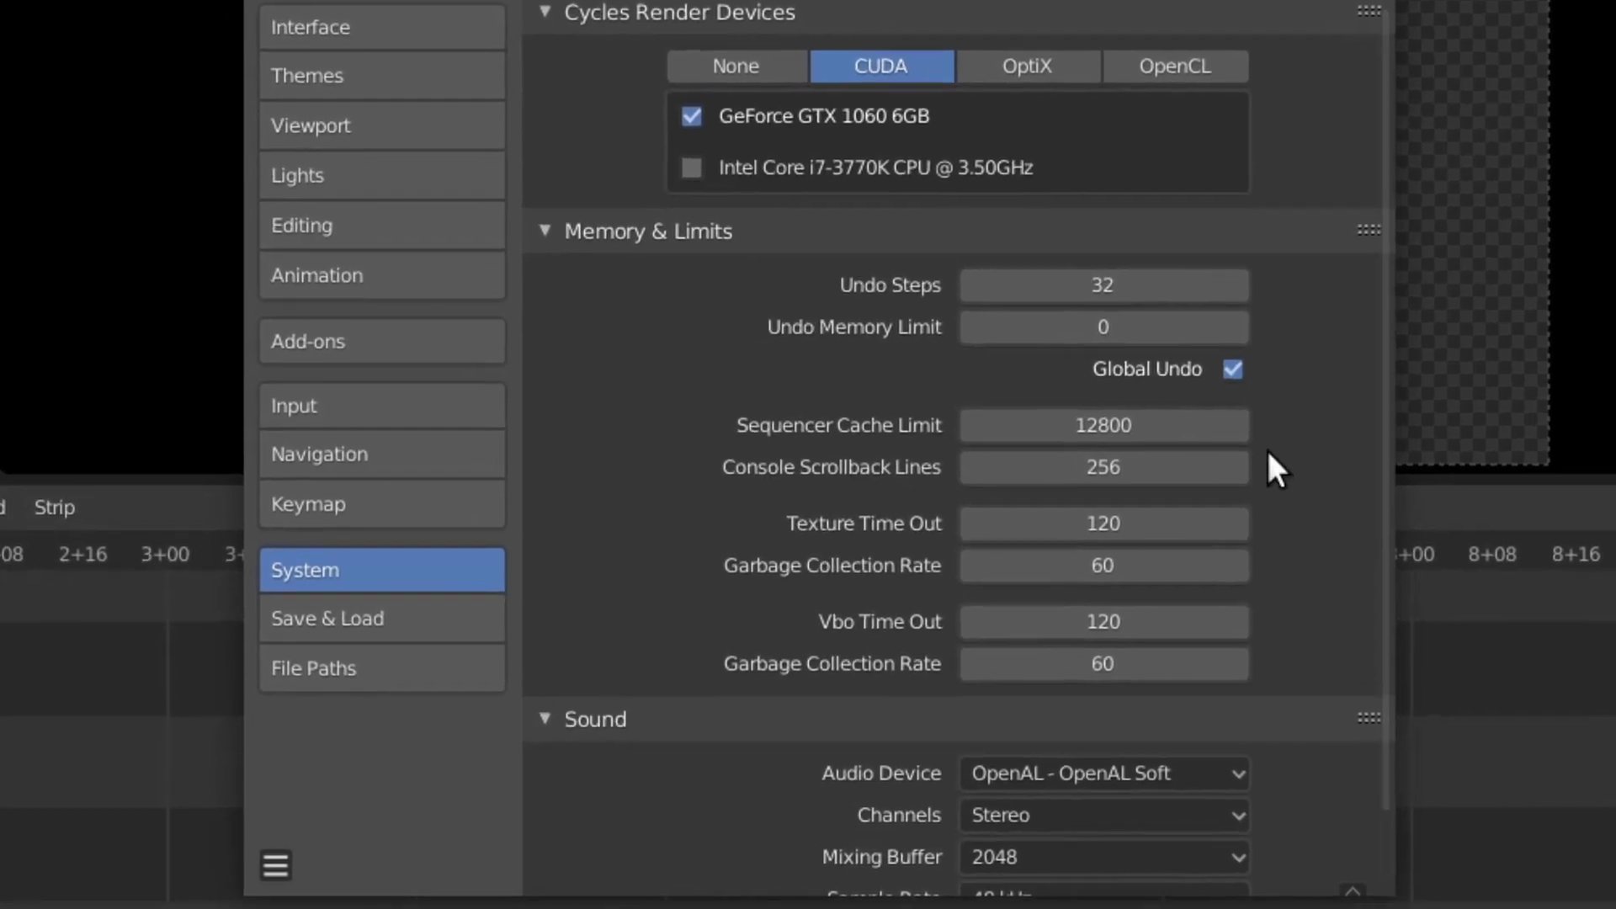
Go to the add-ons preferences and save the changed preferences.
scroll(1266, 447, down, 2)
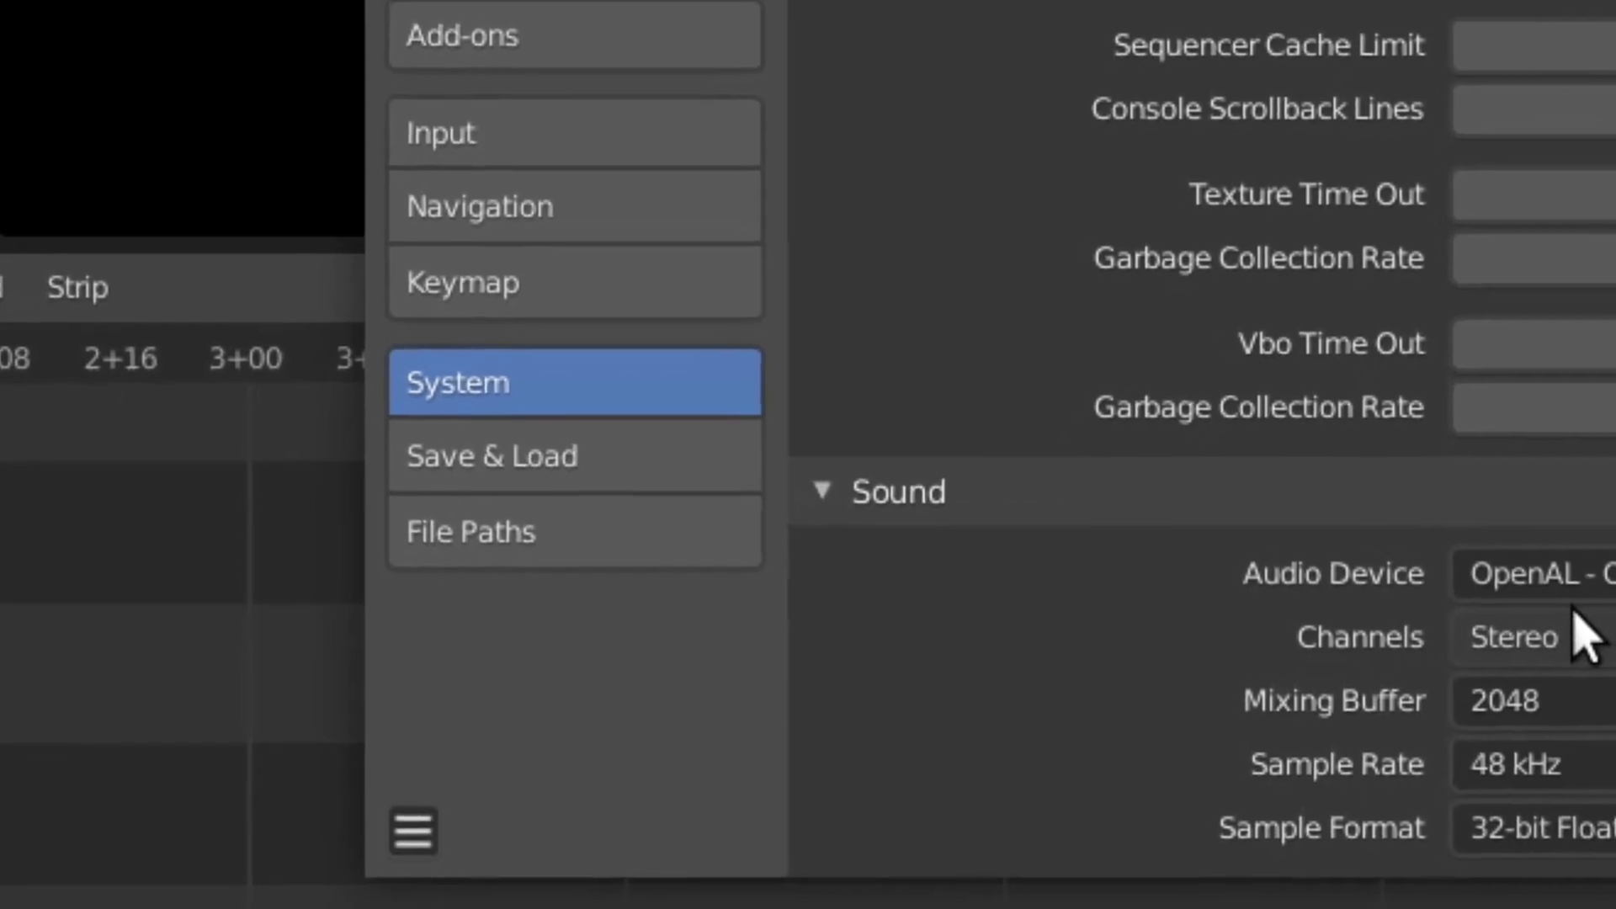
click(589, 12)
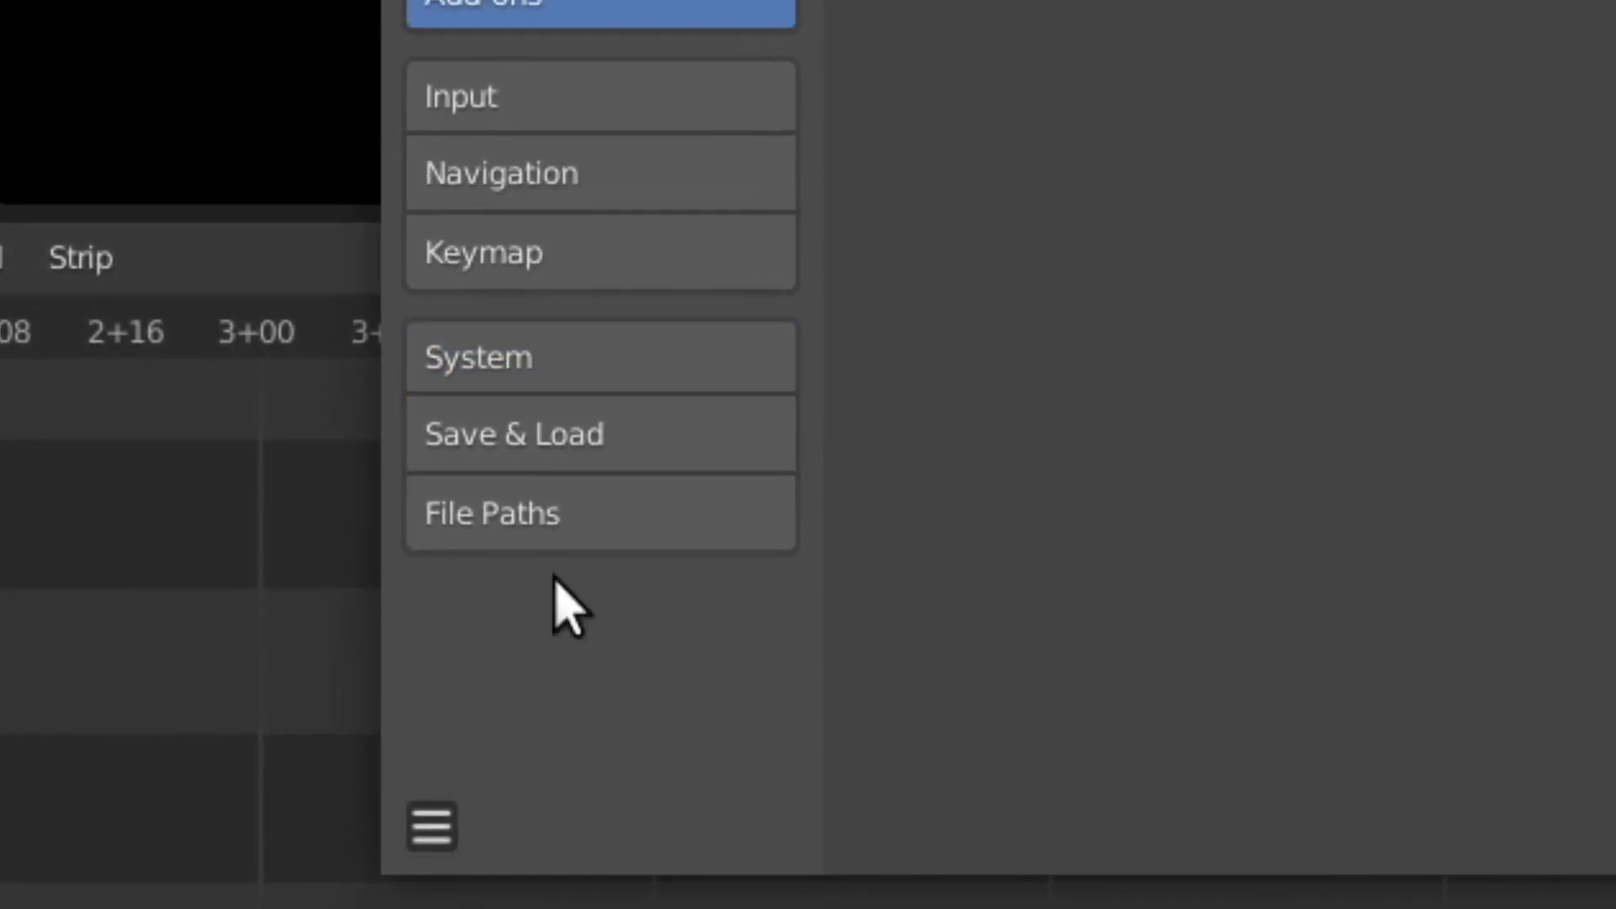
click(425, 835)
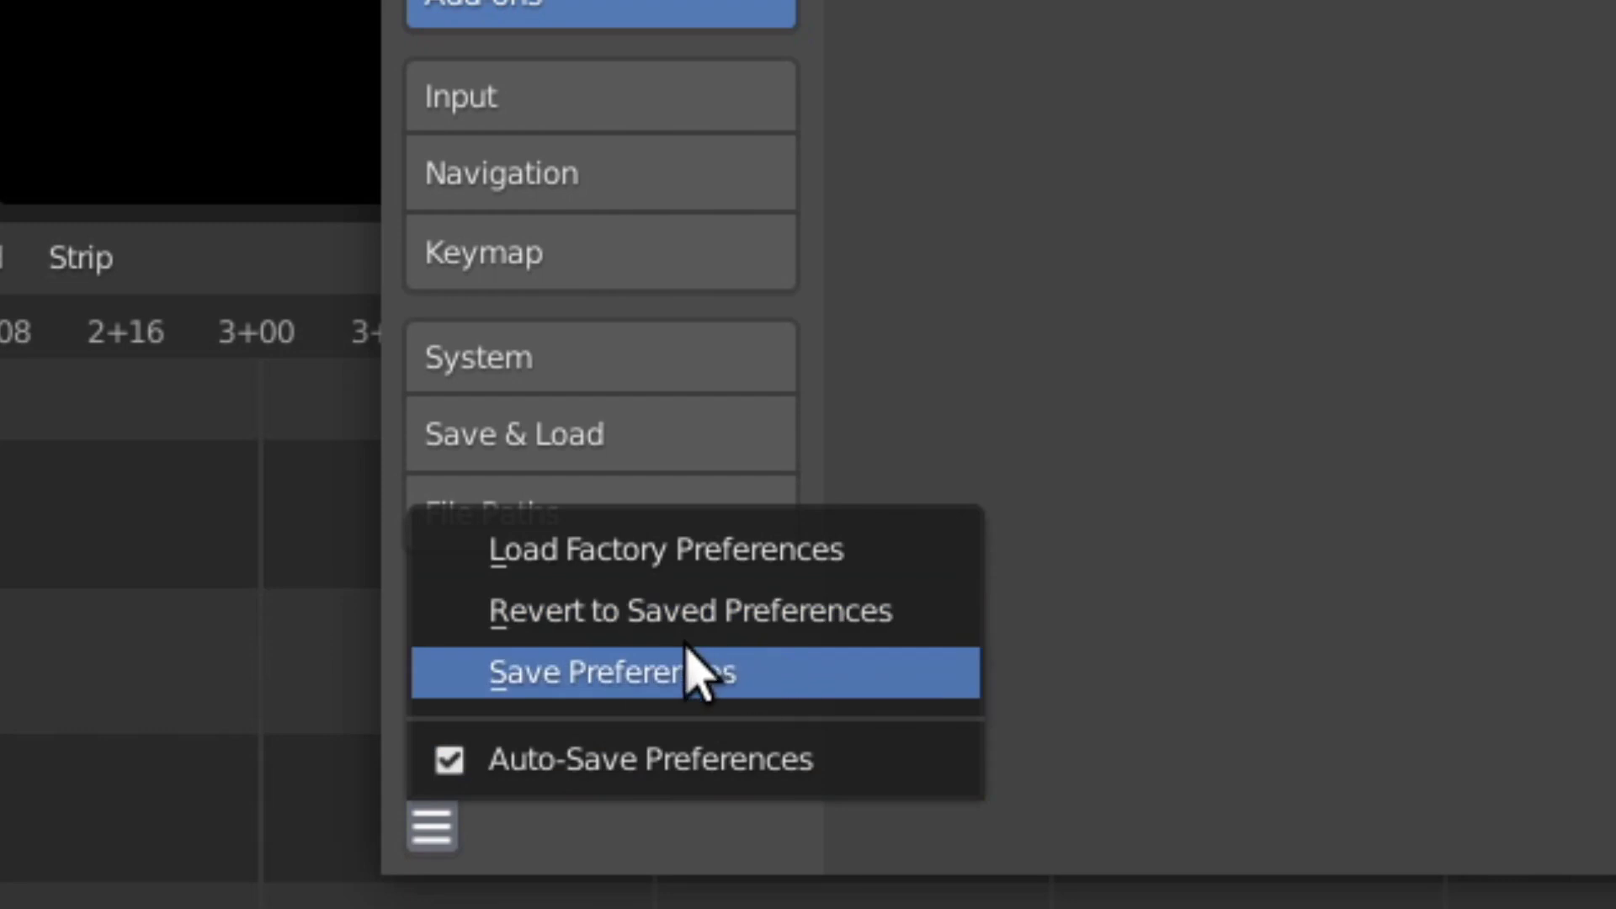
click(756, 666)
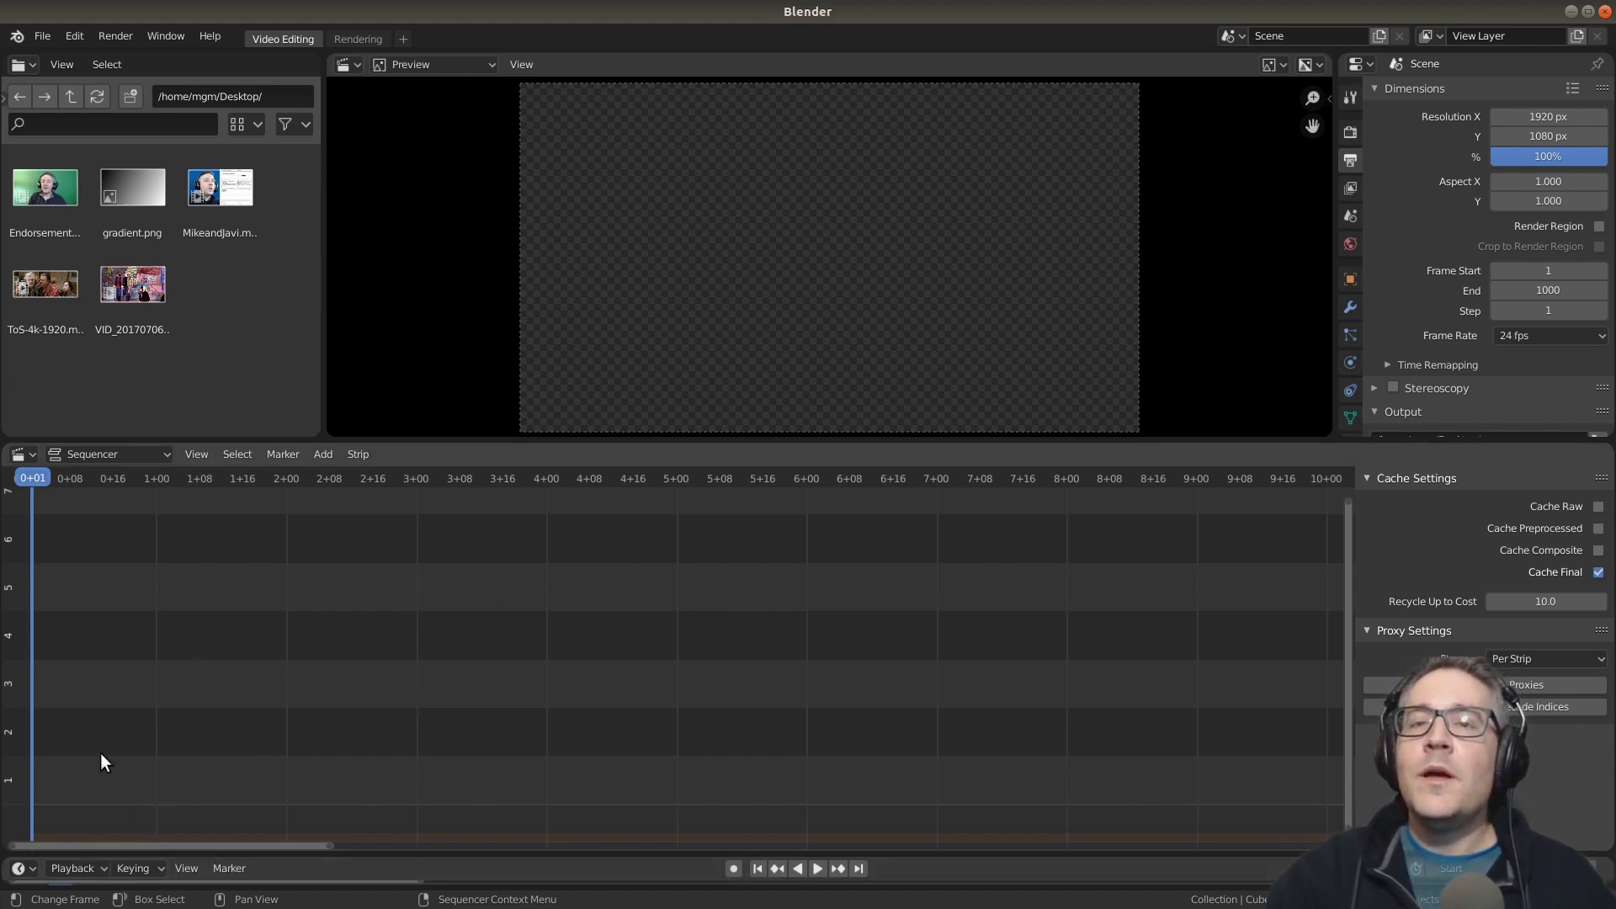
Set the timeline's playback sync mode to AV-sync and enable Audio Scrubbing and Follow Playhead.
click(77, 865)
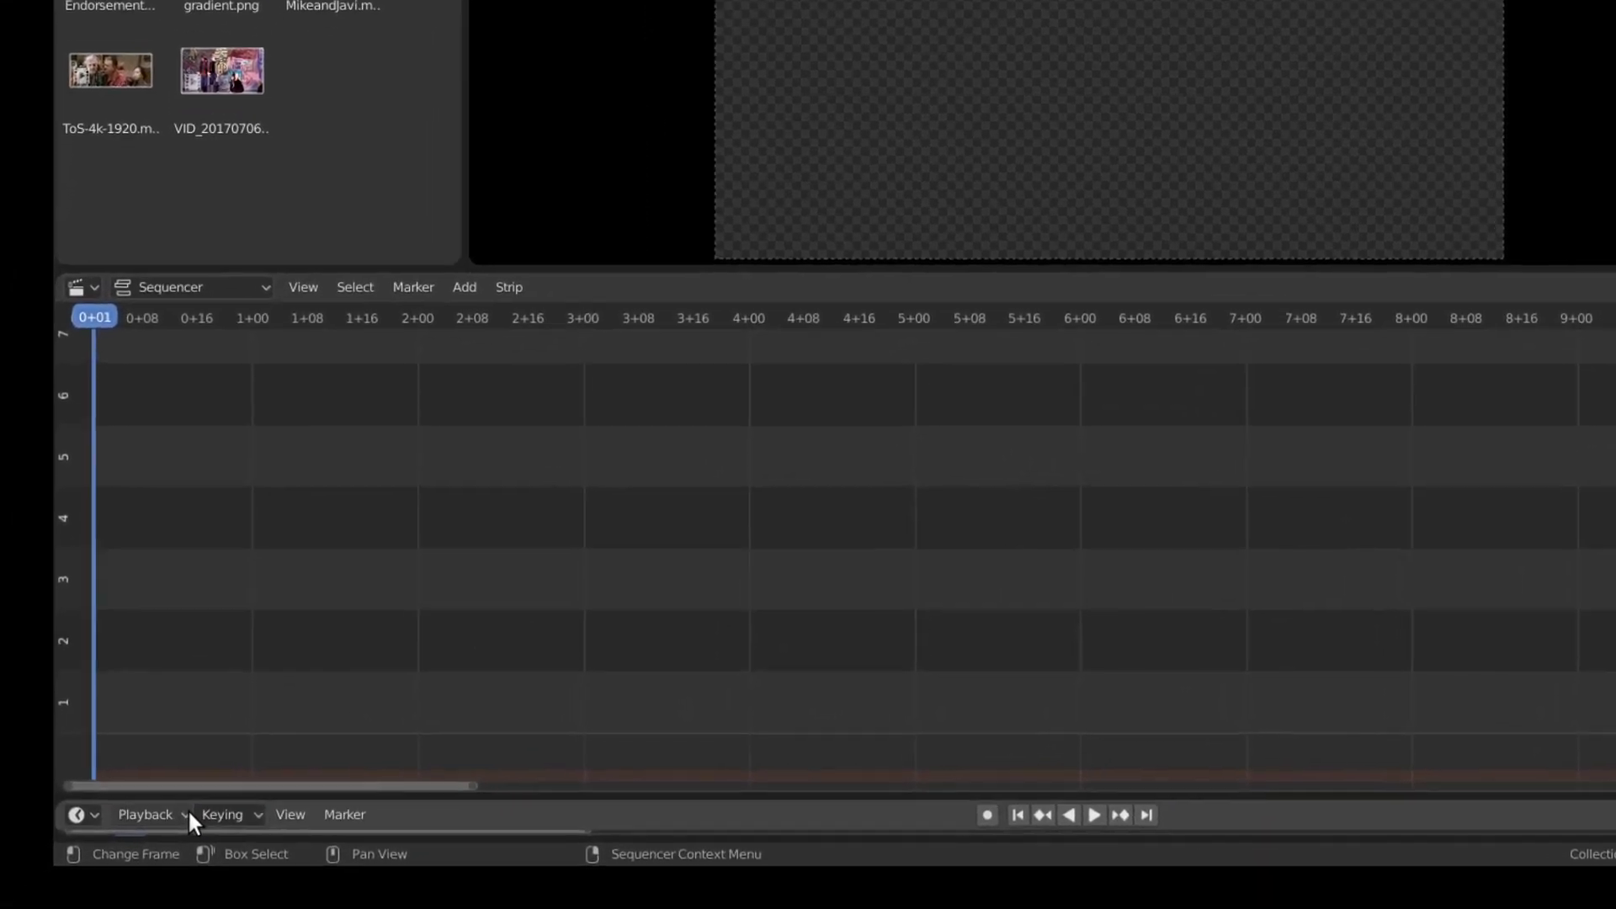
click(141, 862)
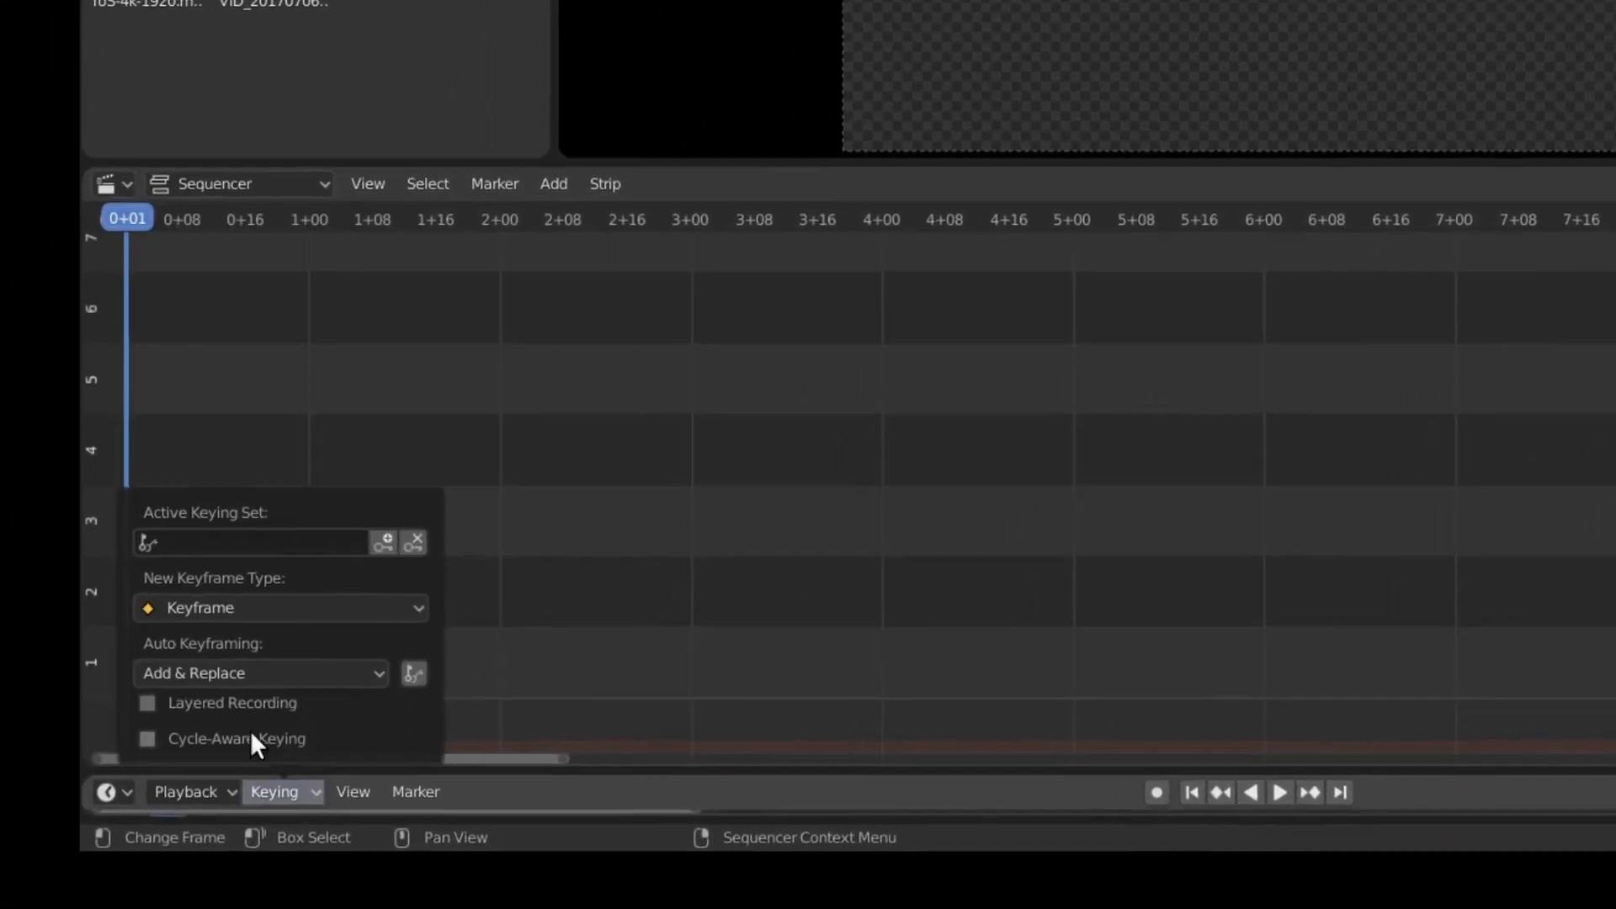
click(211, 787)
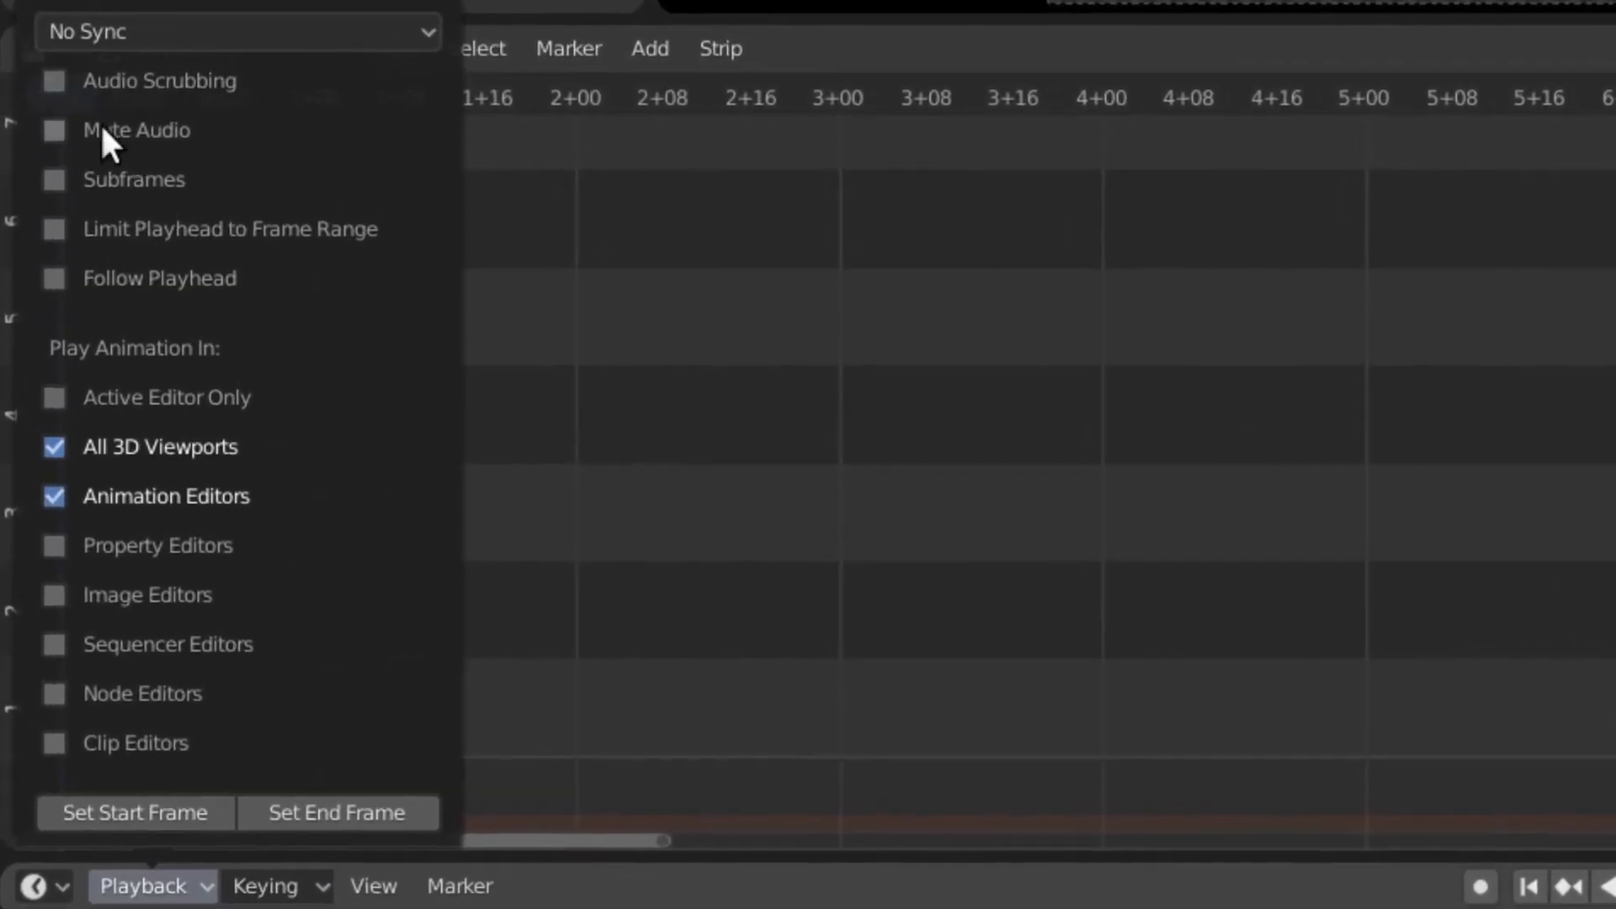
click(118, 32)
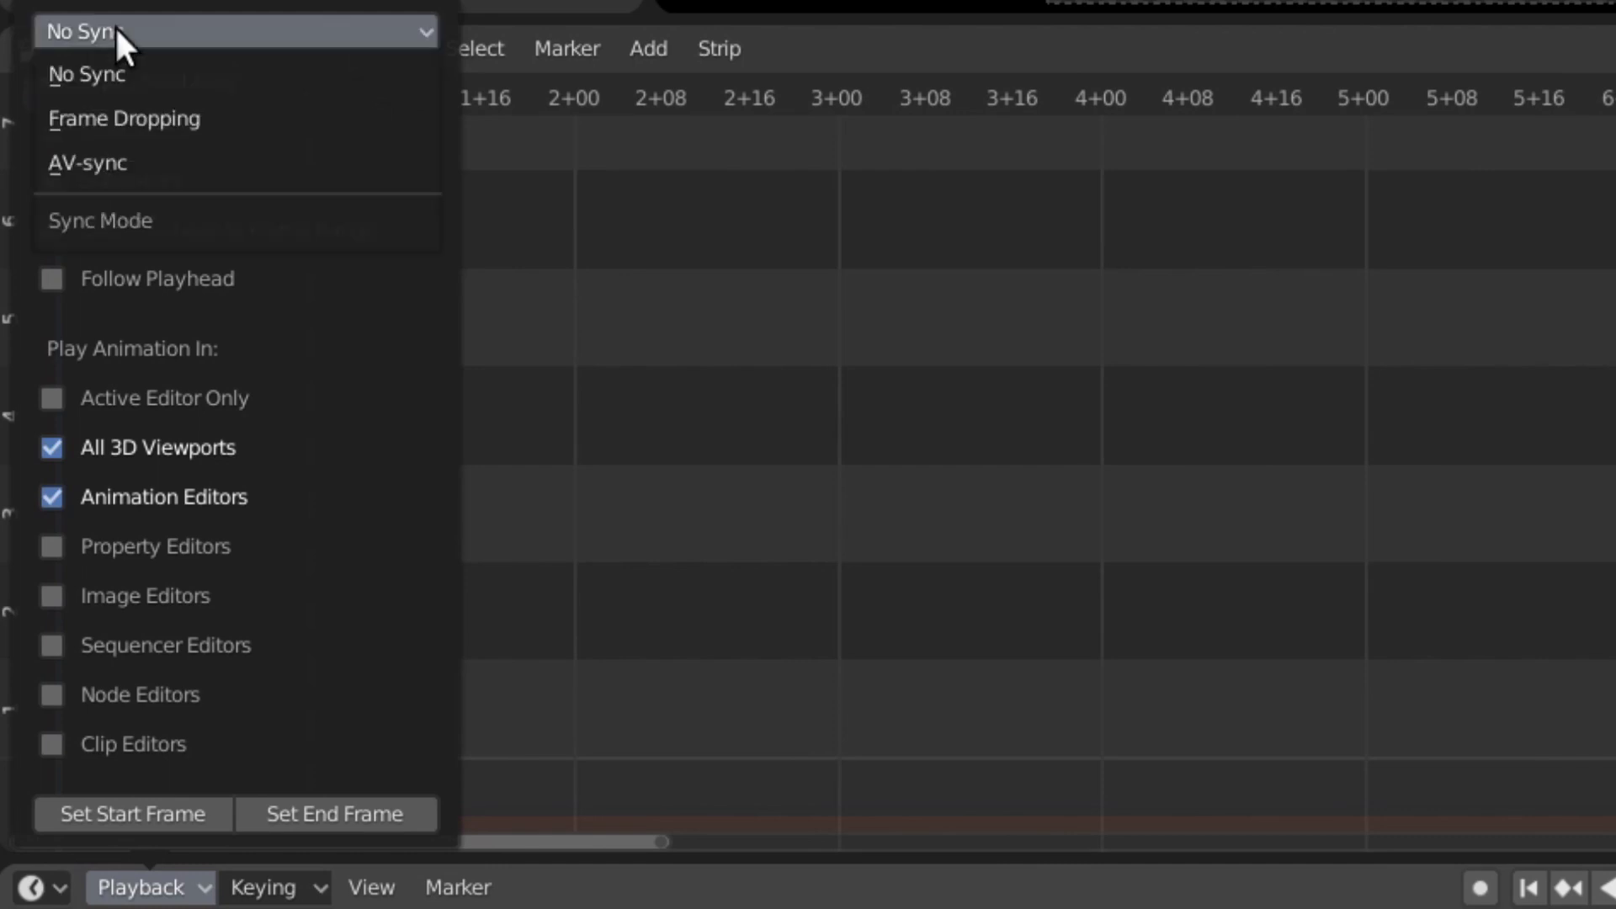
click(217, 162)
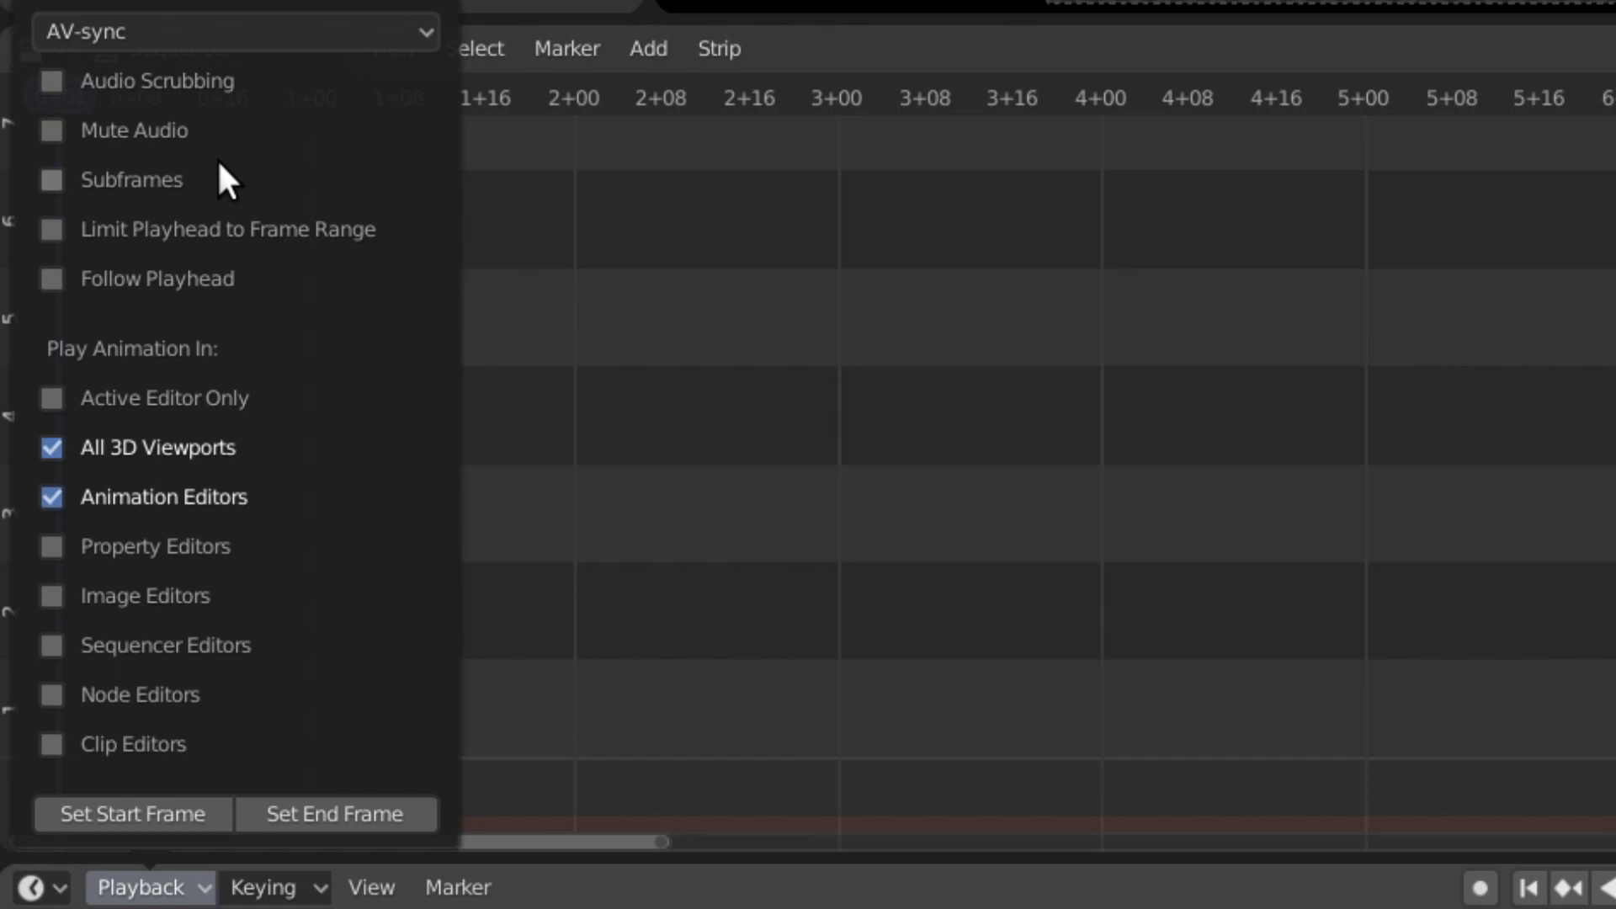
click(58, 81)
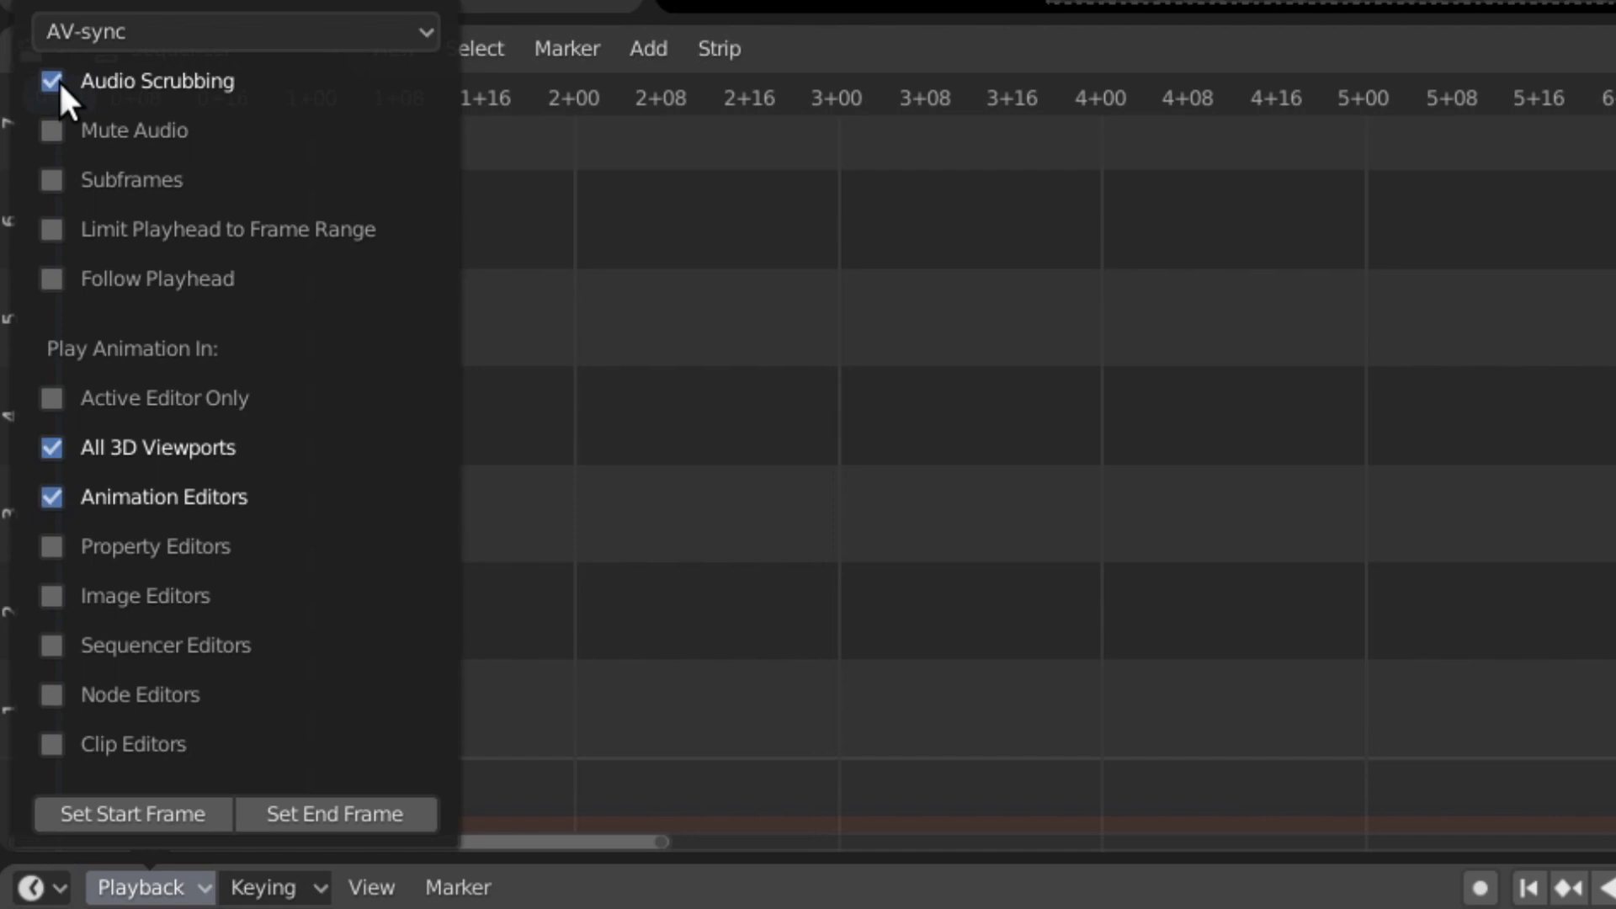
click(50, 281)
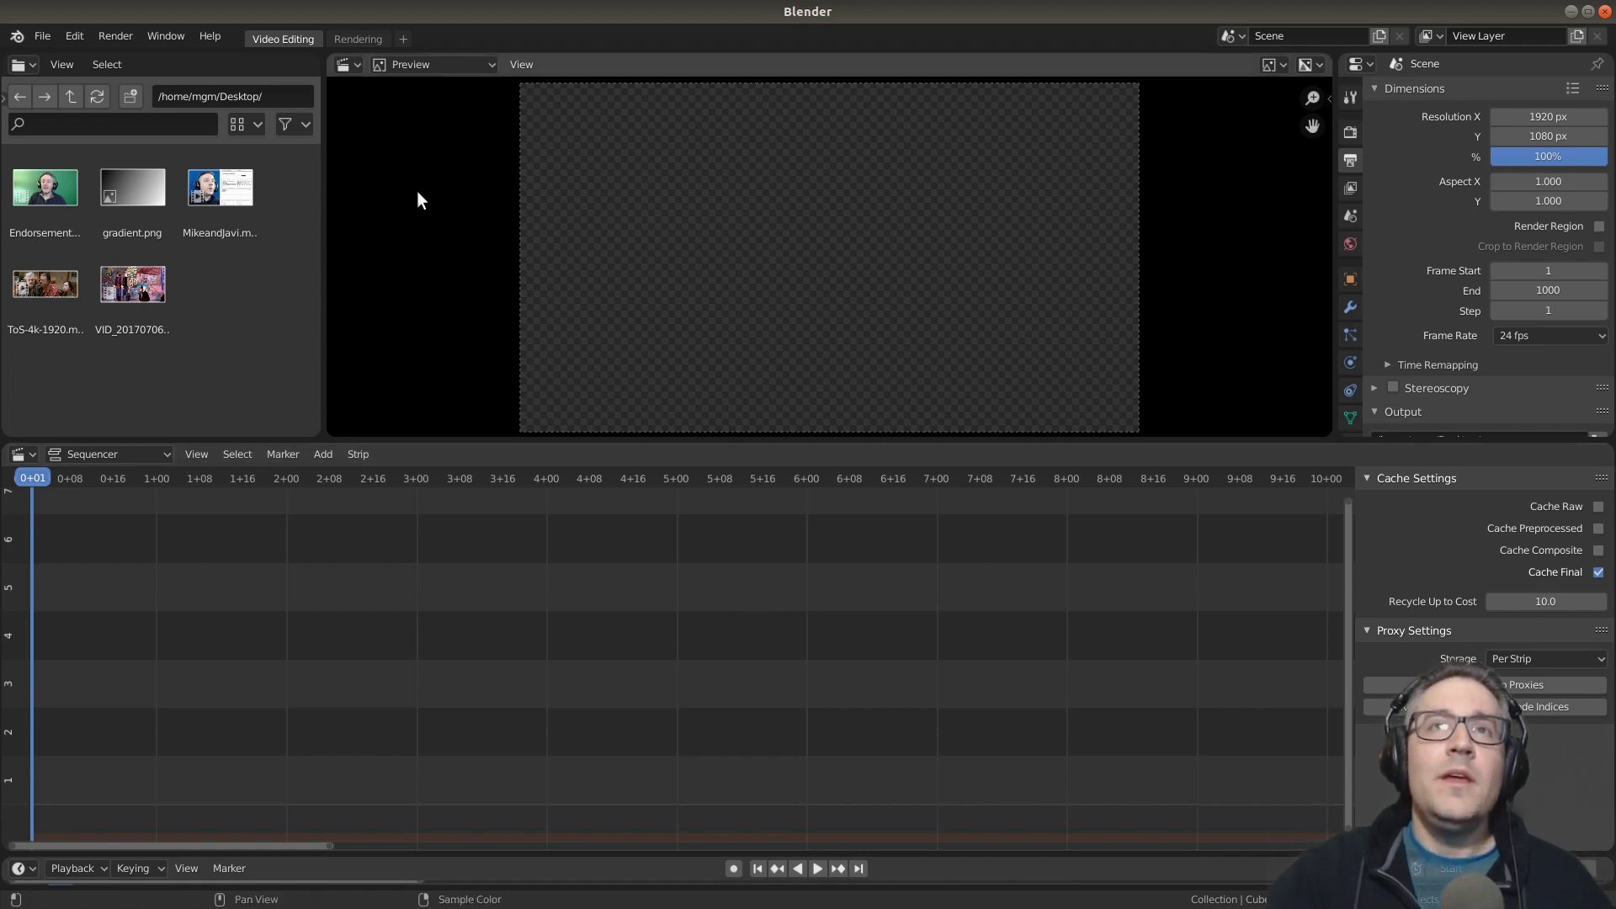
Save the current setup as the default startup file and quit without saving the untitled project.
click(35, 39)
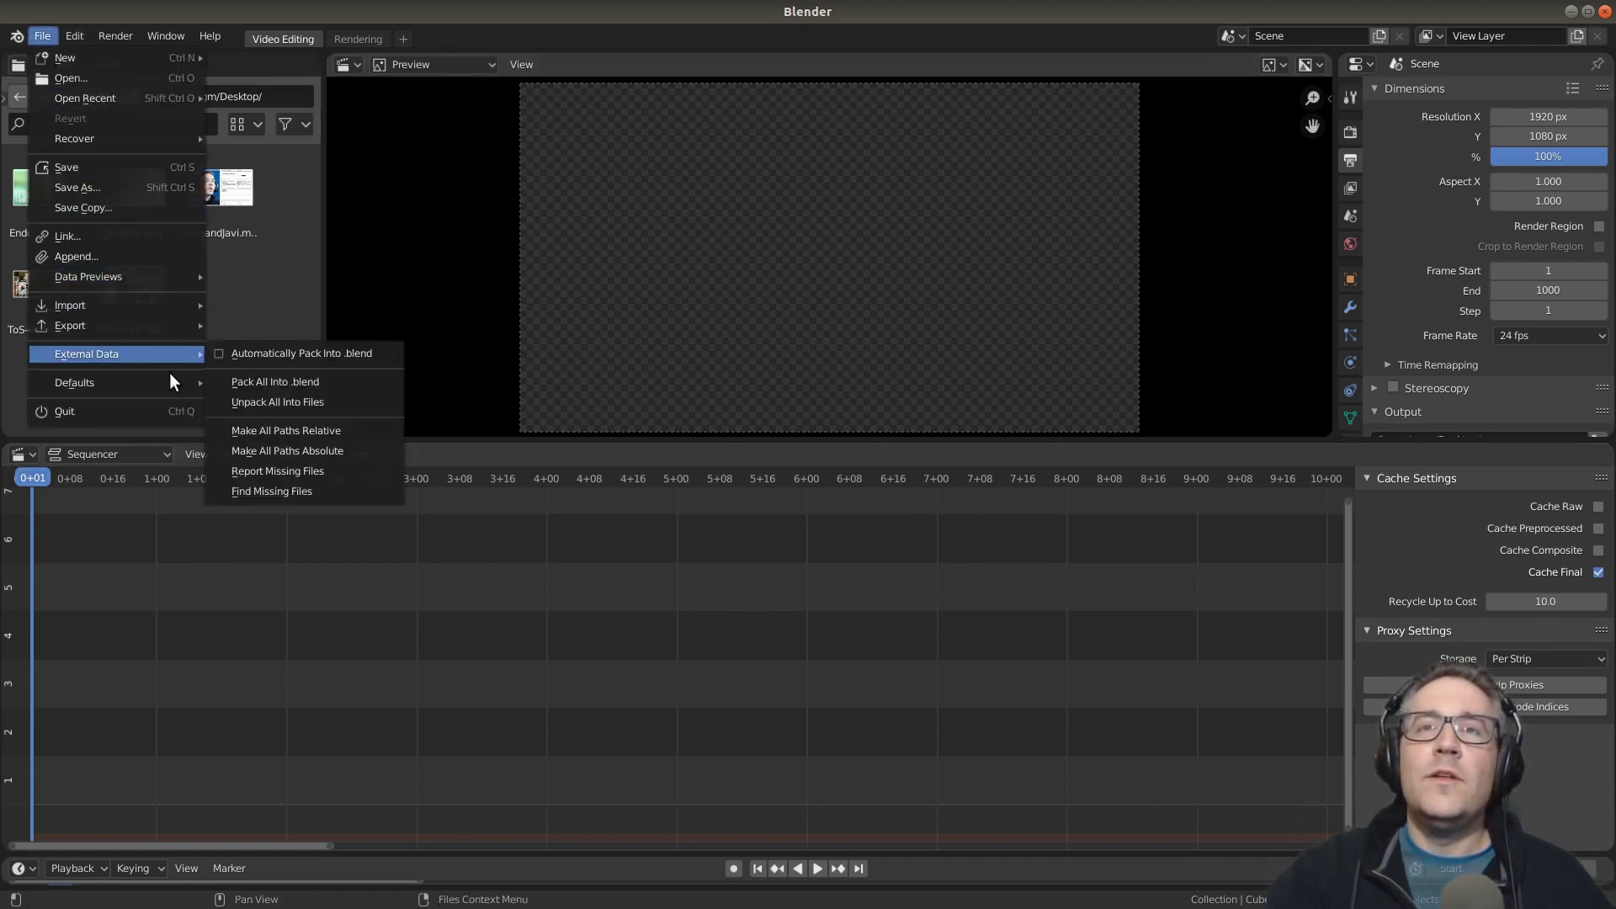
mouse_move(173, 385)
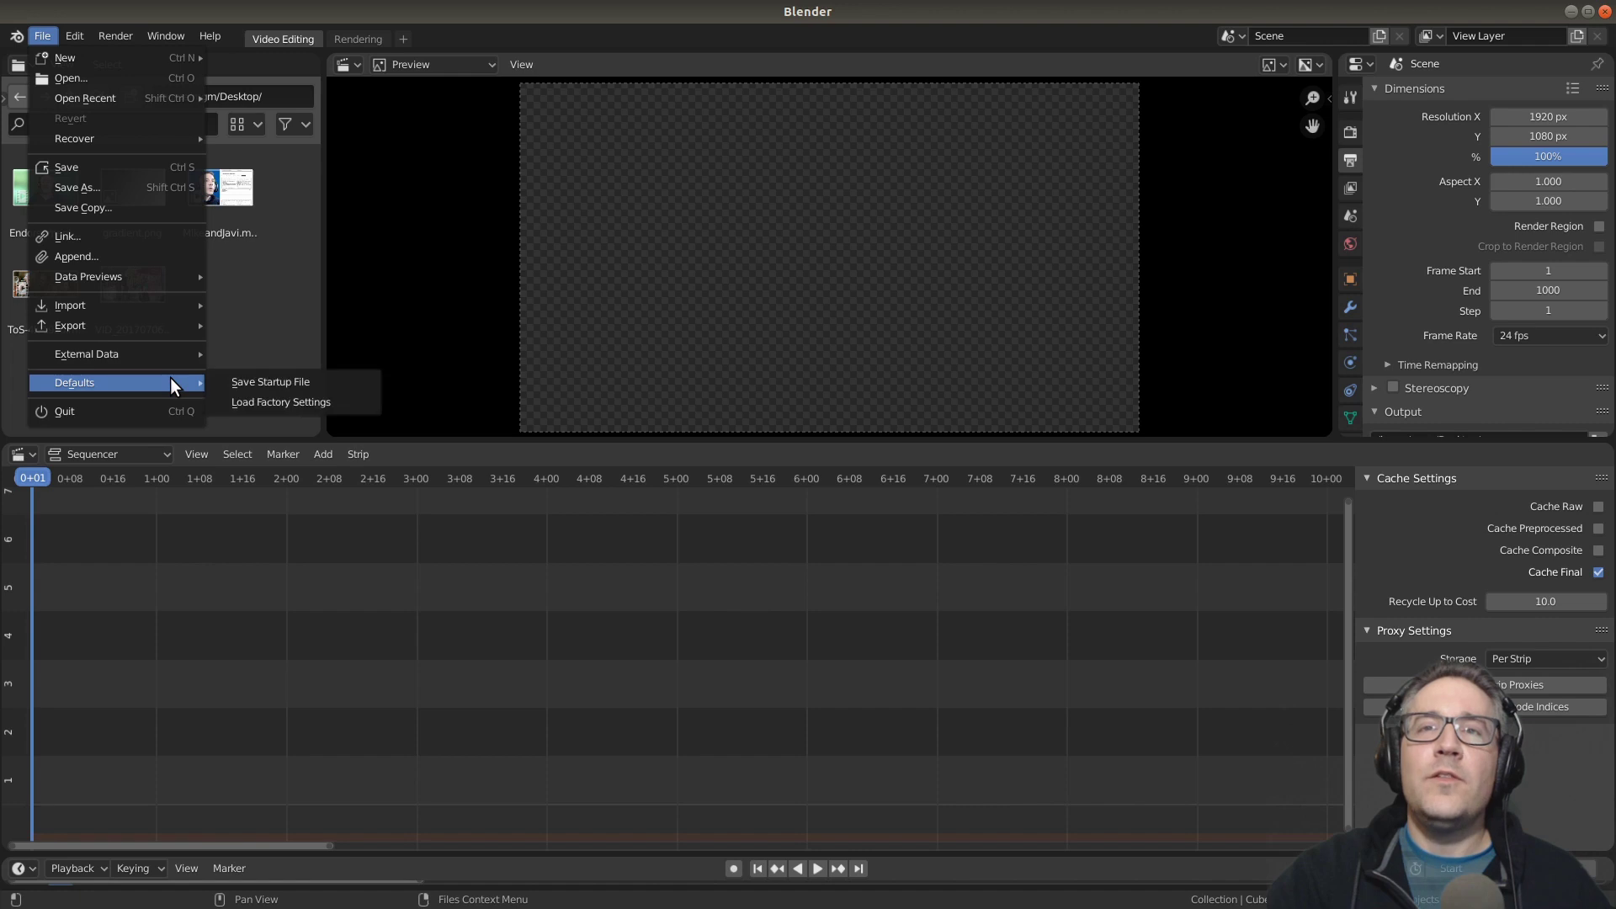
click(325, 381)
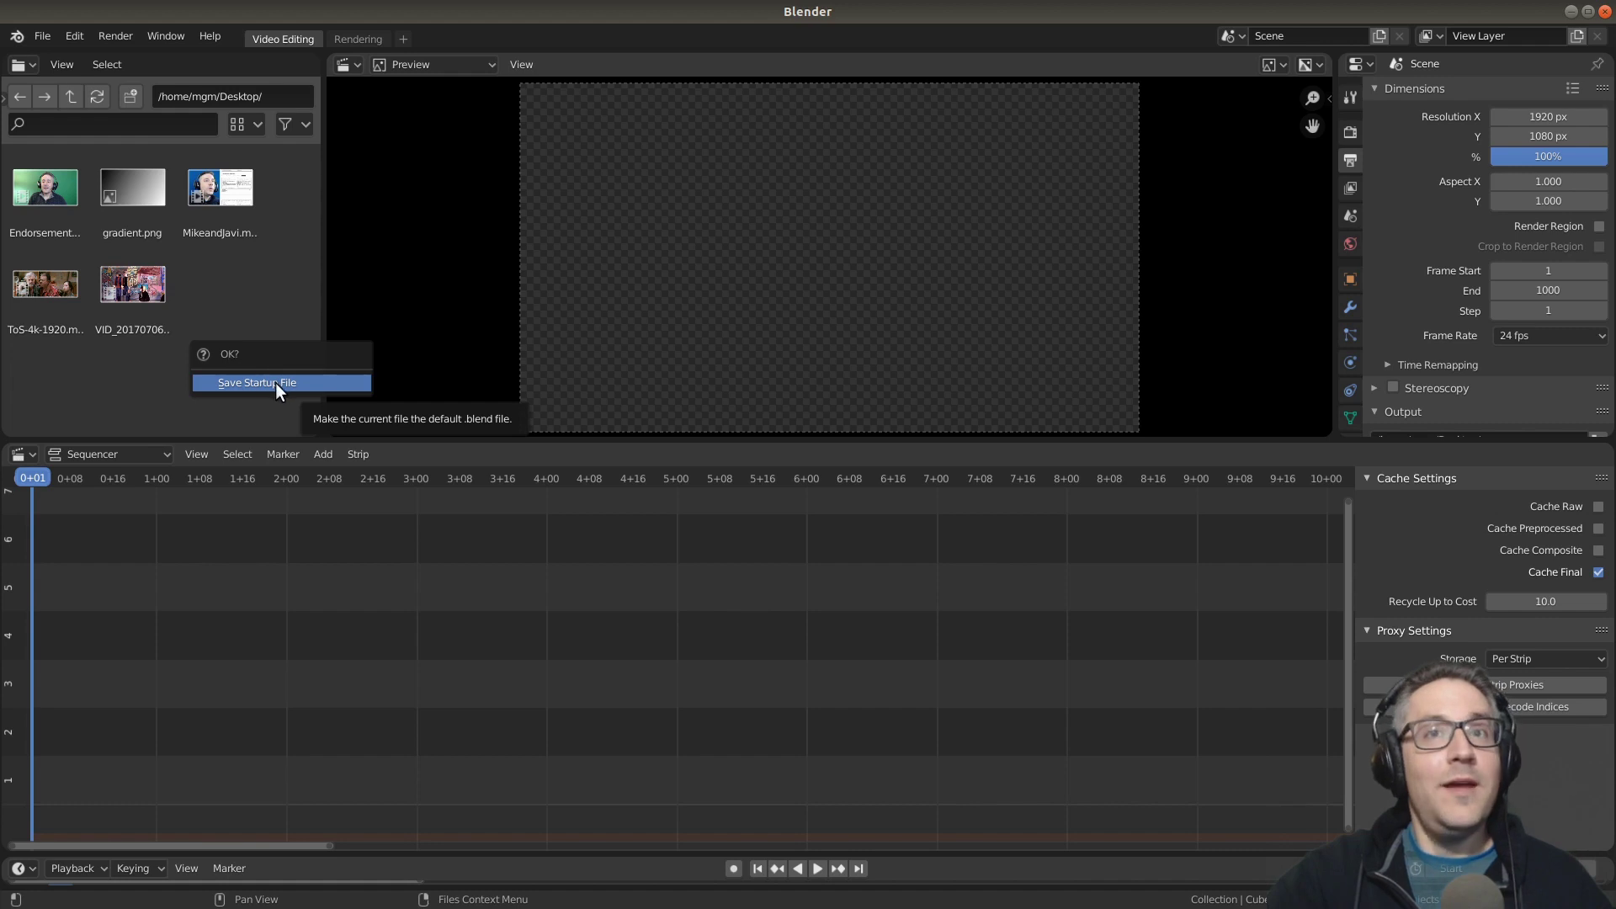
click(291, 382)
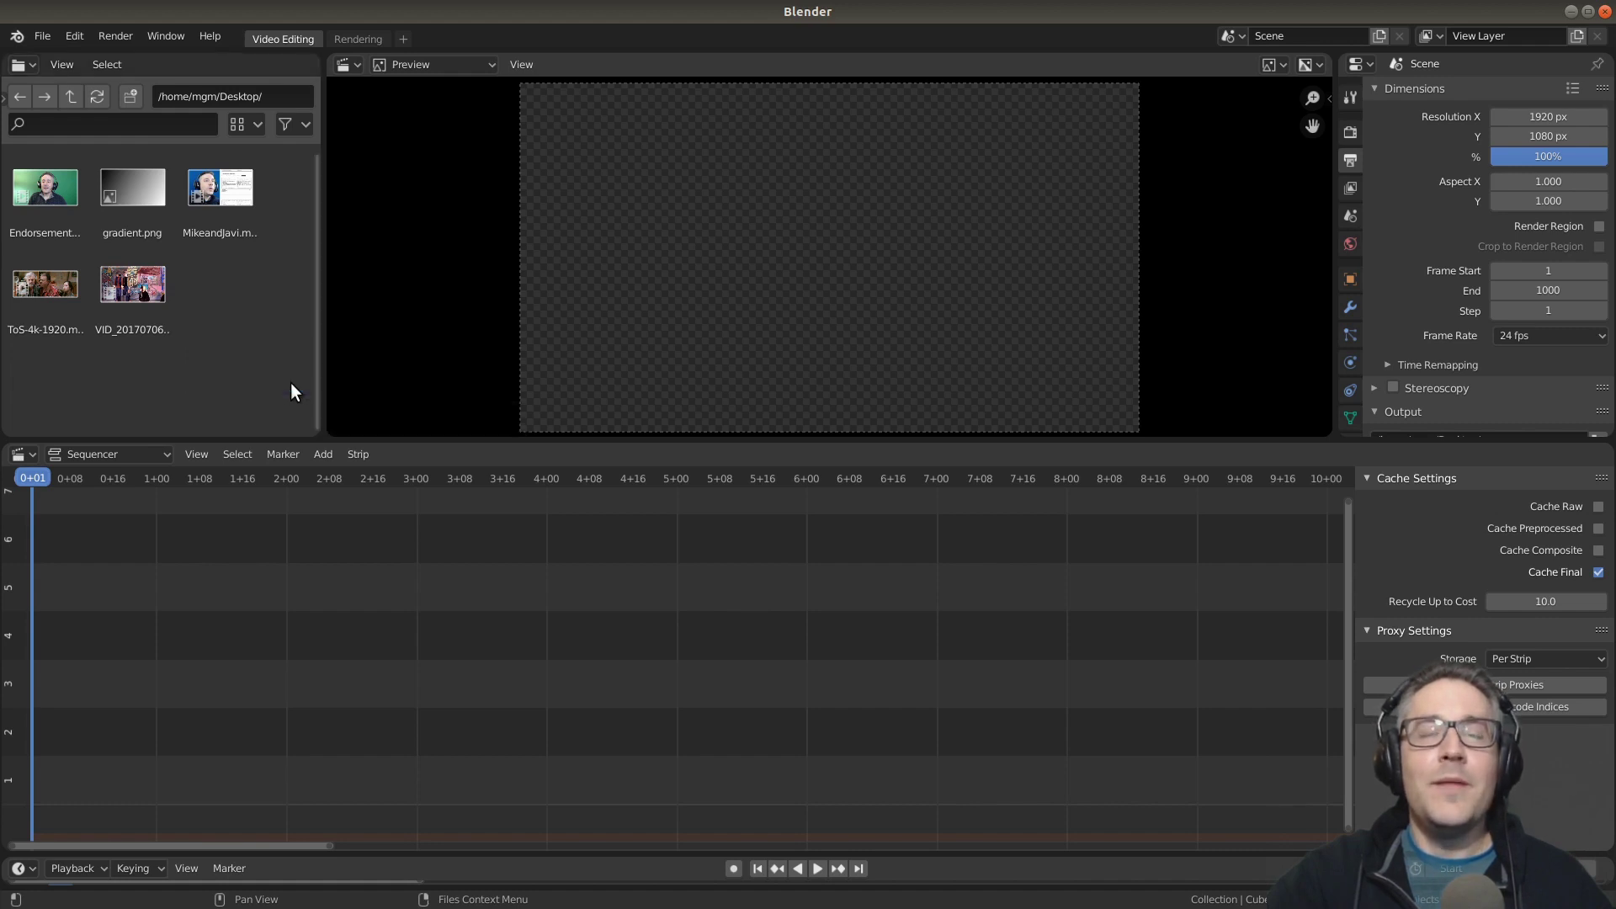
click(1605, 12)
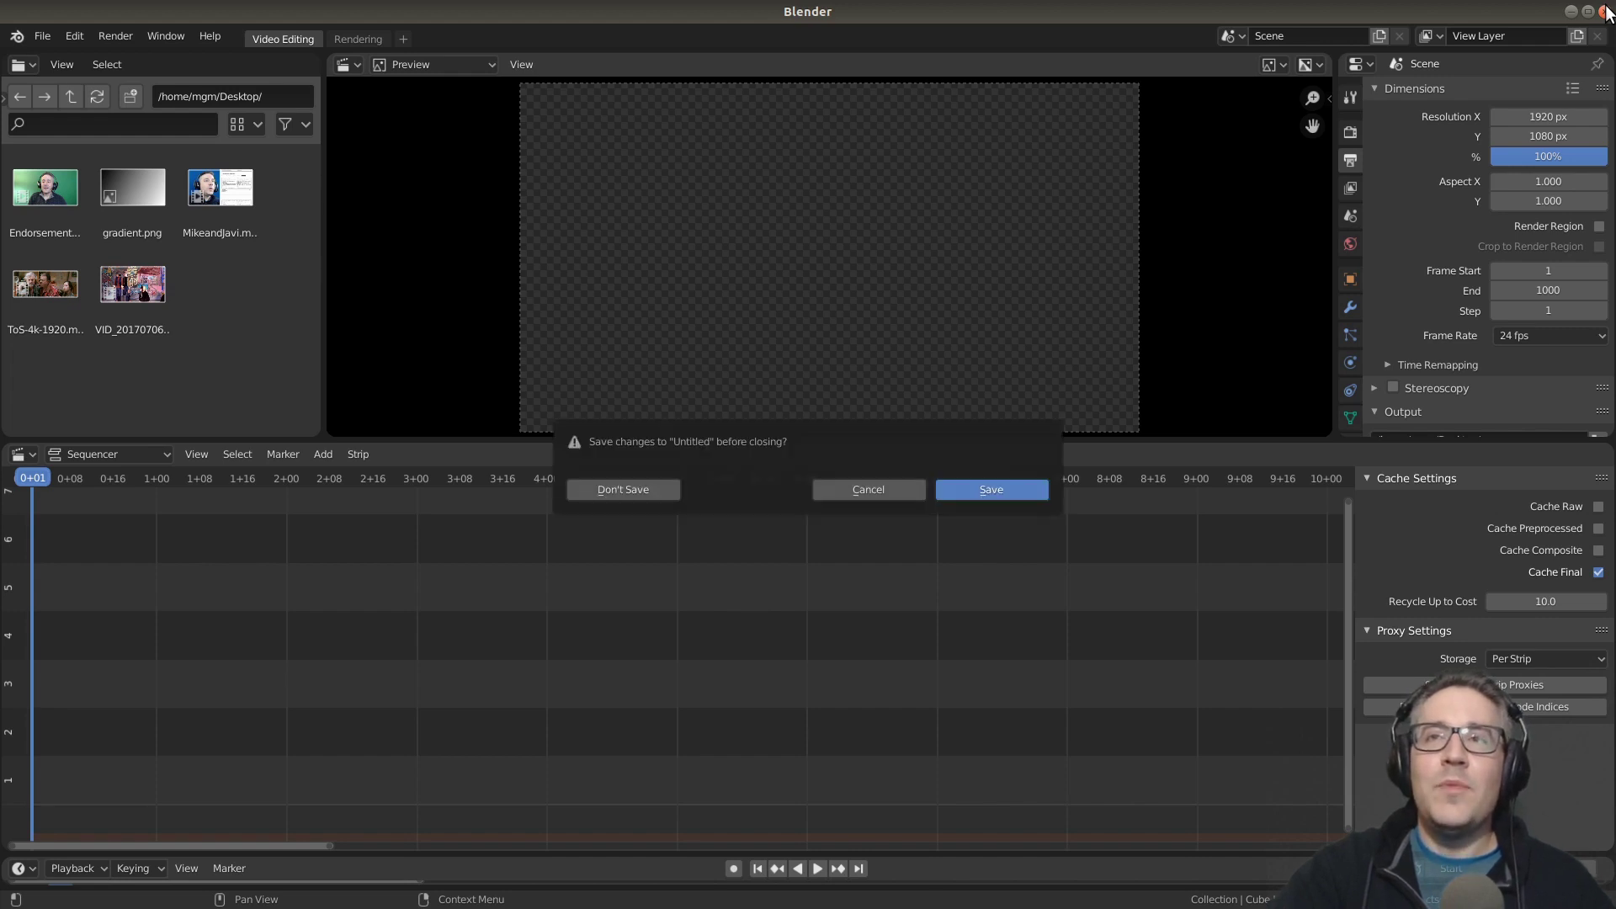
click(586, 488)
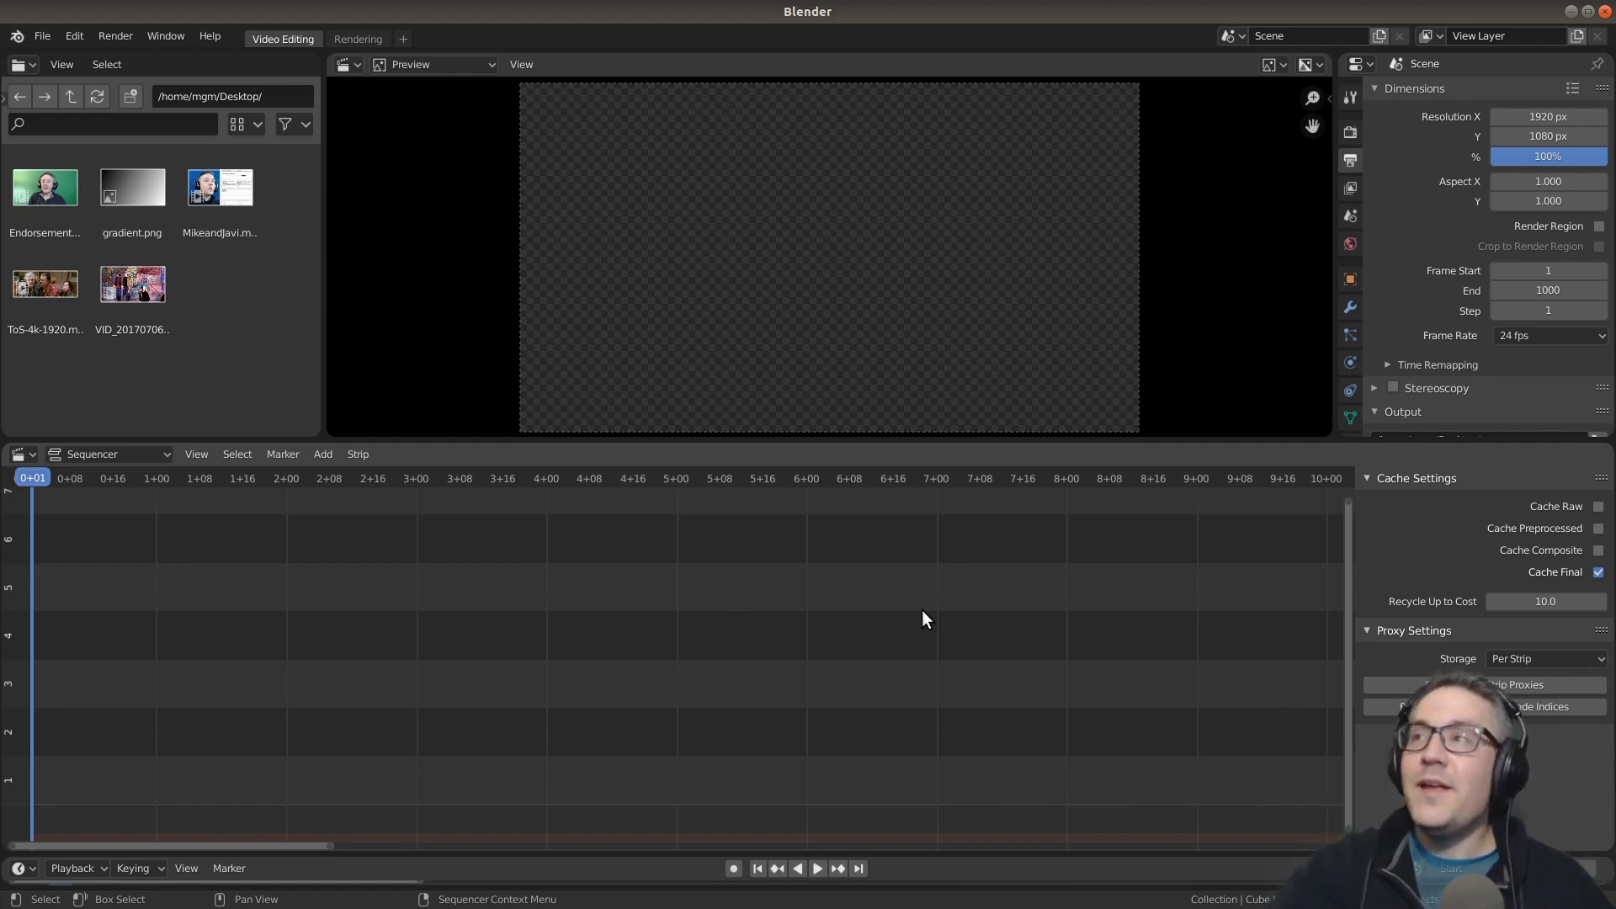
Review the output path, file format, container and video encoding settings in the restarted session.
scroll(1565, 280, down, 8)
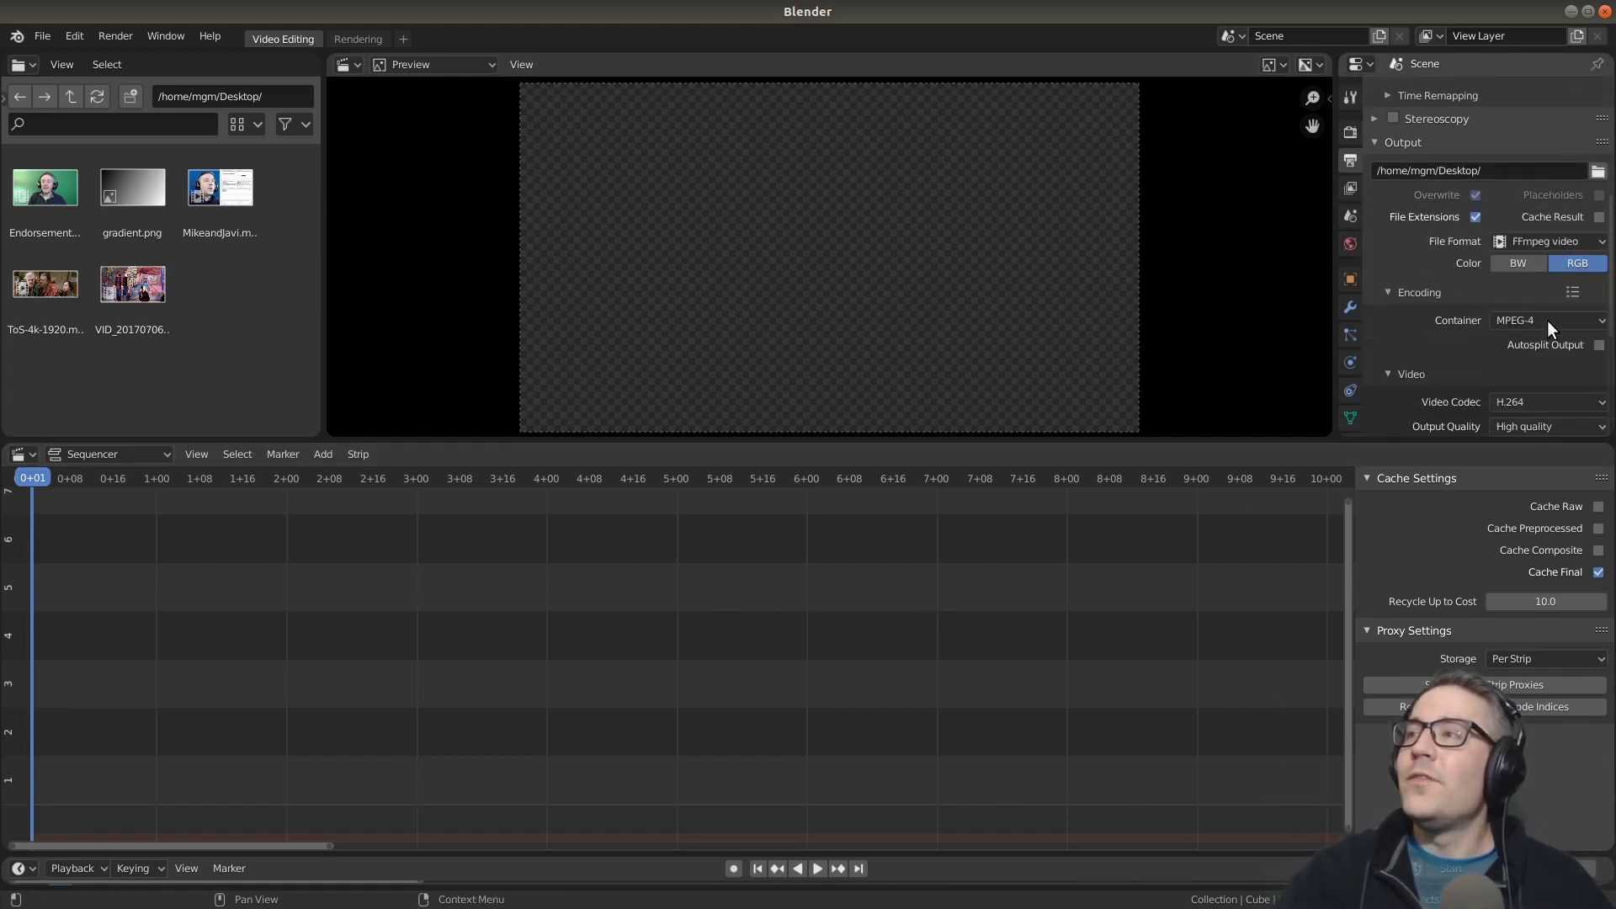
scroll(1545, 320, down, 3)
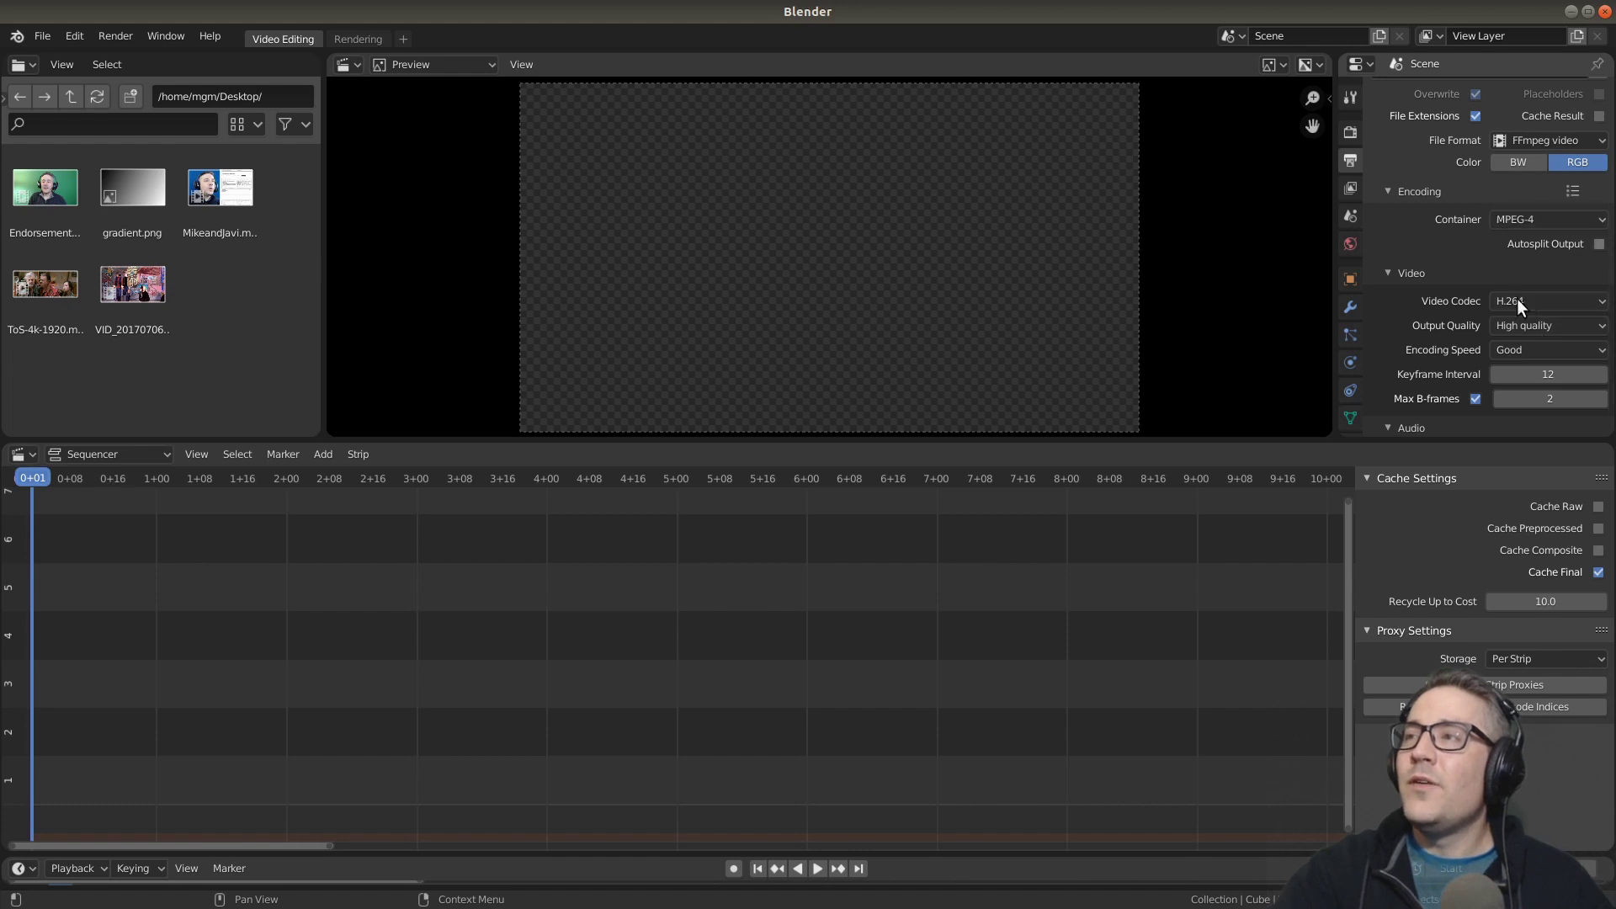
scroll(1518, 363, down, 2)
scroll(1526, 327, up, 5)
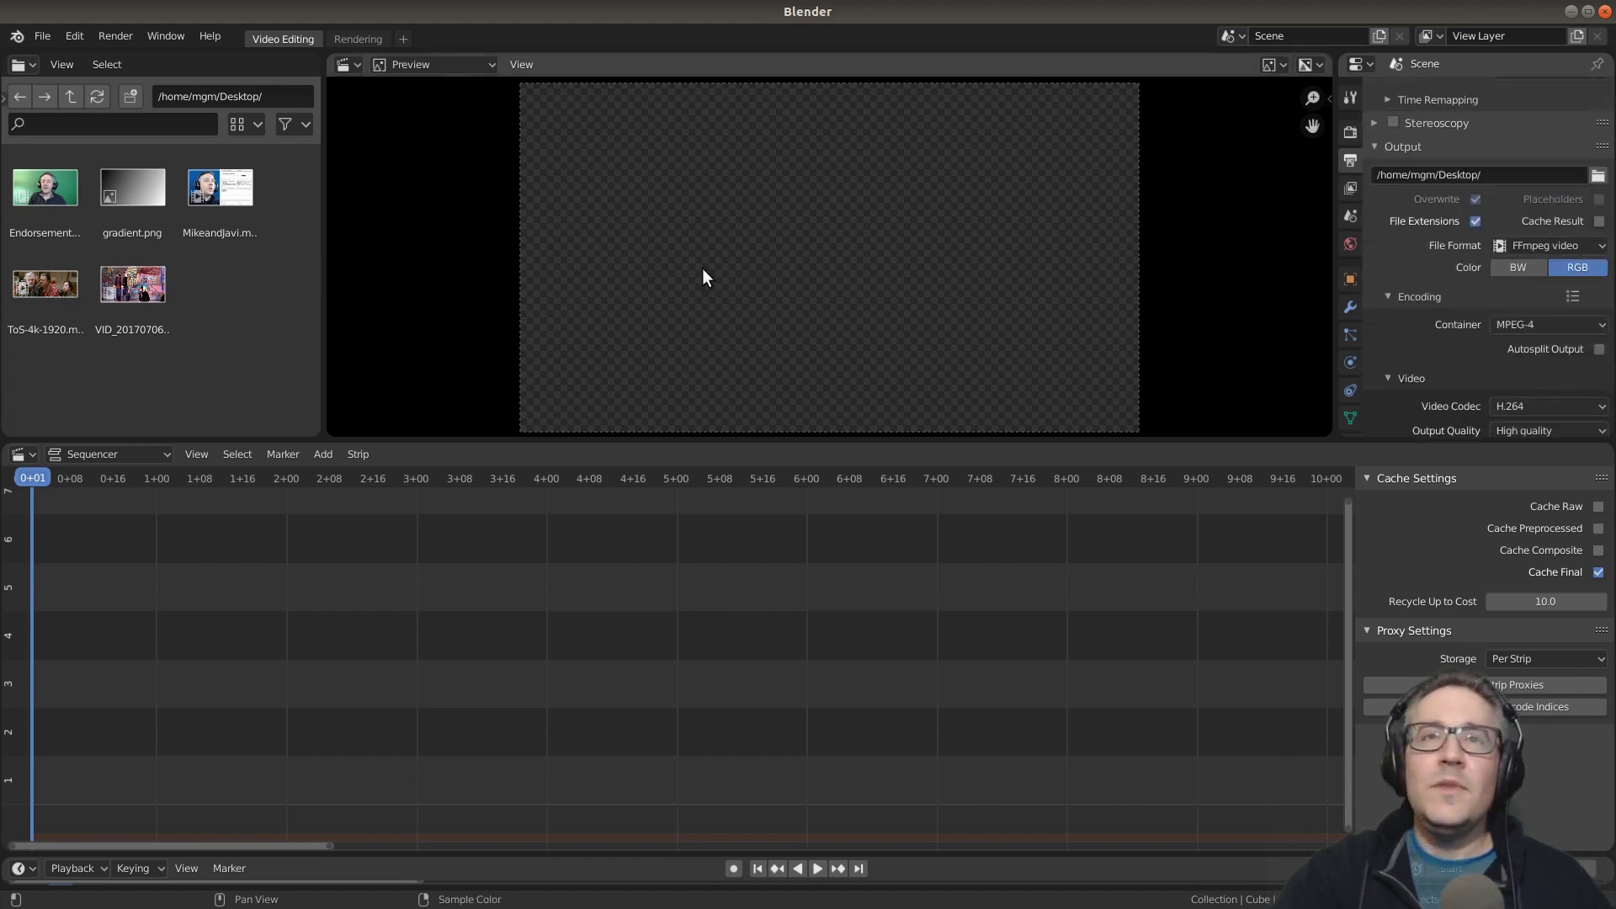
Add the ToS-4k-1920 movie to the start of the sequencer timeline and move the playhead to about 6+05.
click(48, 278)
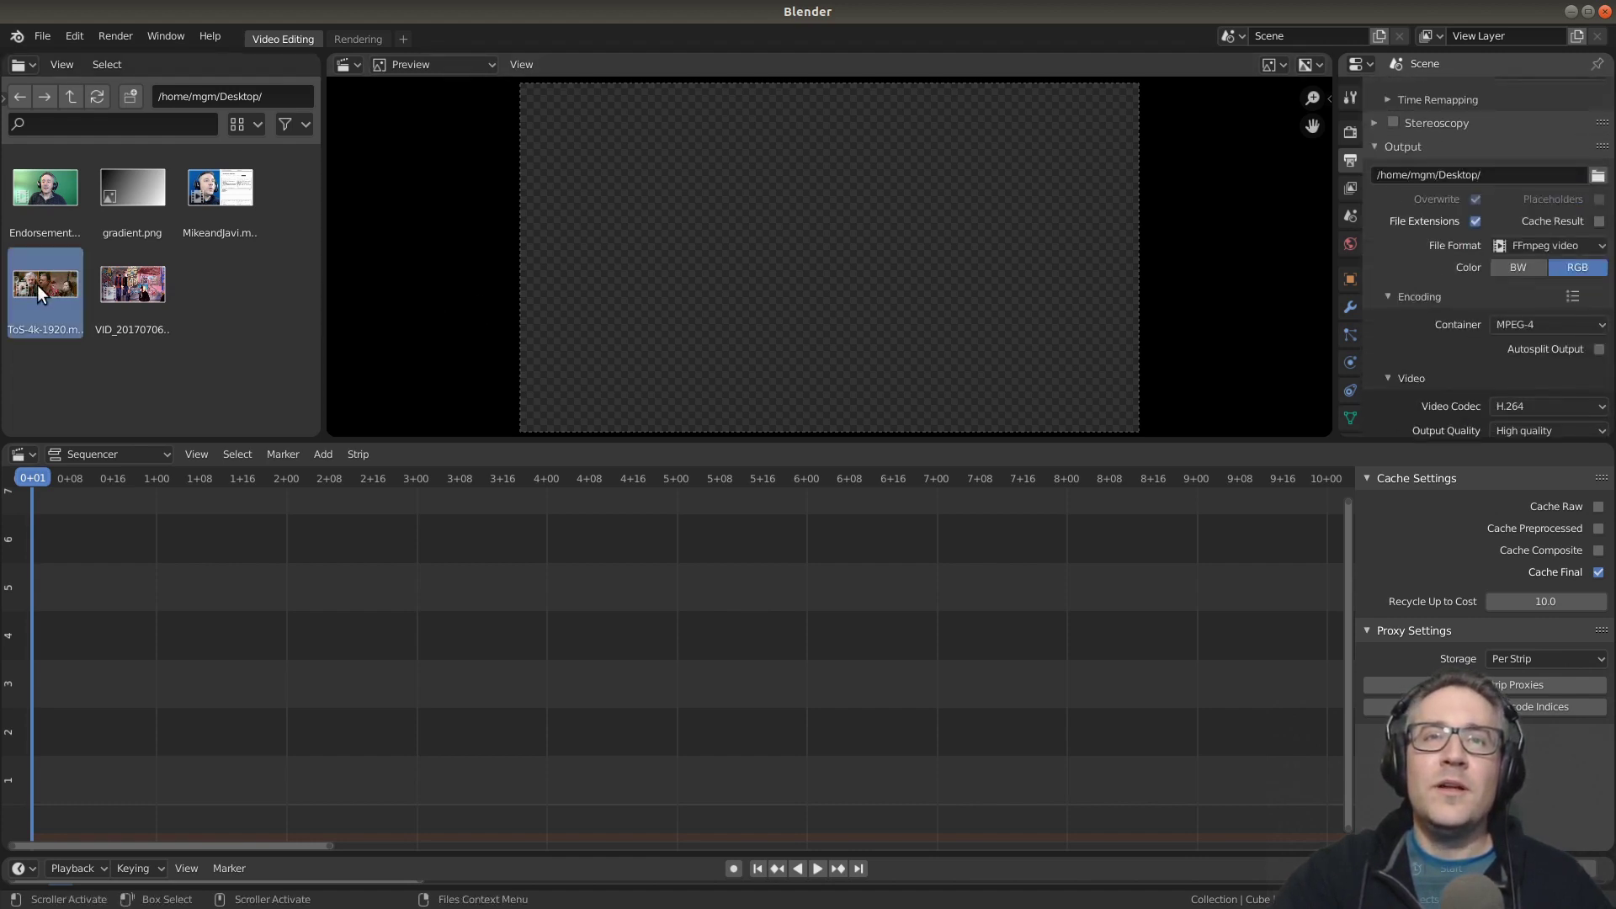
drag(40, 281, 158, 679)
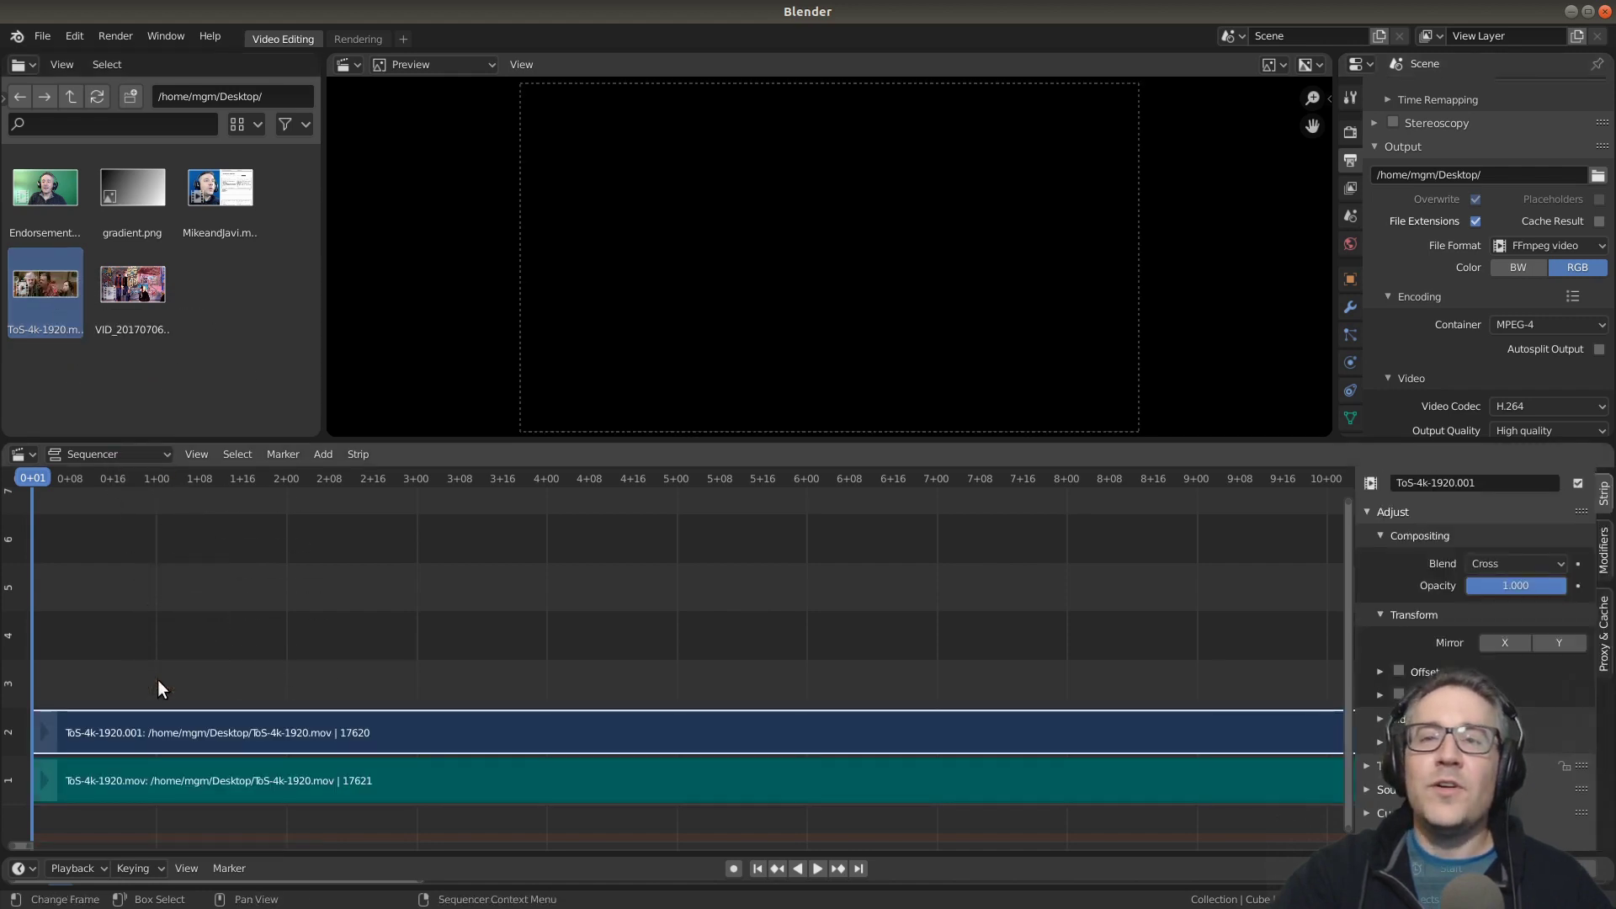
click(821, 477)
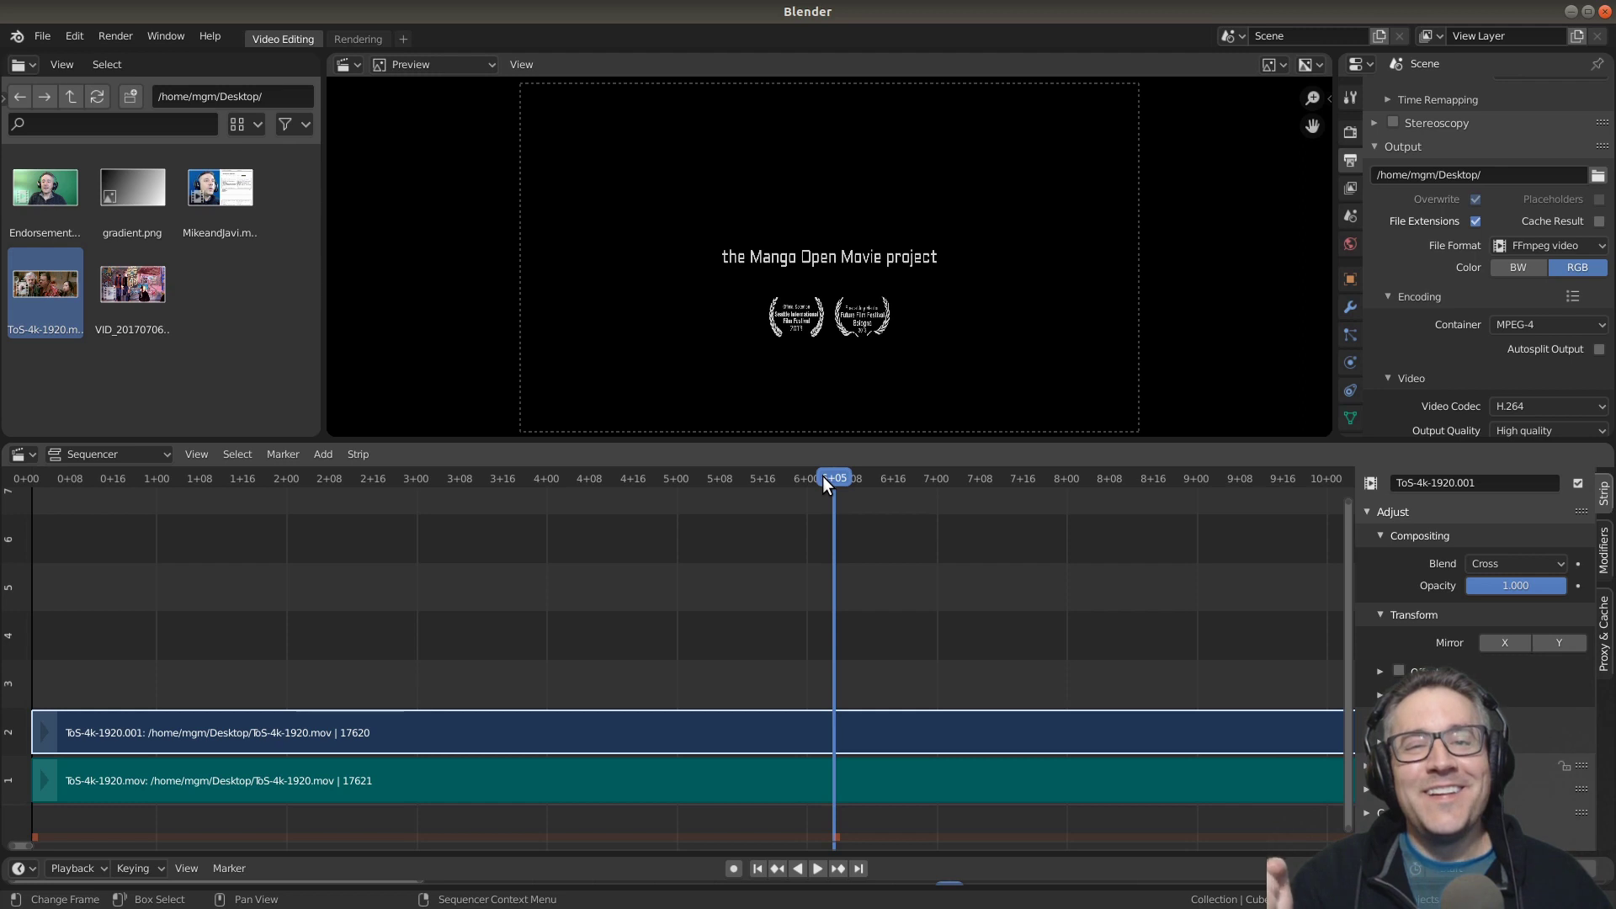